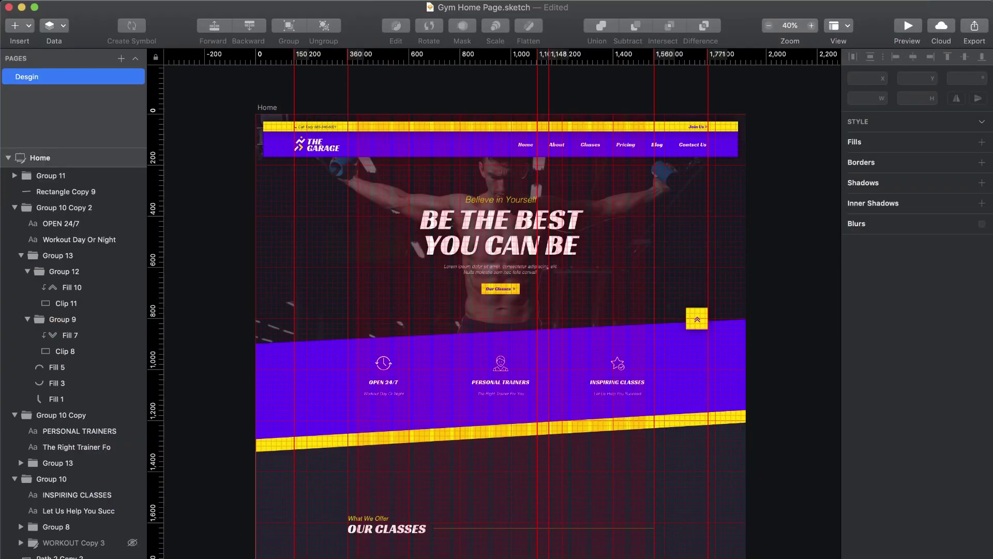
Step: Review the gym home page design from the hero down through the classes, workout and limits sections
scroll(501, 310, "down", 5)
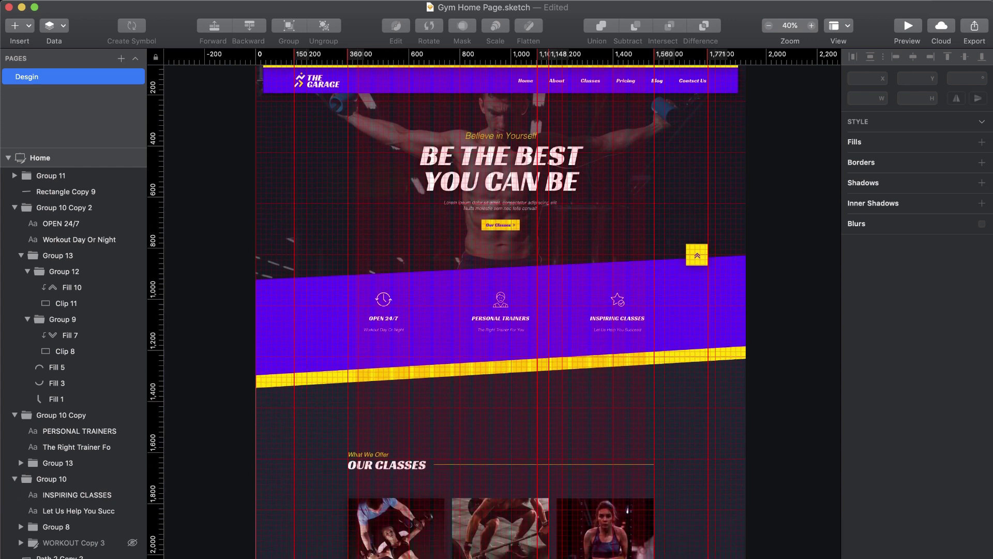
scroll(500, 310, "down", 6)
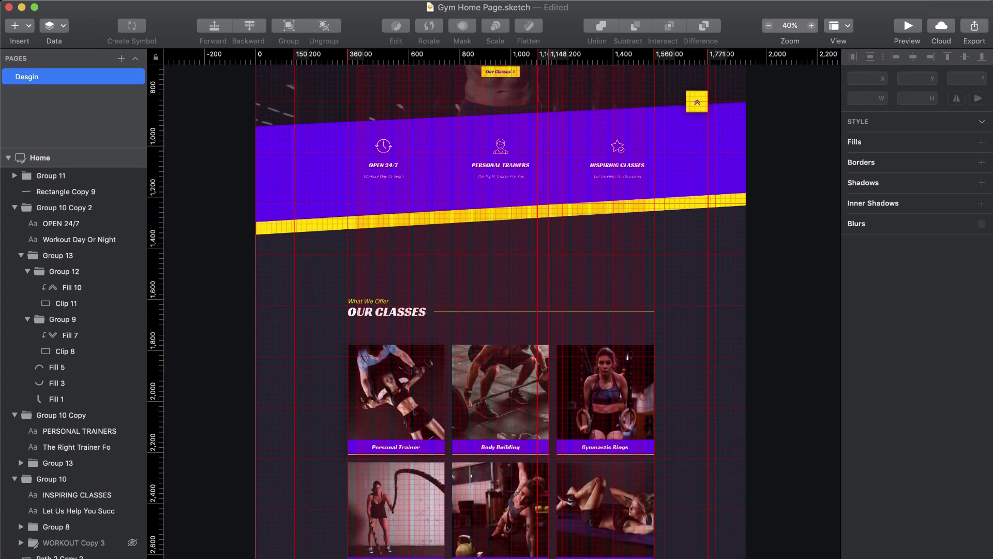
scroll(500, 310, "down", 6)
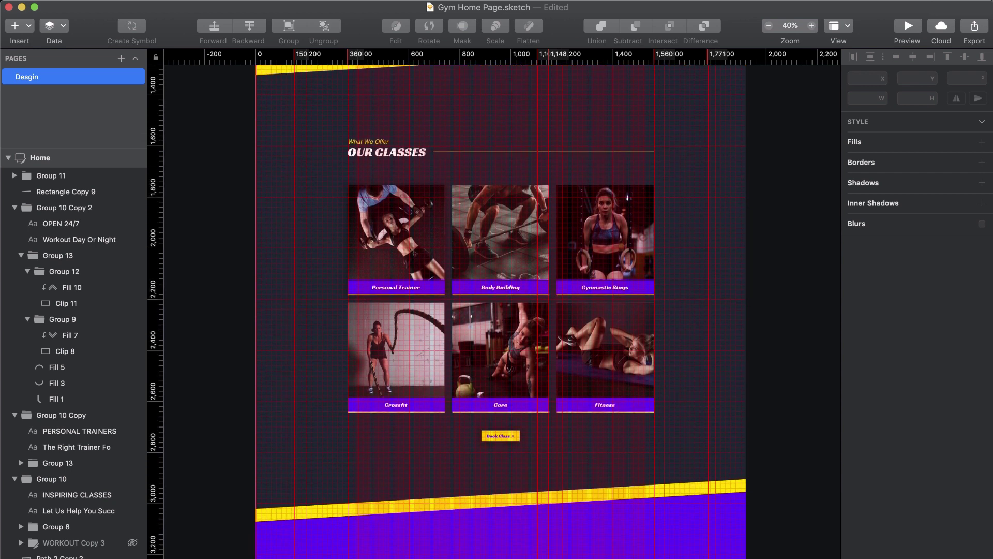
scroll(501, 311, "down", 6)
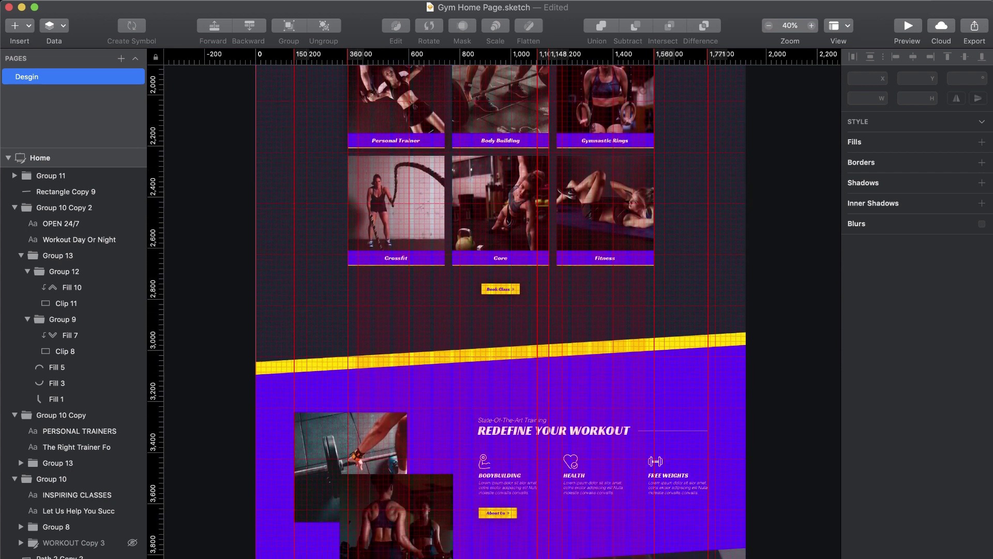
scroll(501, 311, "down", 6)
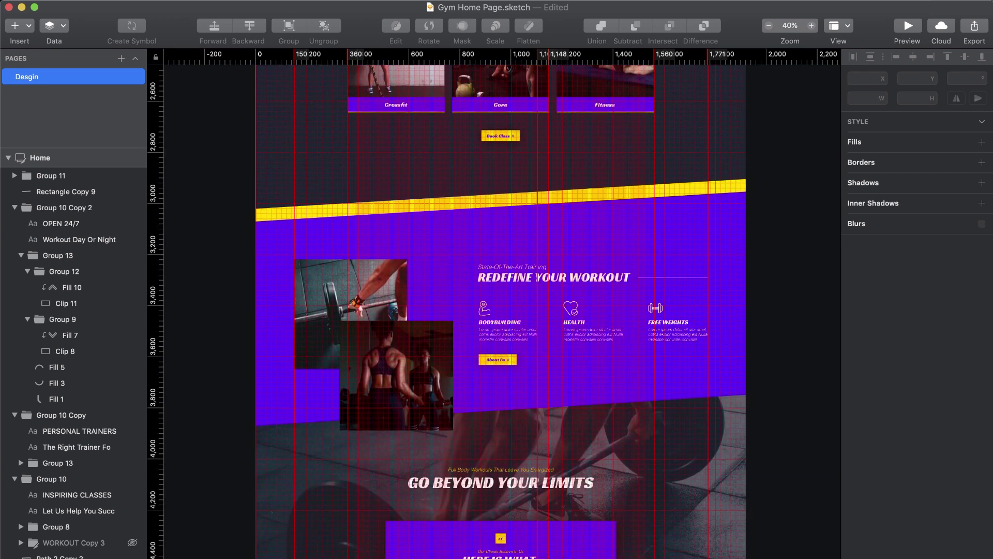
scroll(500, 310, "down", 3)
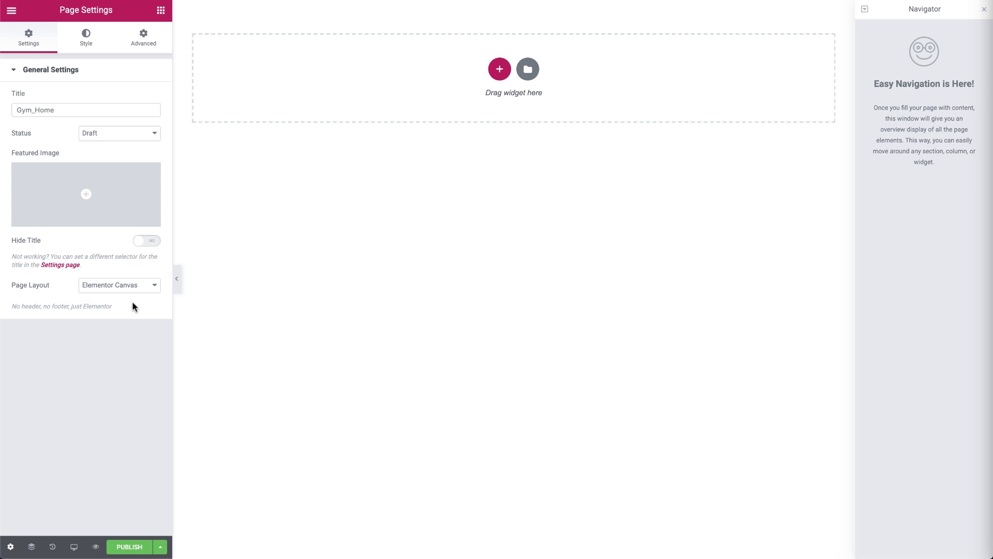
Step: Switch to Elementor and apply #5804fa as the third color of the editor's color picker palette
left_click(11, 10)
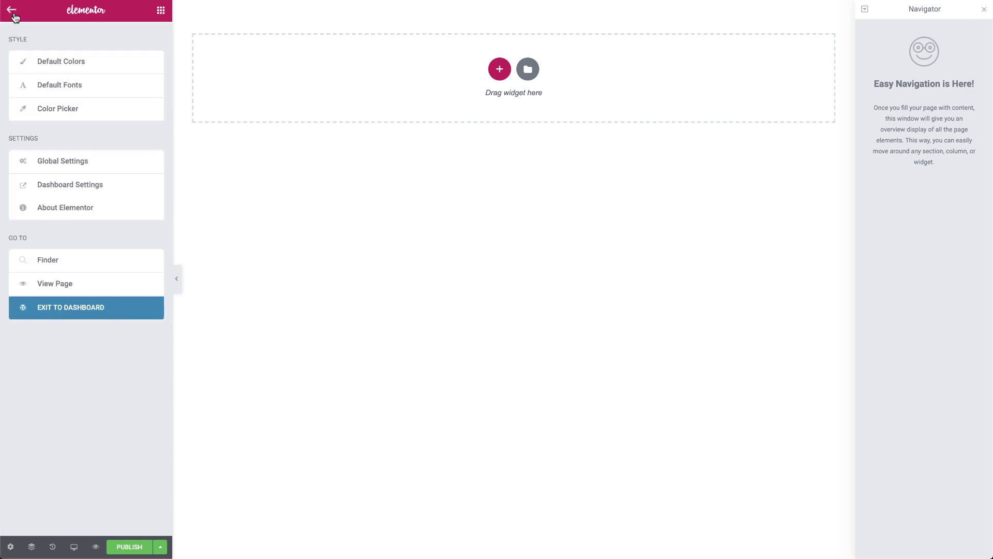
left_click(71, 116)
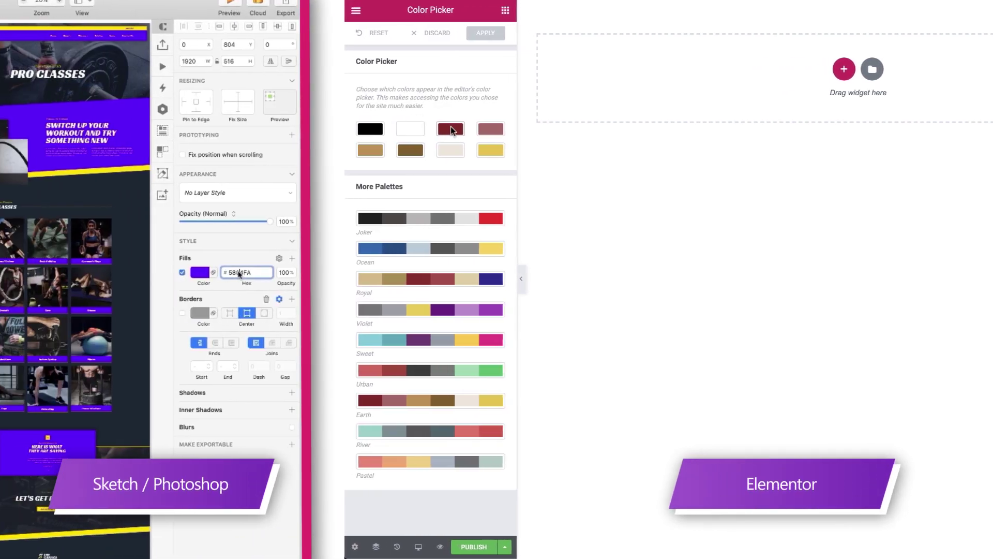
left_click(169, 128)
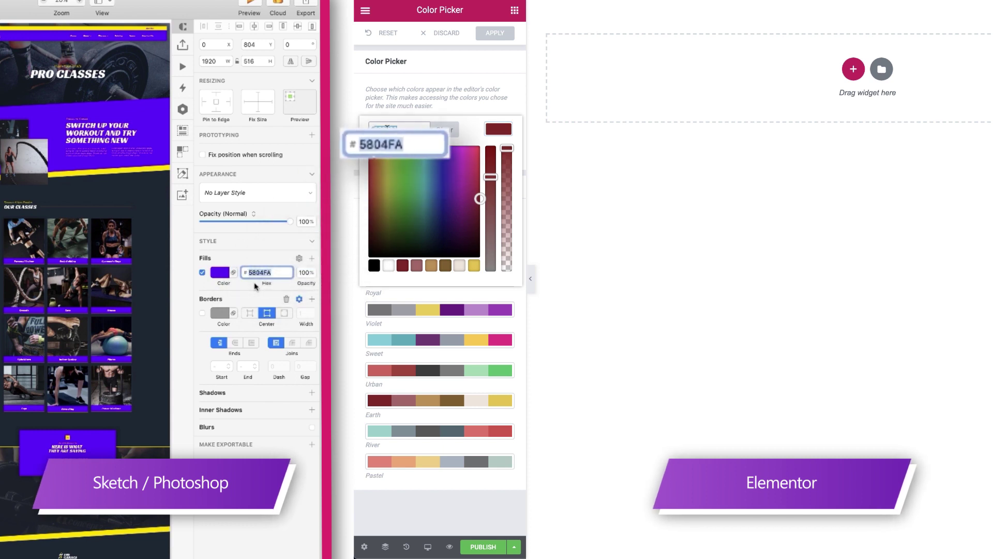
type("#5804fa")
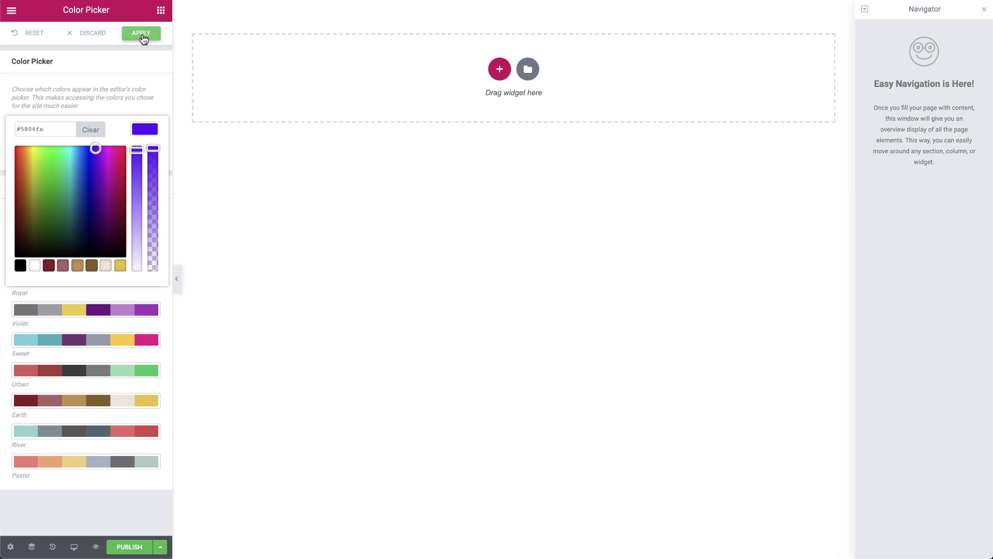
left_click(142, 34)
Step: Look over the default font categories, then return to the page settings
left_click(12, 10)
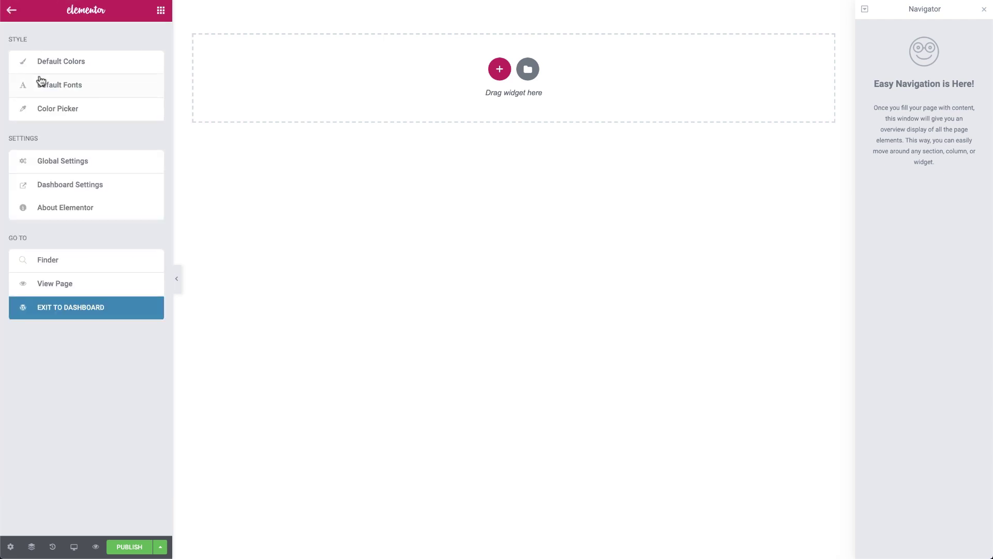
left_click(58, 93)
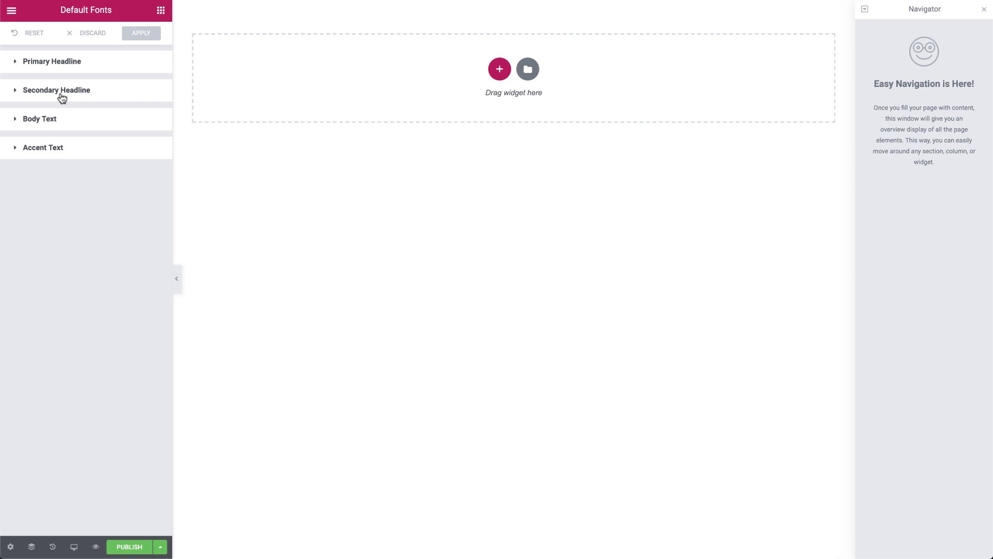
left_click(11, 10)
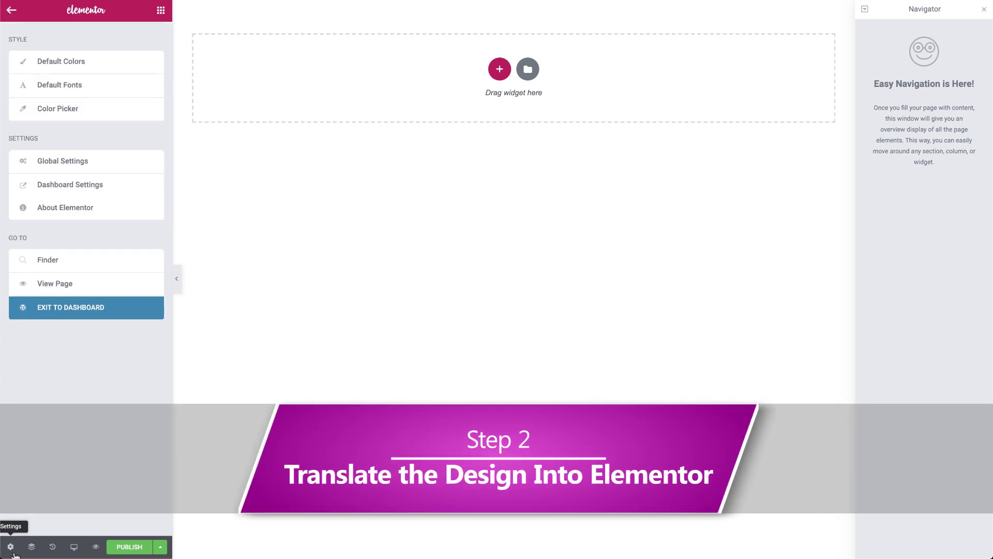
left_click(10, 546)
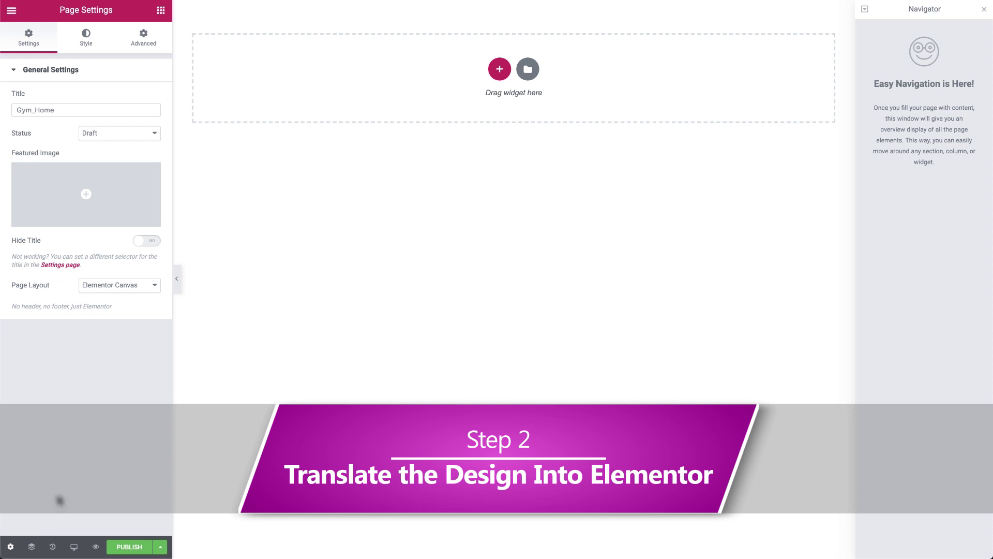
Step: Add a single-column section to the empty page and rename it Hero
left_click(500, 69)
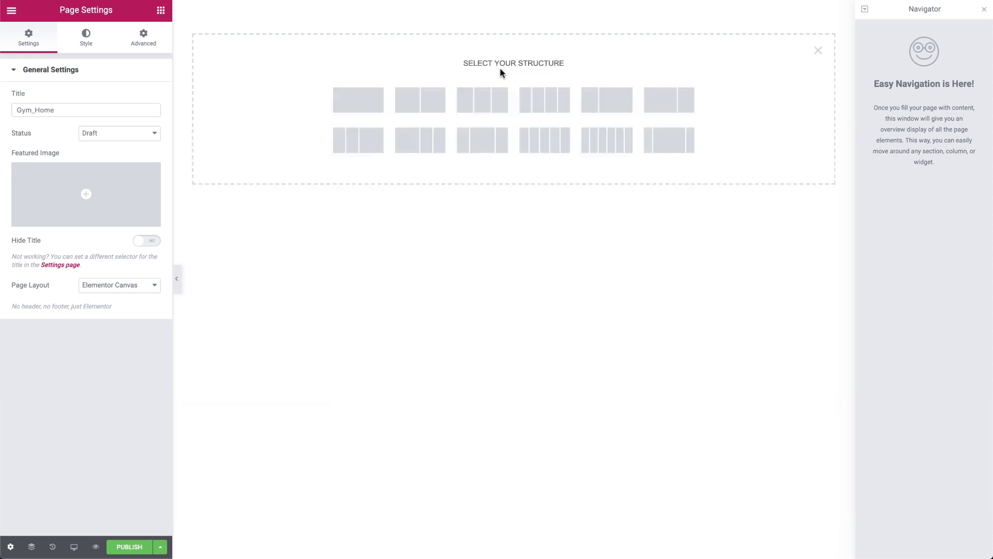
left_click(348, 107)
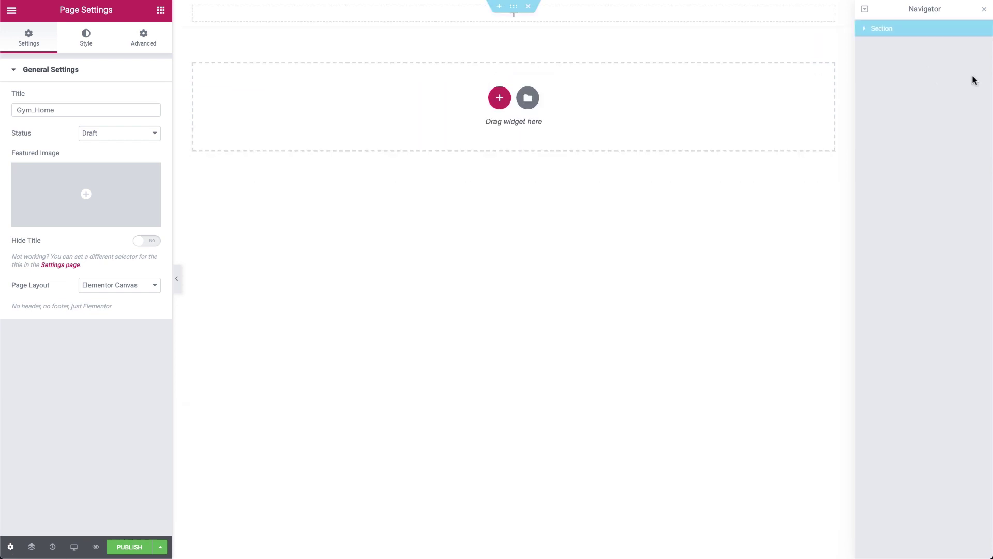
double_click(886, 31)
type("Hero")
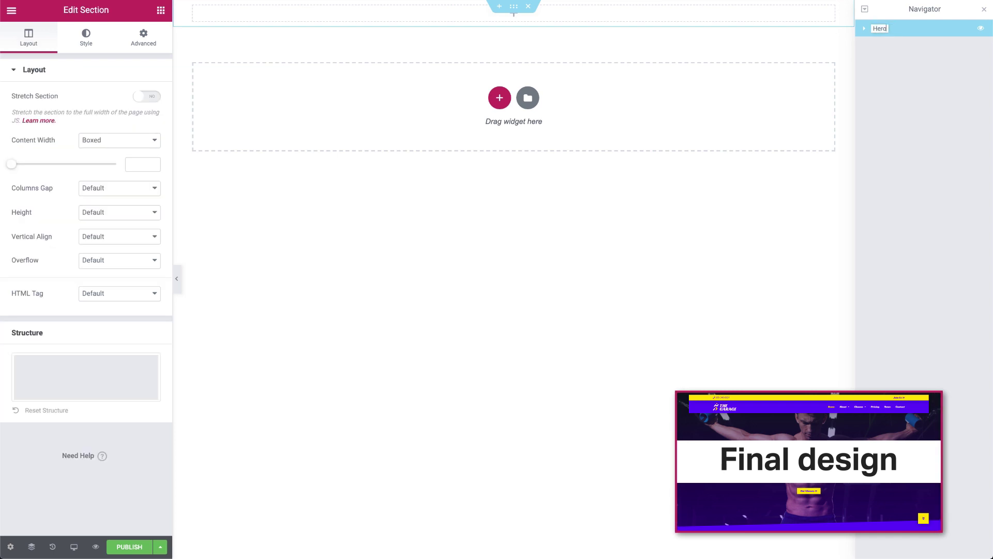
key("Return")
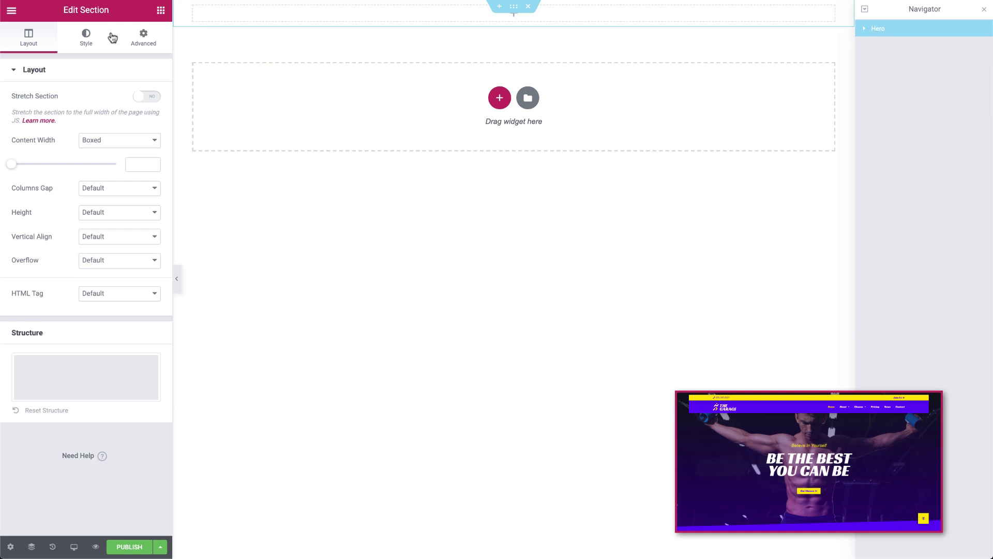
Step: Give the Hero section a classic background using the media library photo of the shirtless man with outstretched arms
left_click(89, 37)
left_click(91, 123)
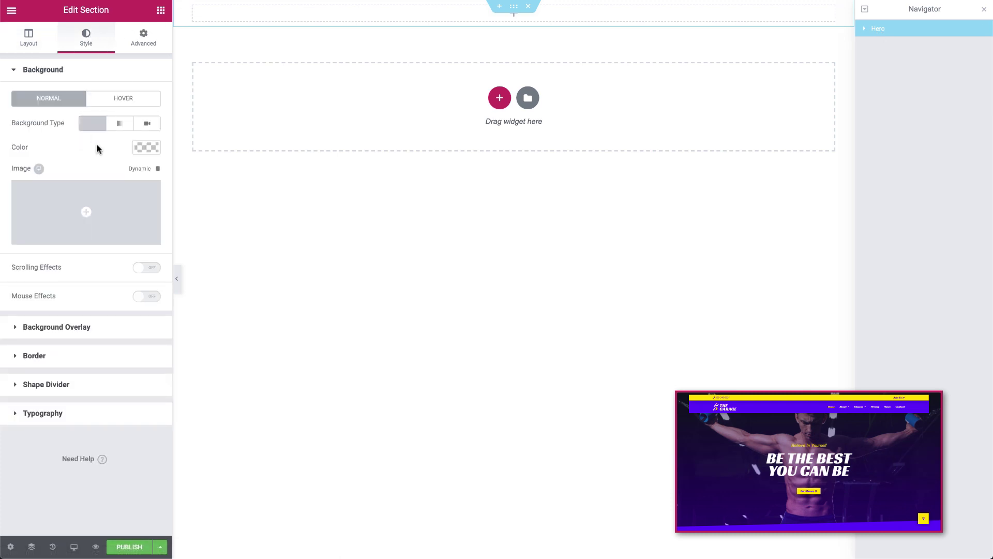
left_click(80, 232)
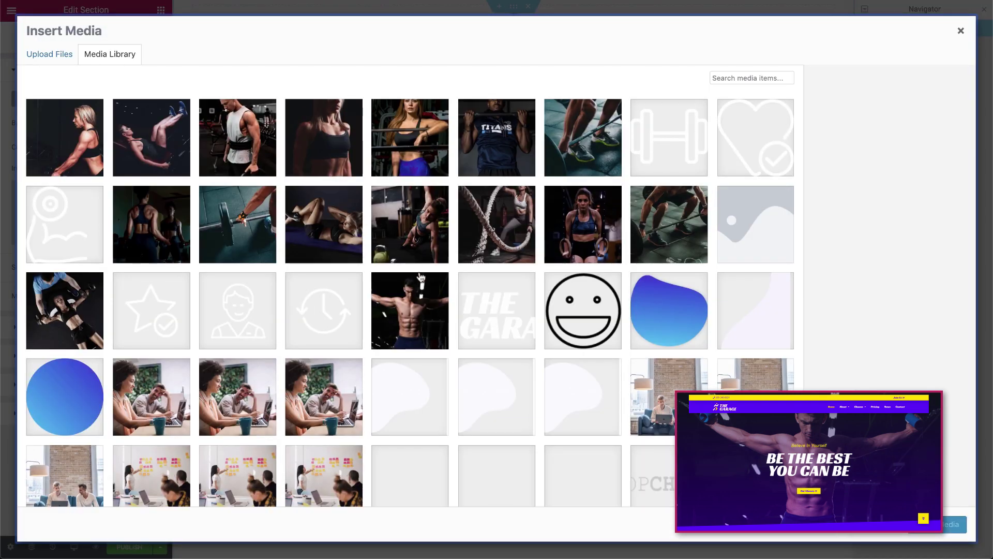
left_click(419, 306)
left_click(939, 525)
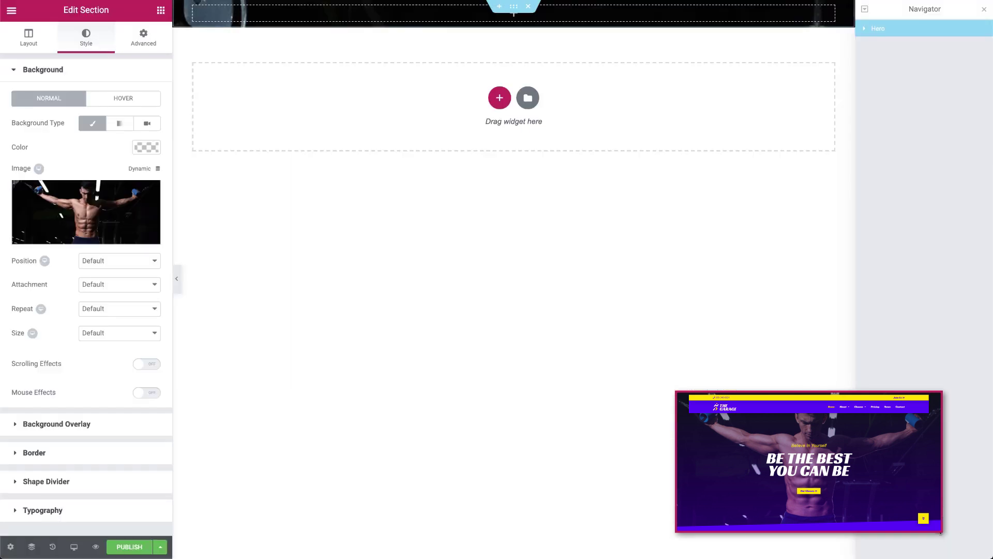
Step: Set the Hero background image's position to Center Center and its attachment to Fixed
left_click(118, 264)
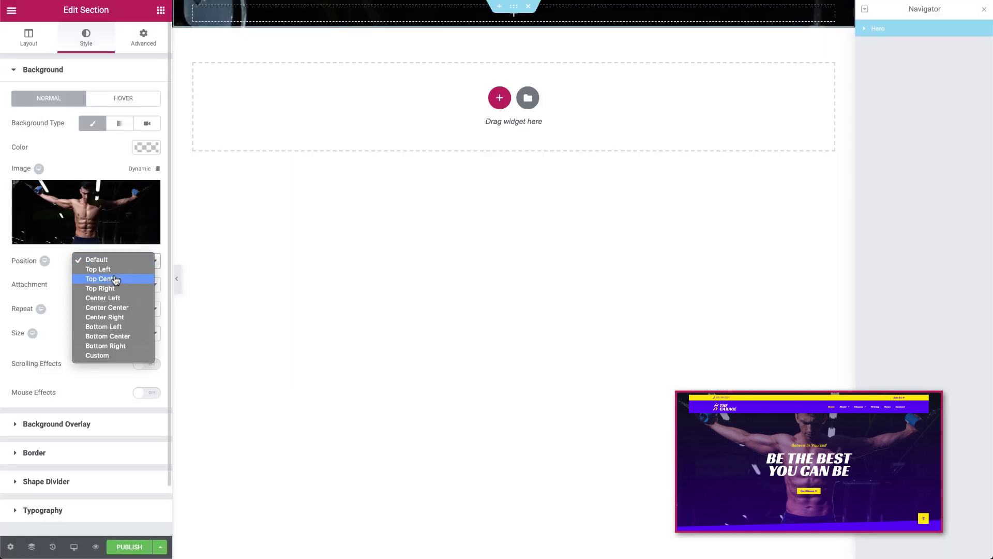
left_click(112, 307)
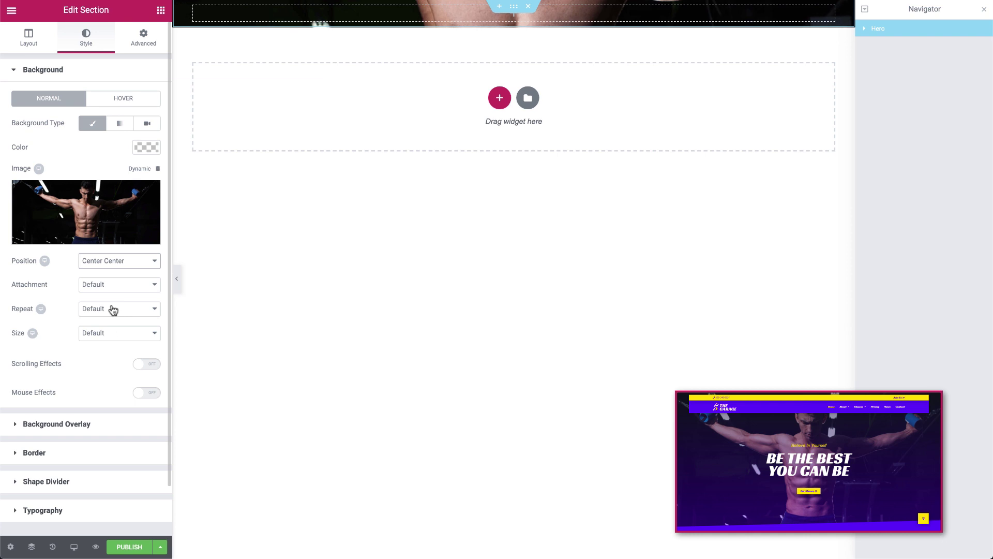
left_click(112, 288)
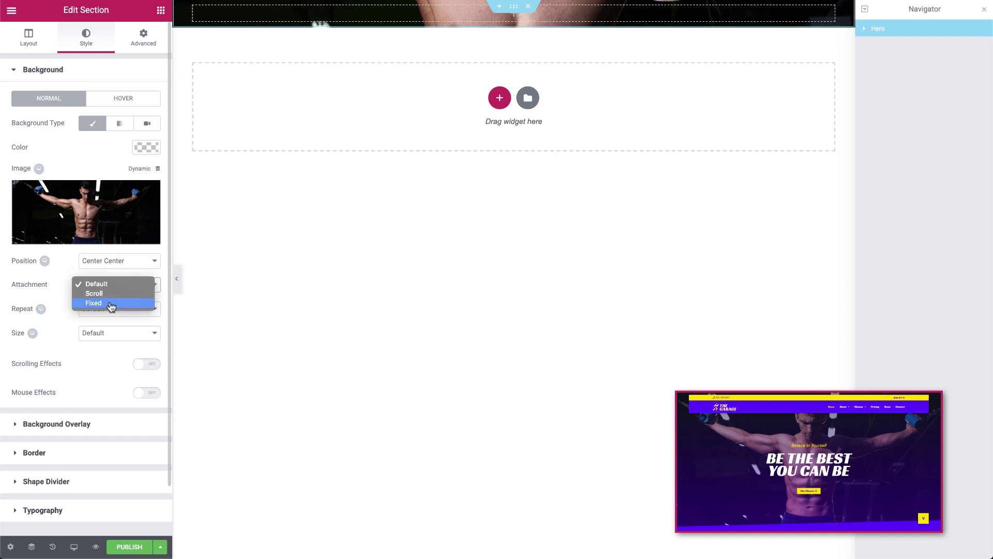
left_click(112, 306)
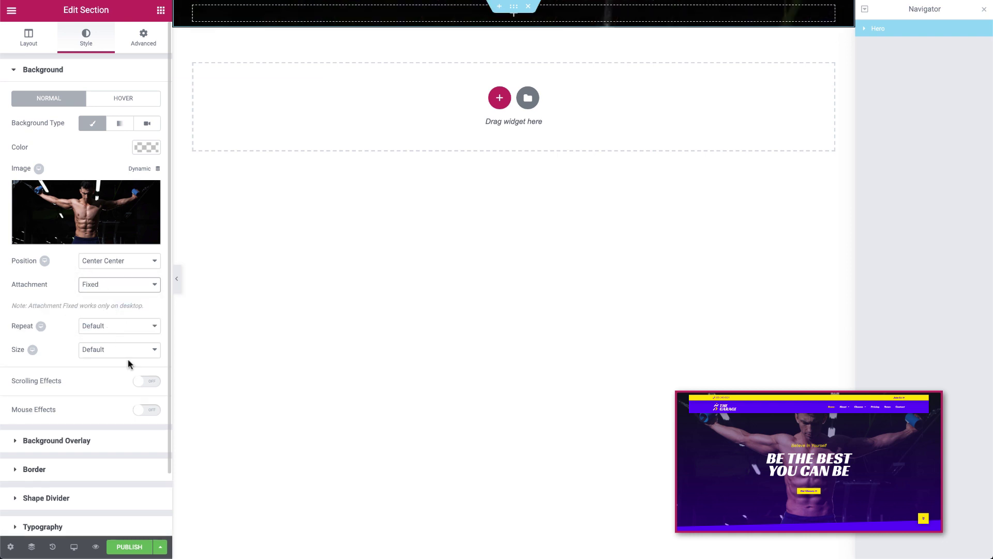
Step: Enable scrolling effects on the Hero background with Scale Down at speed 3, extending the viewport range to its bottom limit
left_click(149, 384)
scroll(132, 398, "down", 2)
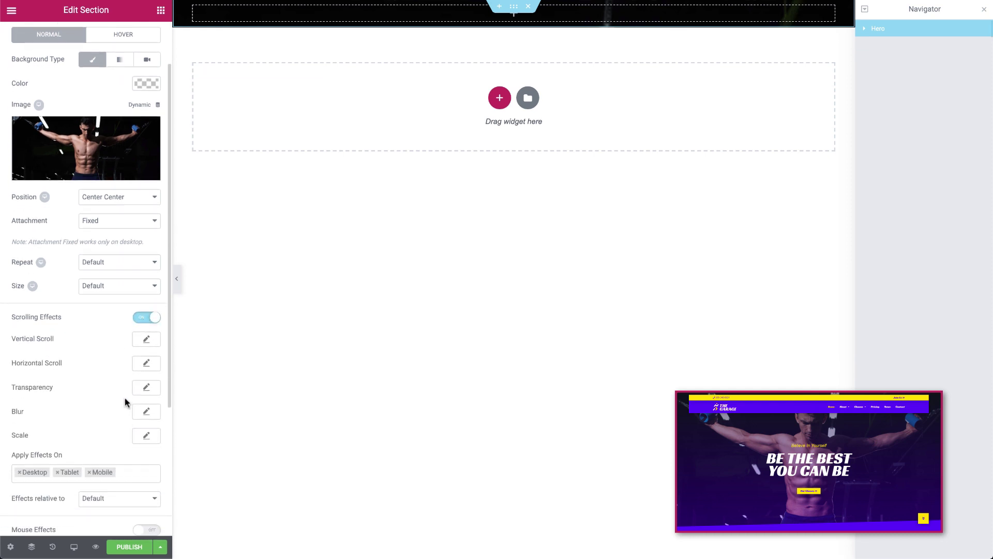
left_click(150, 436)
left_click(127, 470)
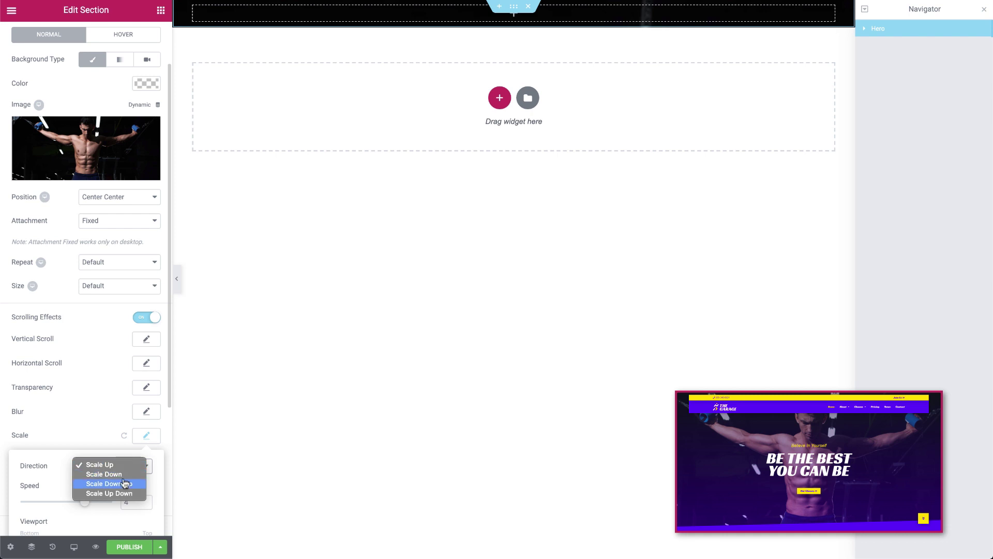
left_click(123, 475)
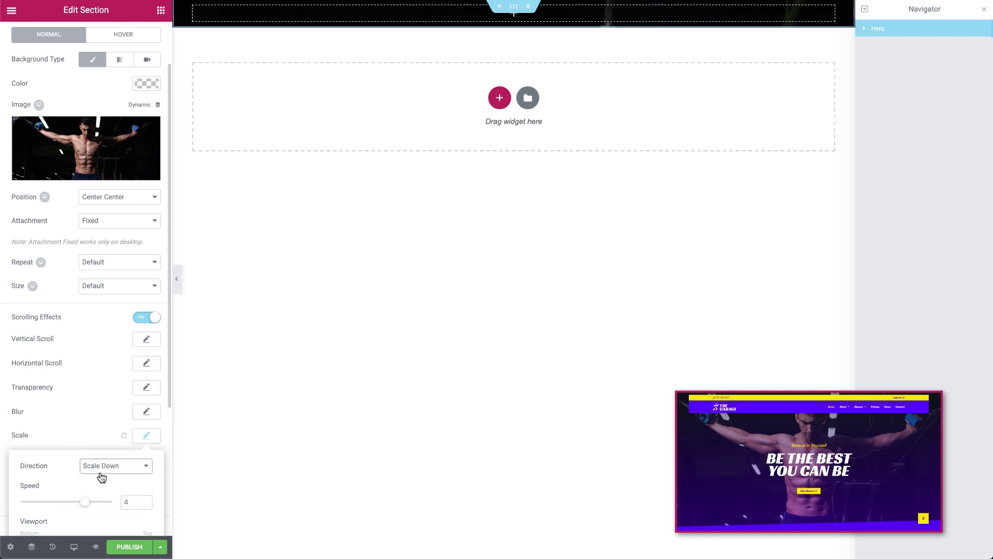
scroll(100, 475, "down", 5)
left_click_drag(86, 345, 82, 345)
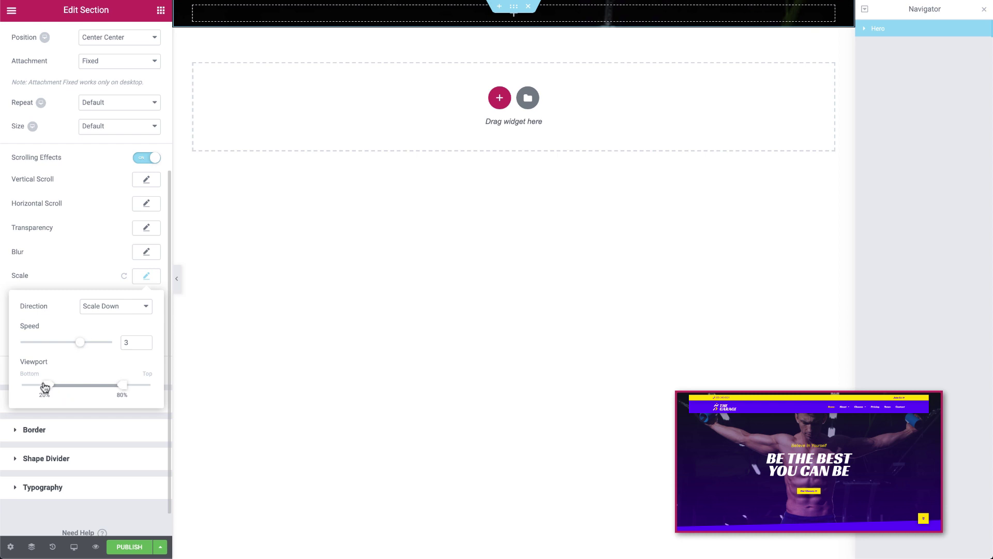
left_click_drag(47, 386, 16, 387)
left_click(86, 510)
Step: Add a gradient background overlay to the Hero section with the dark navy palette color #1b252f as its first color
left_click(85, 407)
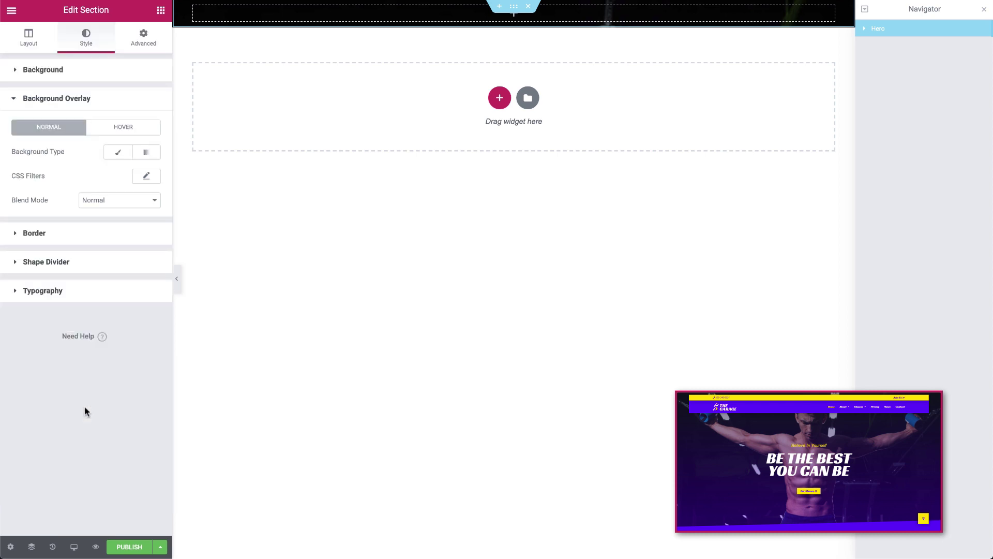
left_click(148, 153)
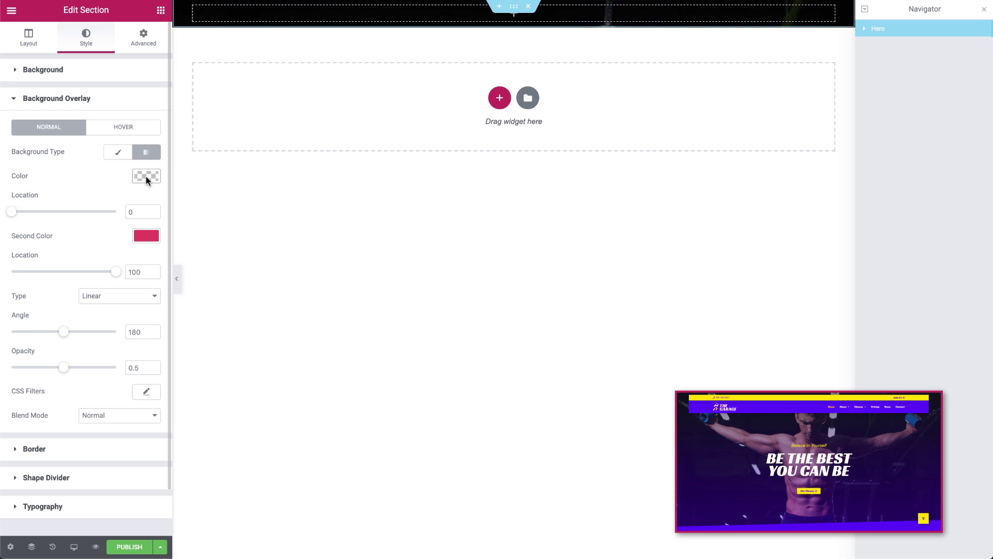
left_click(146, 176)
left_click(76, 312)
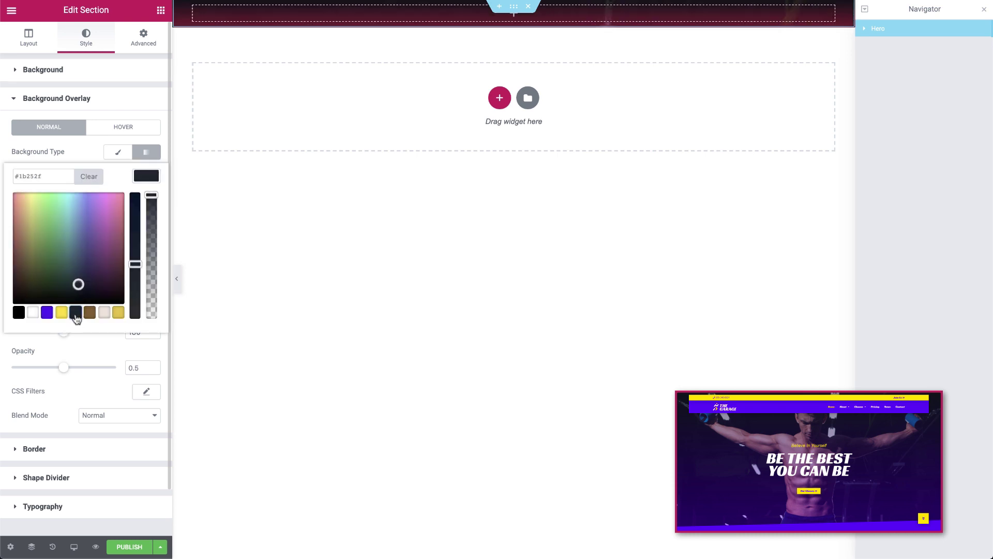
left_click(84, 351)
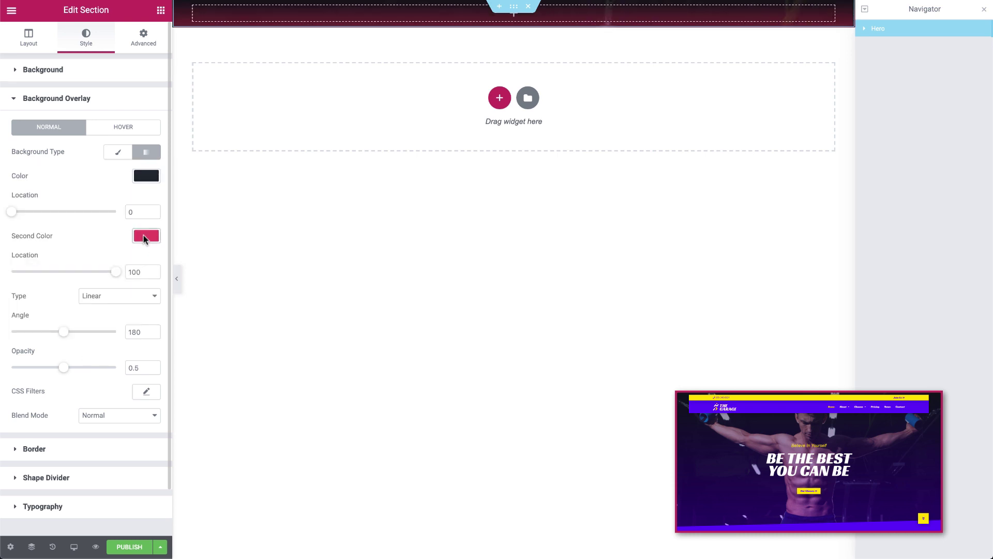
Step: Set the overlay gradient's second color to the palette purple at roughly half opacity
left_click(145, 236)
left_click(47, 372)
left_click_drag(159, 258, 150, 313)
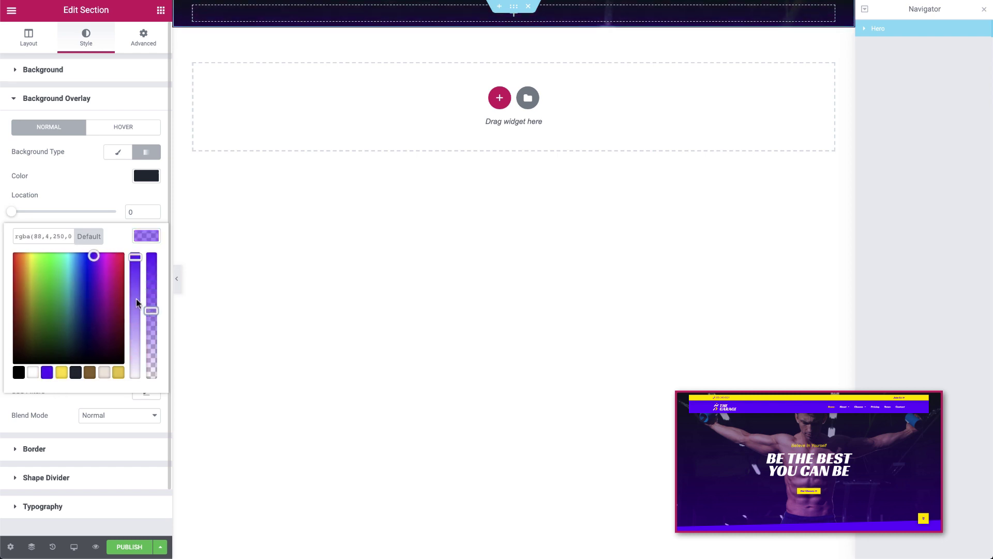
left_click(95, 182)
Step: Set the Hero section's boxed content width to 1200 and its minimum height to 100 VH
left_click(28, 39)
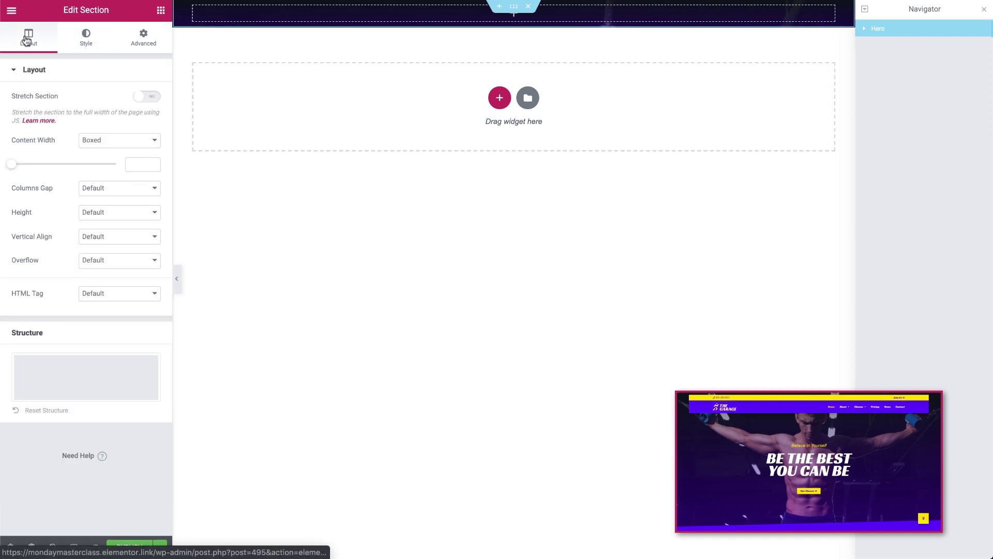
left_click(135, 162)
type("1200")
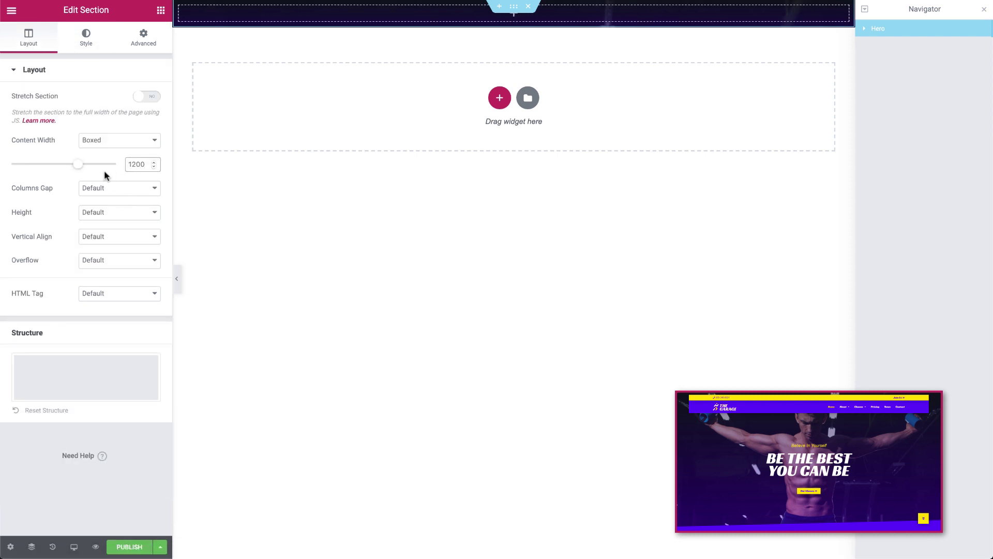
left_click(104, 213)
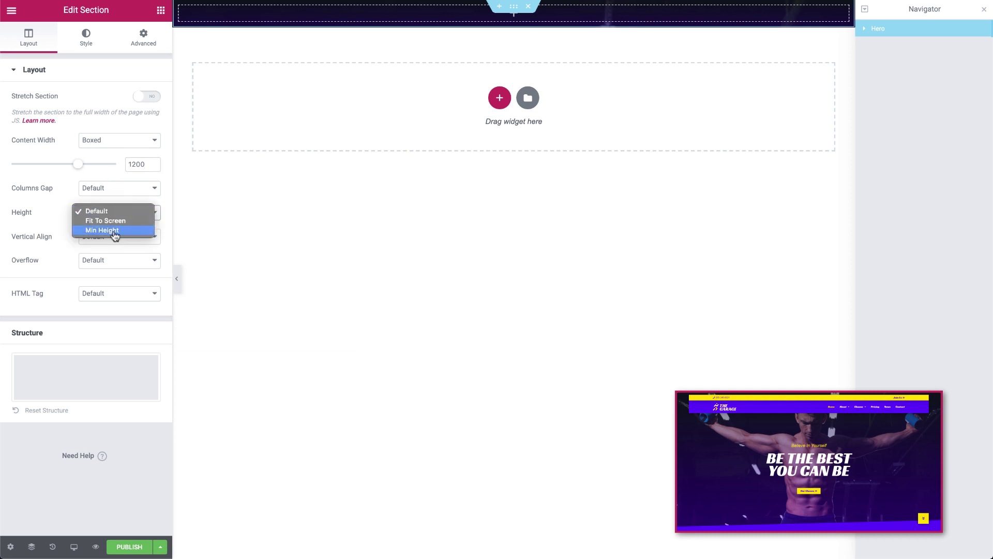
left_click(115, 237)
left_click(143, 235)
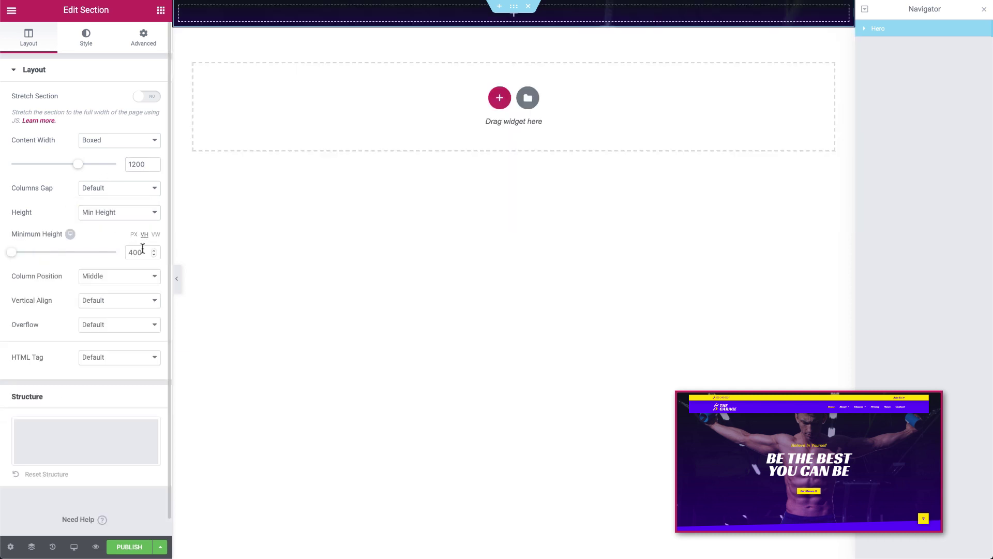
type("100")
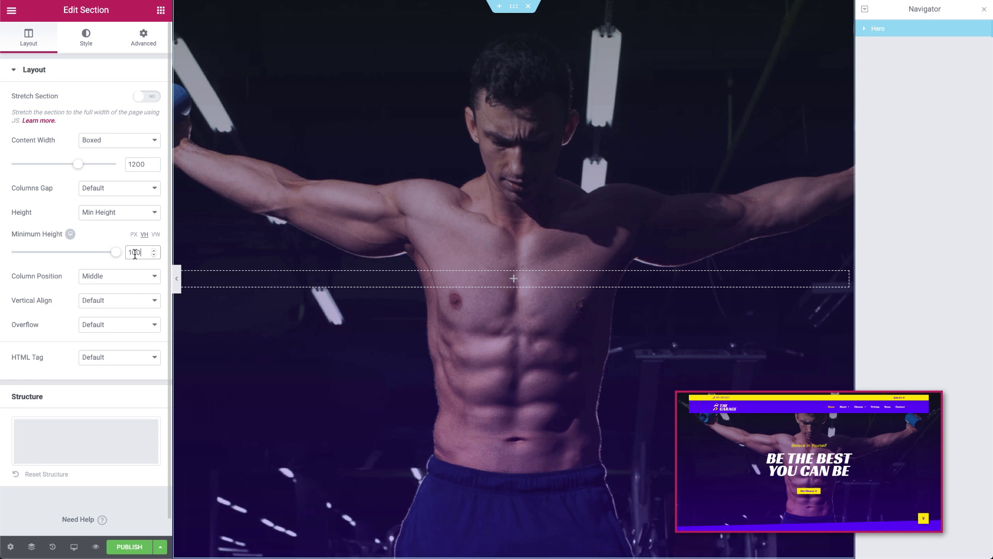
Step: Add a Heading widget to the Hero section's column and duplicate it
left_click(161, 10)
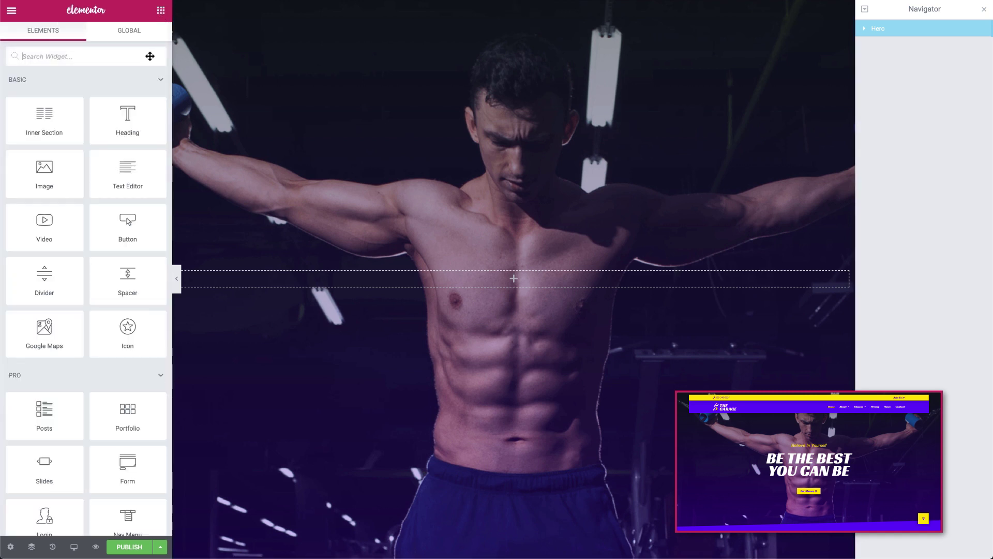
left_click_drag(127, 114, 469, 277)
right_click(469, 276)
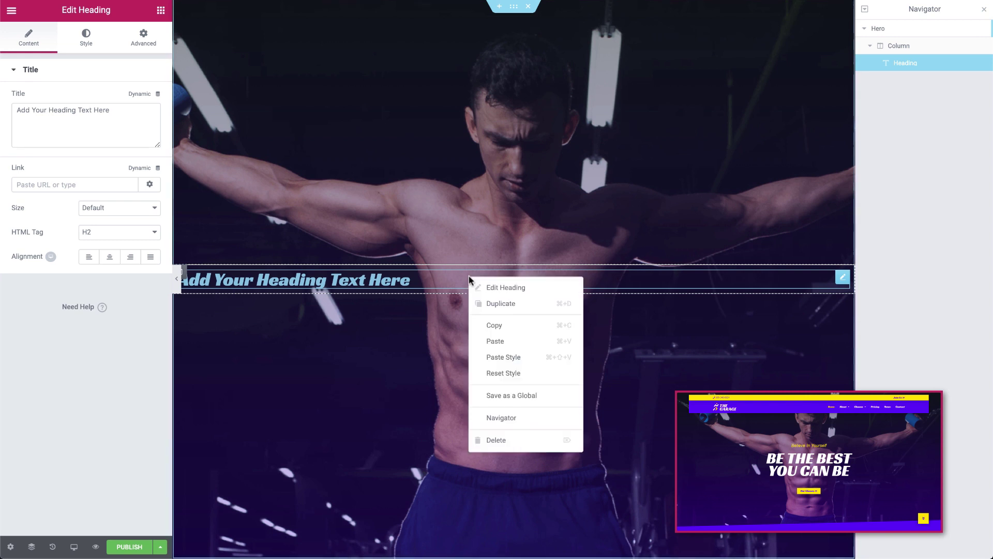
left_click(512, 311)
Step: Change the first heading's title to "Believe In Yourself" and align it to the center
double_click(381, 269)
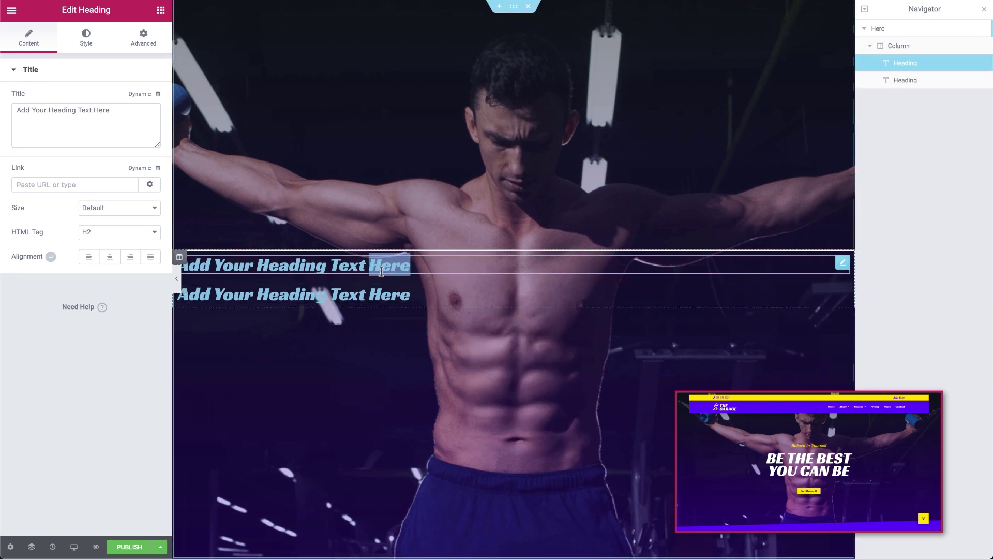
triple_click(73, 110)
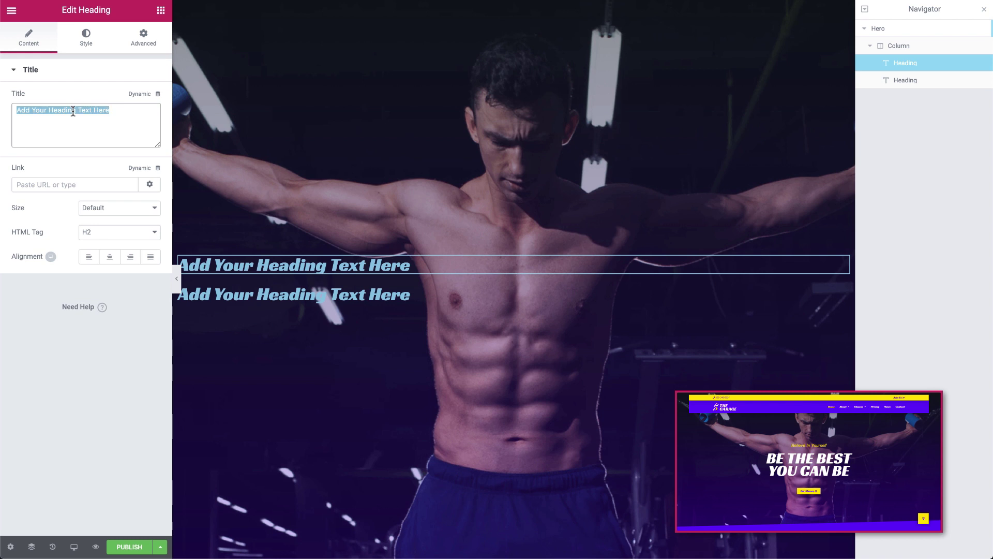
type("Believe In Yourself")
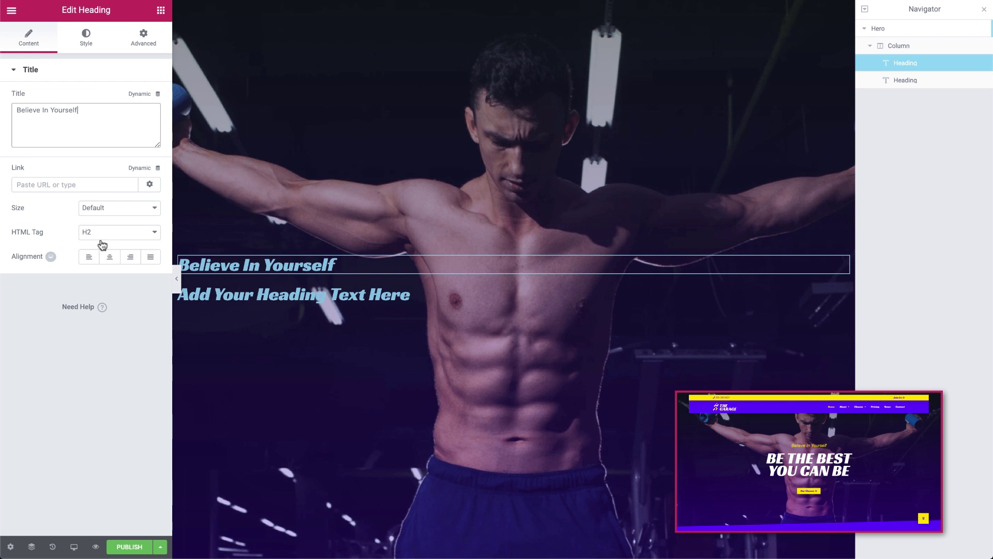
left_click(106, 257)
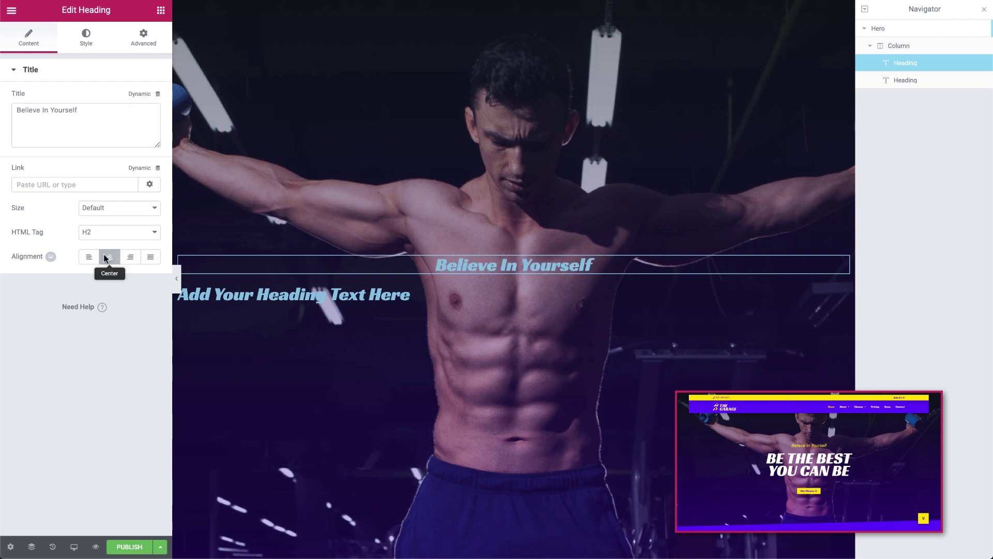
Step: Set the "Believe In Yourself" heading's text color to the bright yellow palette color
left_click(83, 46)
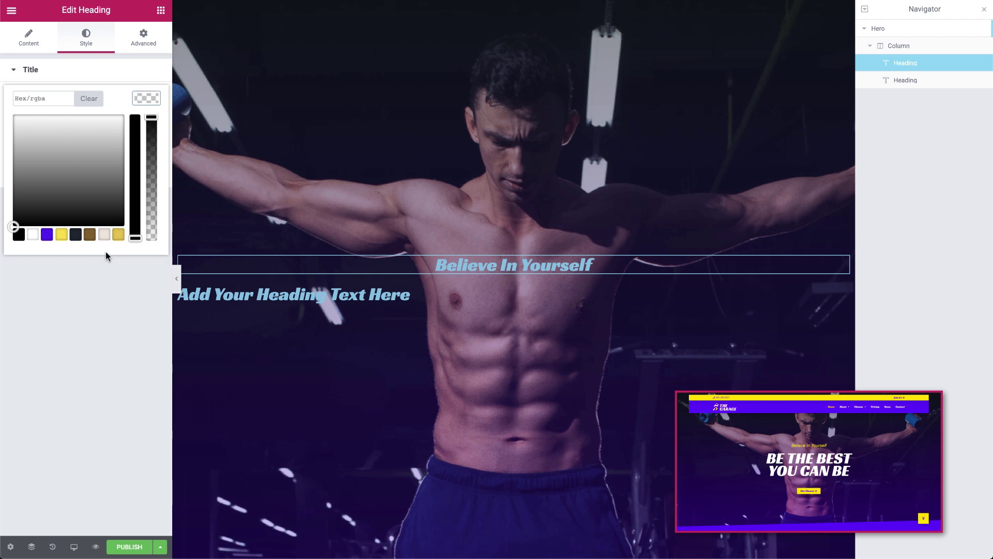
left_click(62, 236)
left_click(74, 274)
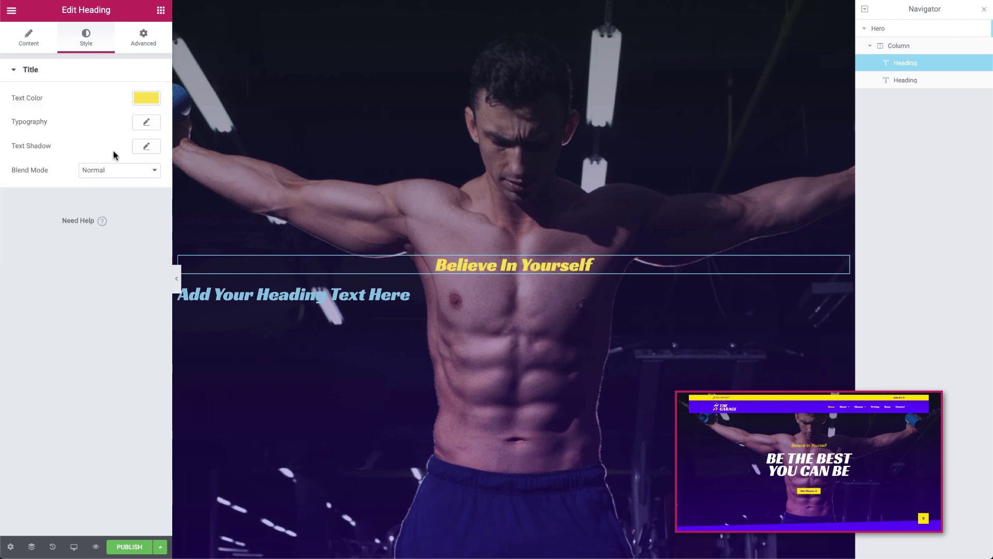
Step: Set the "Believe In Yourself" heading's typography to Helvetica at 30 px with weight 300
left_click(147, 123)
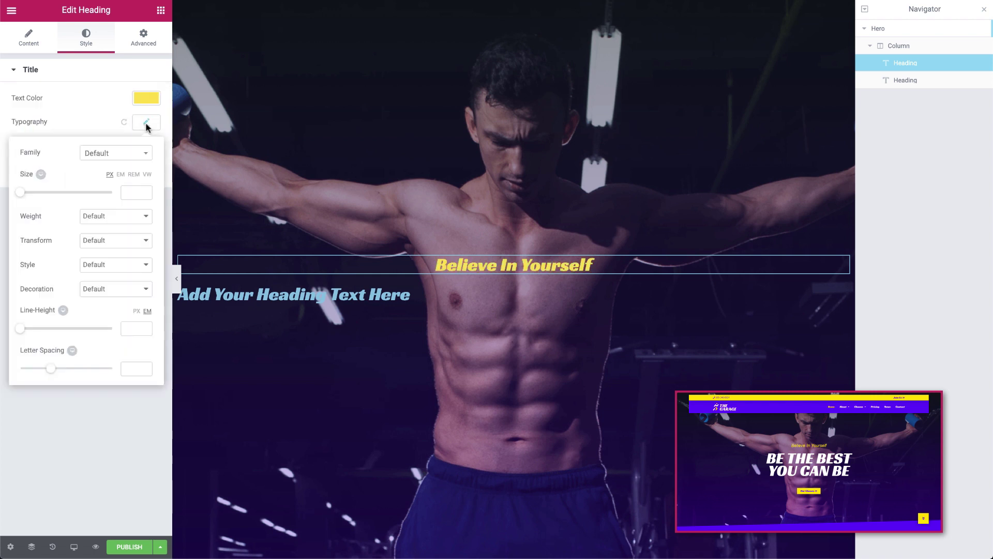
left_click(110, 158)
type("h")
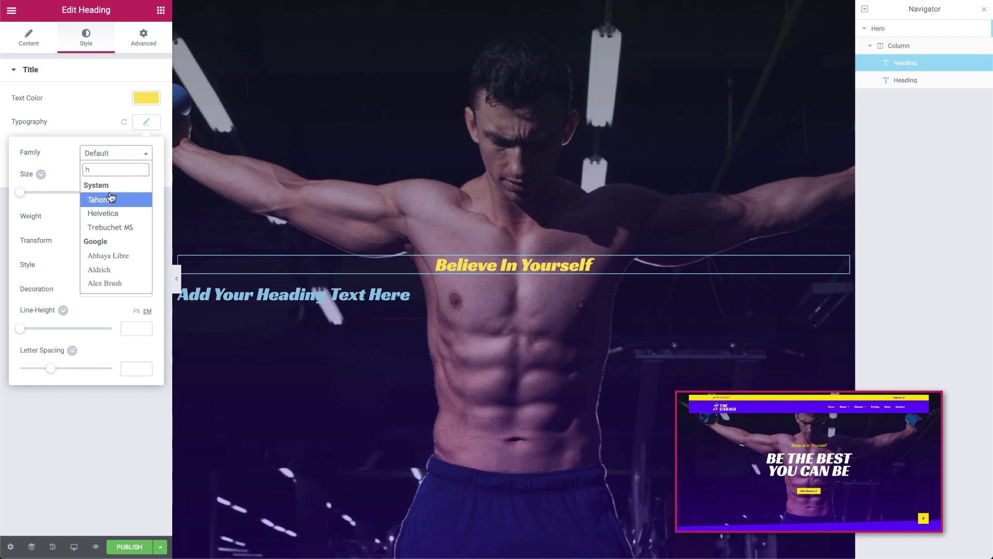
left_click(103, 213)
left_click(129, 192)
type("30")
left_click(112, 217)
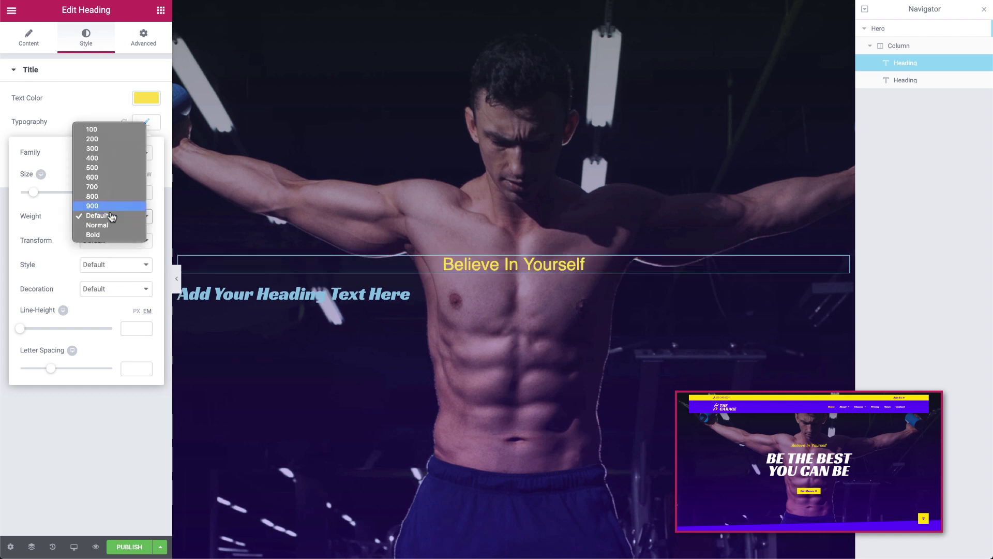
left_click(106, 149)
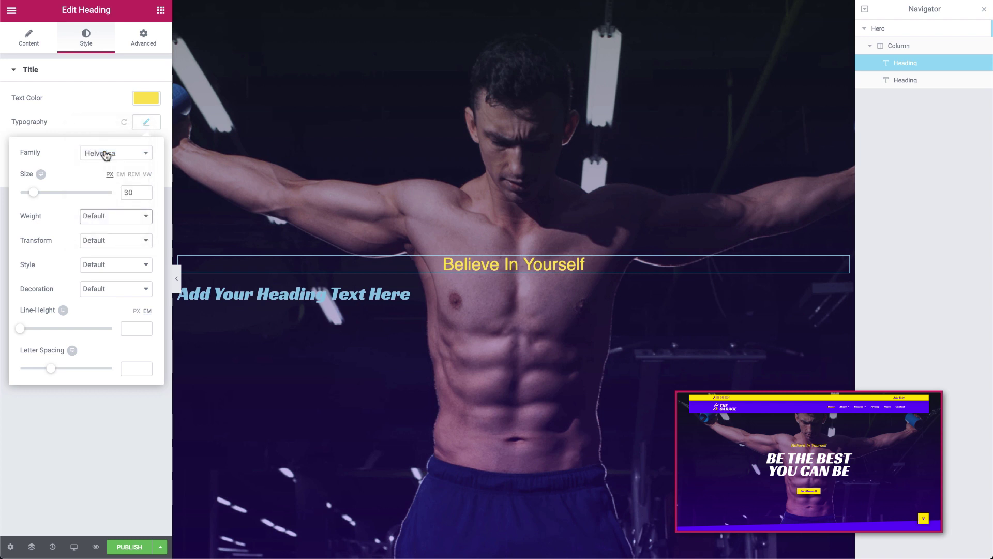
Step: Set the "Believe In Yourself" heading's text transform to Capitalize and its font style to Oblique
left_click(102, 244)
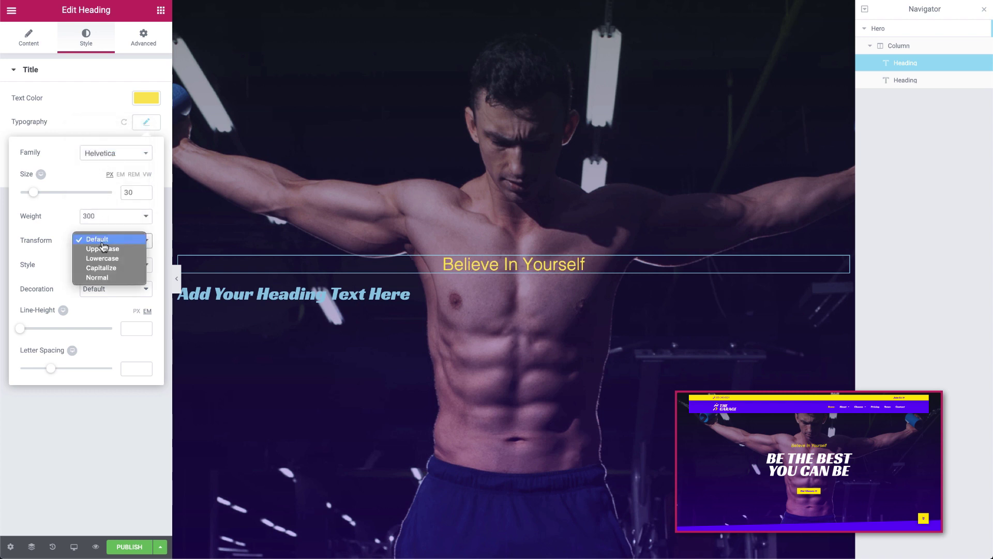
left_click(110, 269)
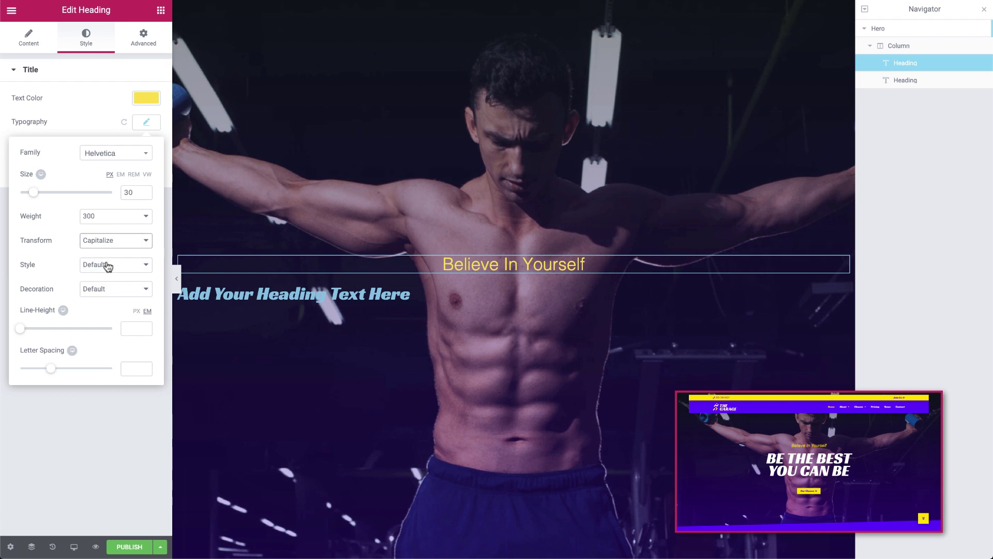
left_click(108, 265)
left_click(103, 295)
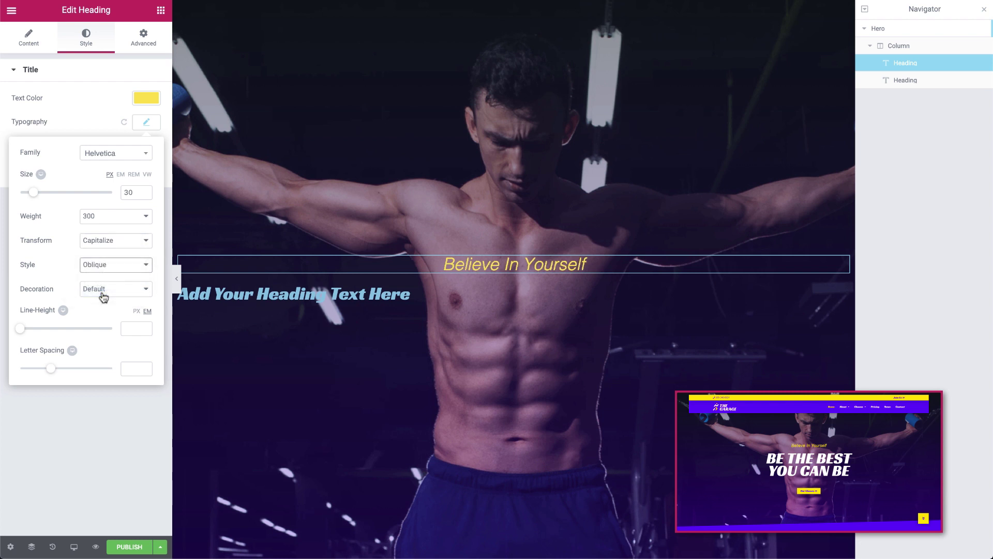
left_click(97, 410)
Step: Change the second heading's title to "Be the Best" and "You Can Be" on two lines, and align it to the center
left_click(214, 296)
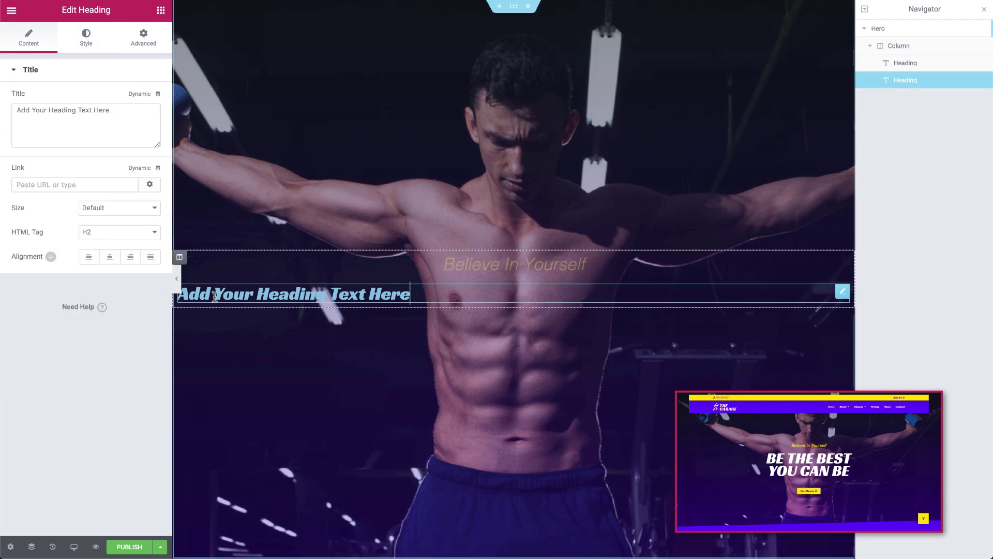
triple_click(81, 130)
type("Be the Best You Can Be")
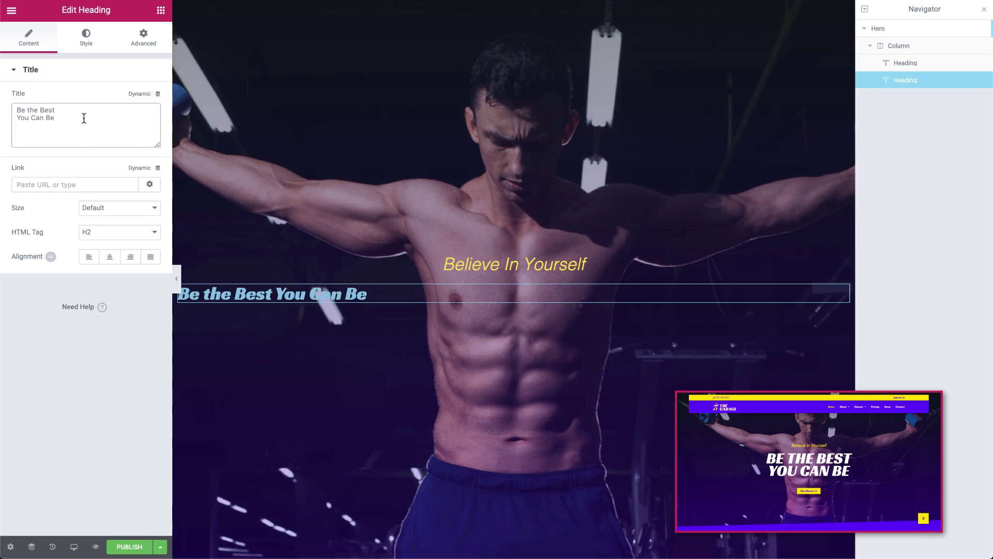
left_click(109, 256)
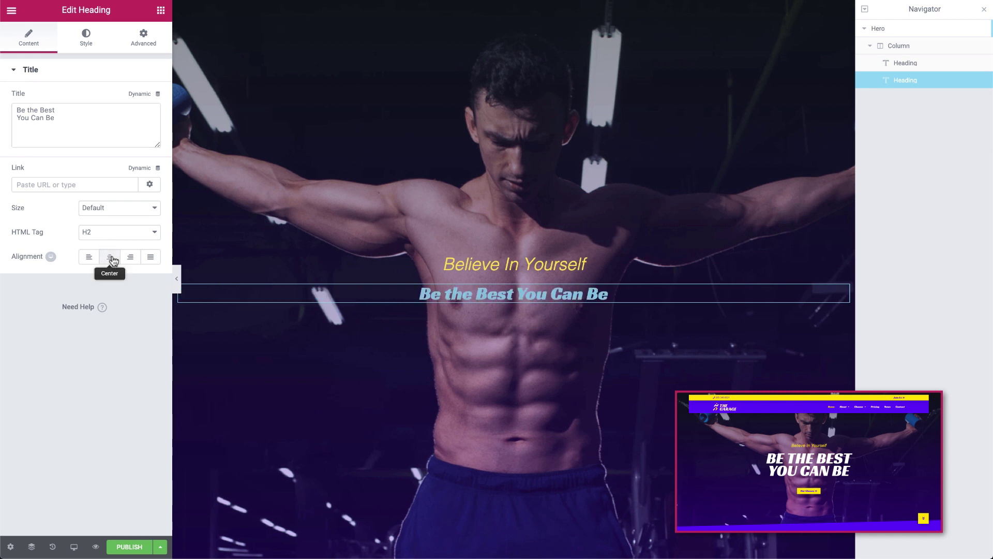
Step: Set the "Be the Best You Can Be" heading's text color to white #ffffff
left_click(86, 38)
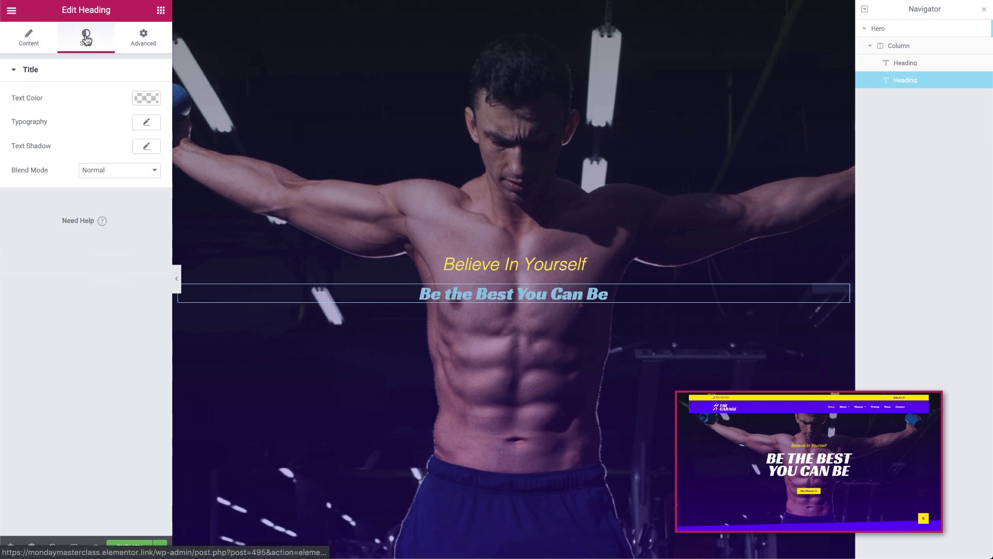
left_click(146, 97)
left_click(33, 235)
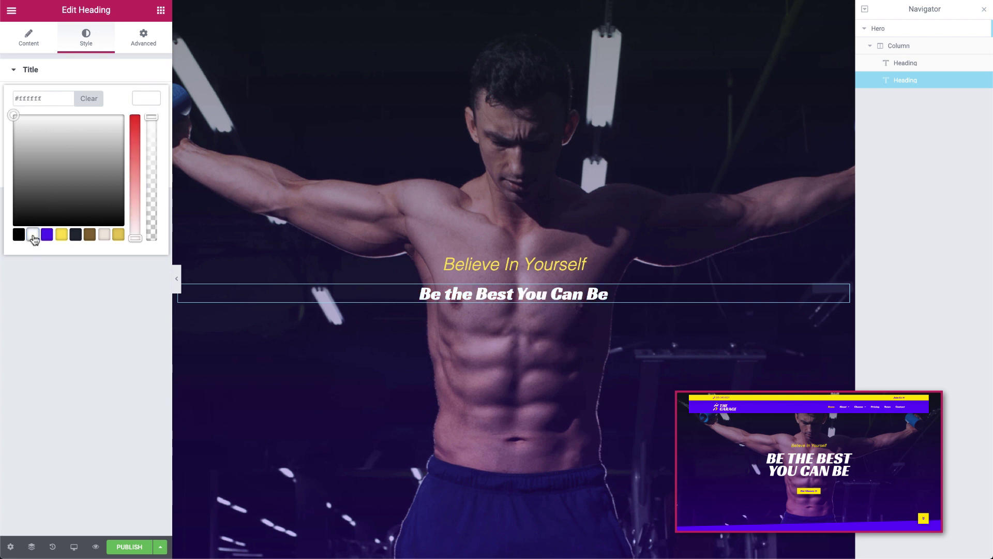
left_click(36, 266)
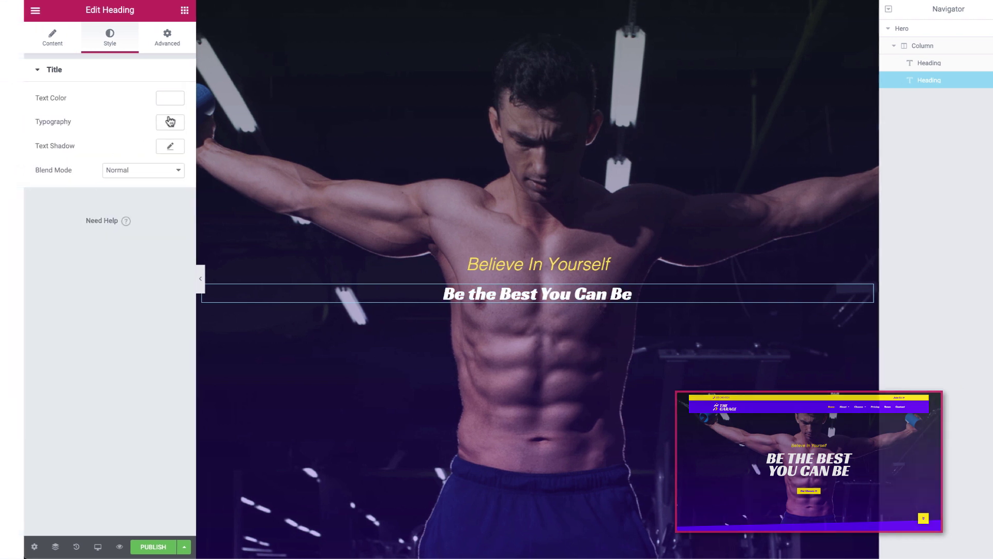
Step: Set the second heading's typography to Racing Sans One at 110 px with weight 400, matching the Sketch design's font
left_click(146, 122)
left_click(400, 153)
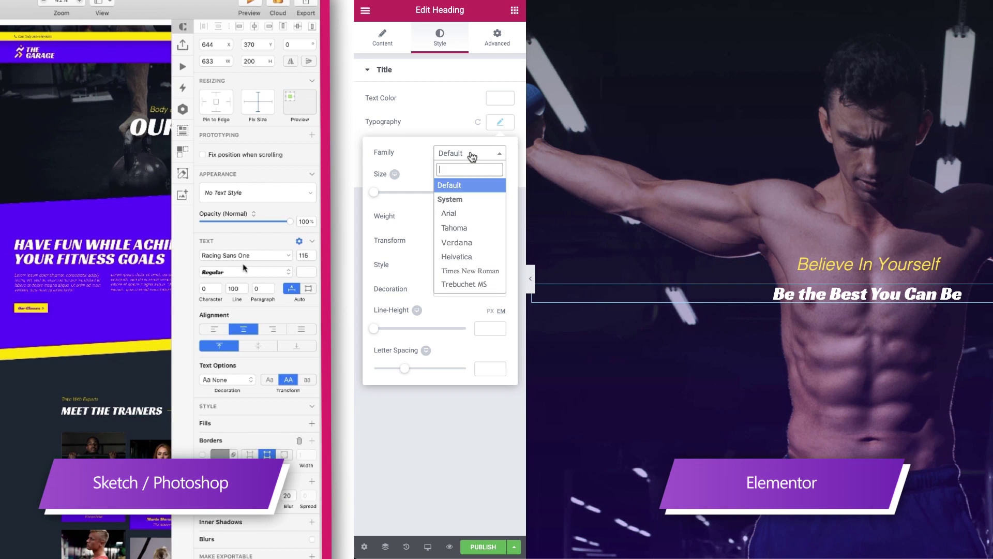
type("rac")
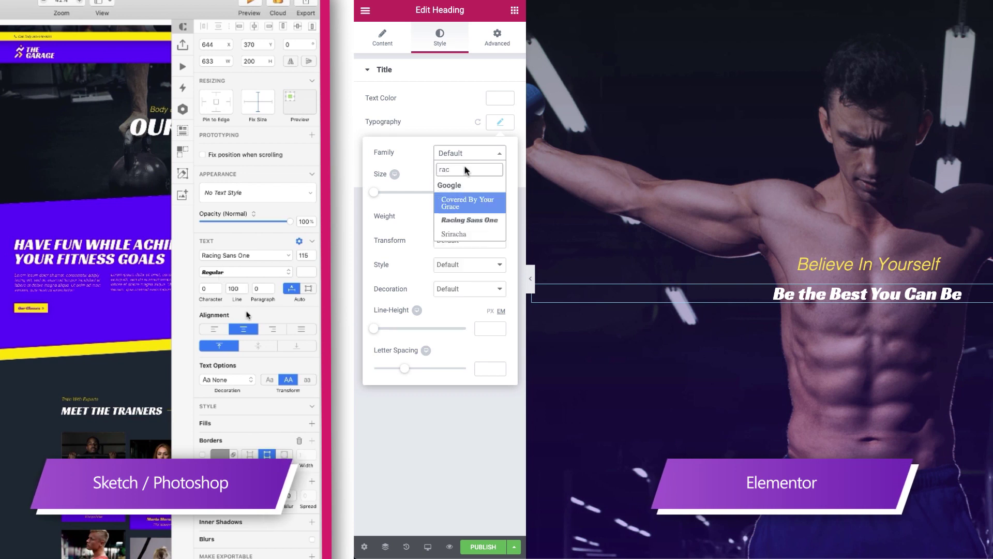
left_click(465, 220)
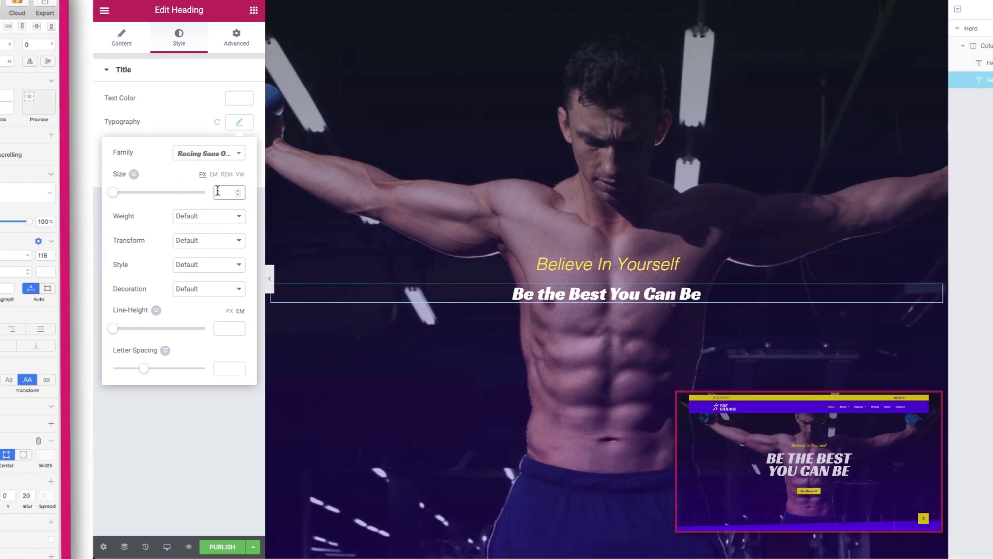
left_click(124, 191)
type("110")
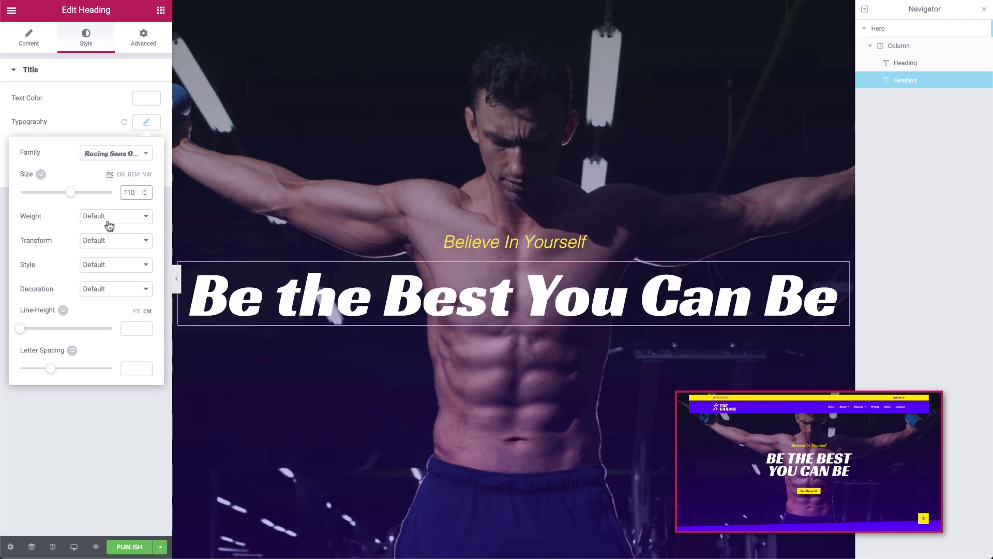
left_click(108, 225)
left_click(103, 157)
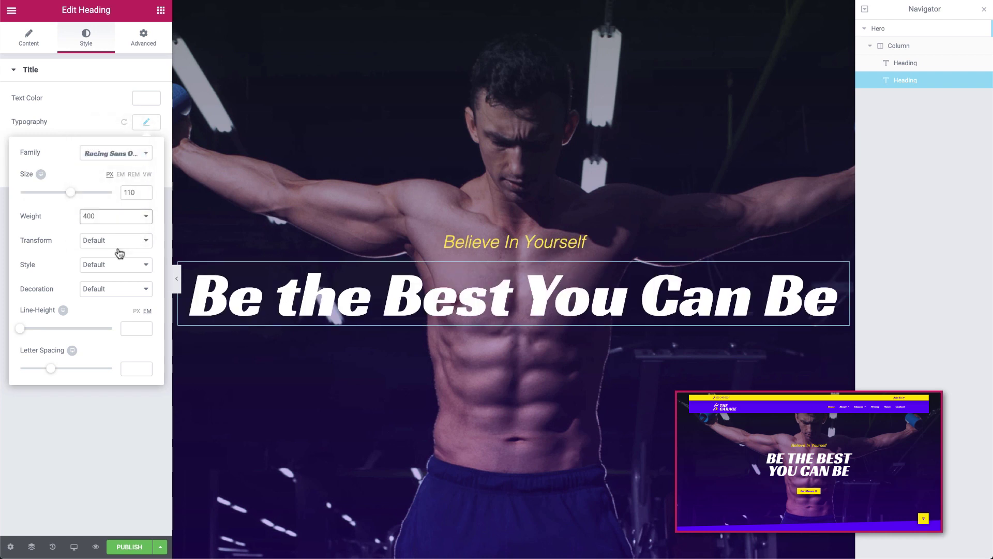
Step: Set the second heading's text transform to Uppercase and its line height to 0.8 em
left_click(119, 241)
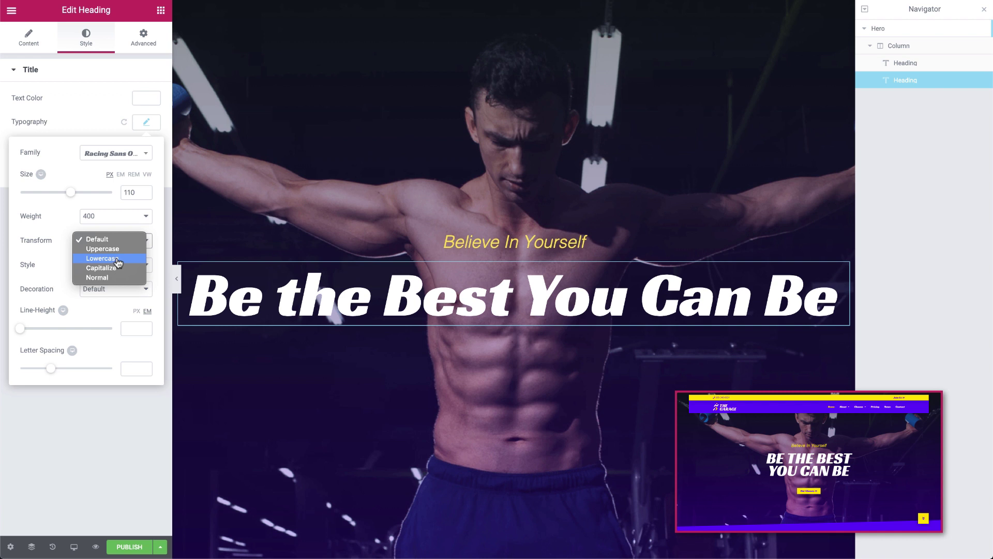
left_click(103, 249)
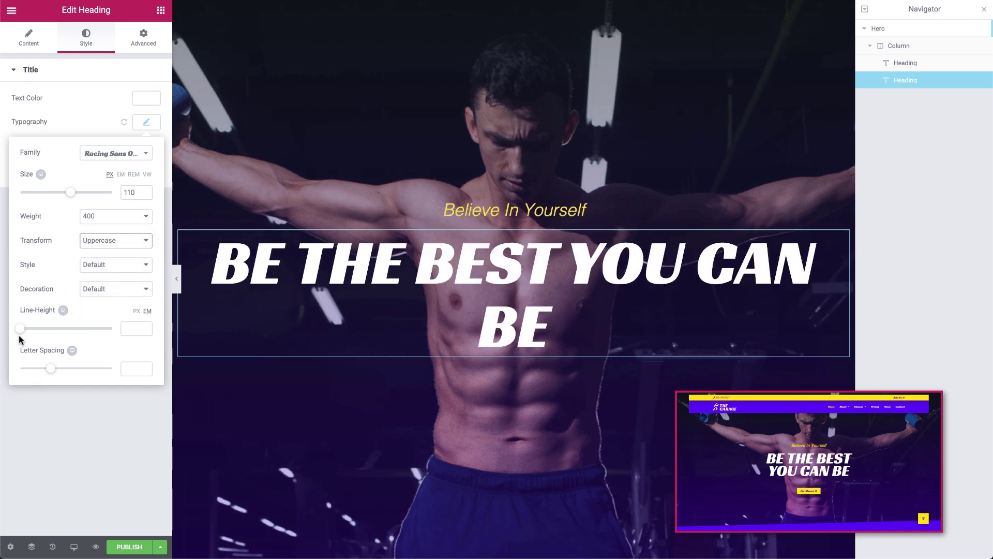
left_click_drag(22, 335, 29, 337)
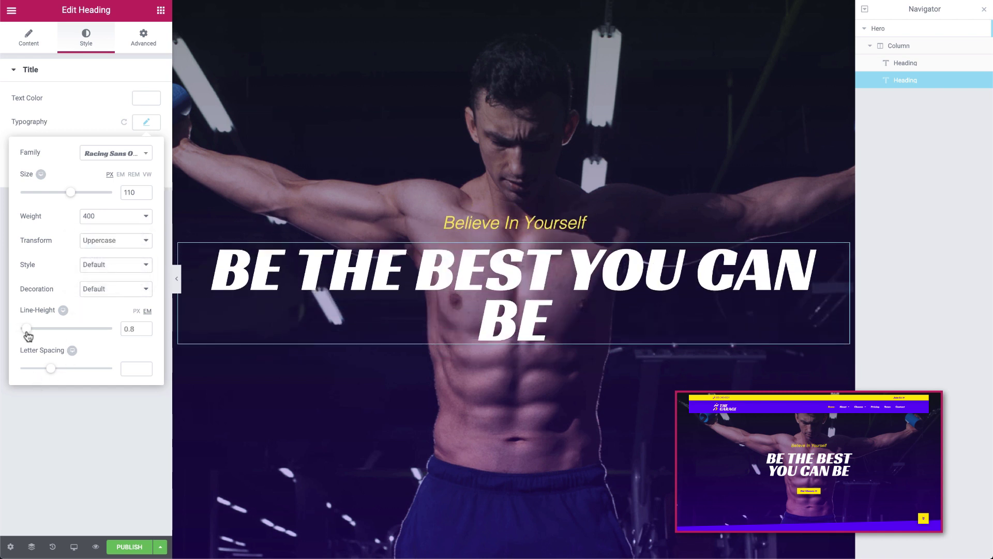
left_click(53, 434)
Step: Add a Button widget below the "Be the Best You Can Be" heading in the Hero column
left_click(160, 12)
left_click_drag(129, 221, 453, 340)
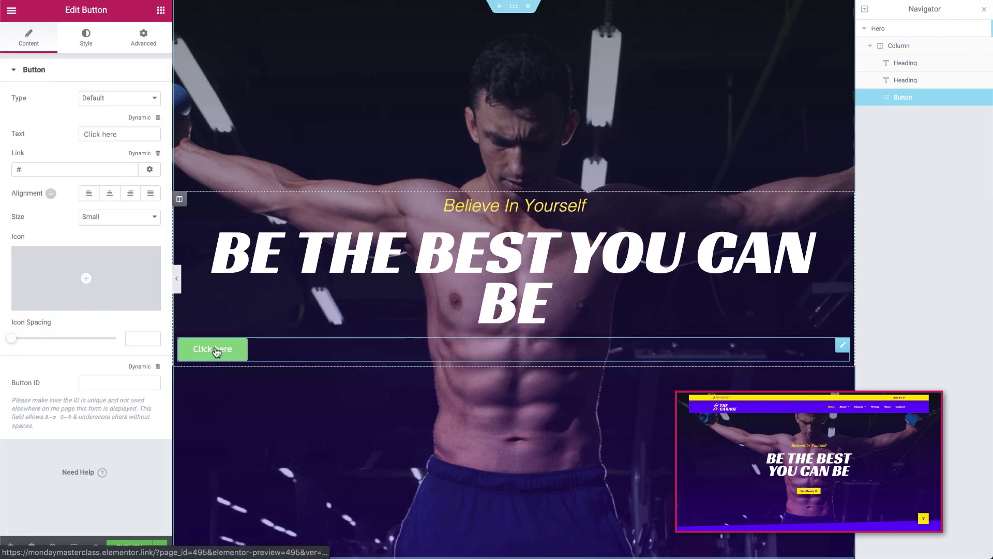
Step: Set the button's text to "Our Classes" and center-align it
triple_click(128, 140)
type("Our Classes")
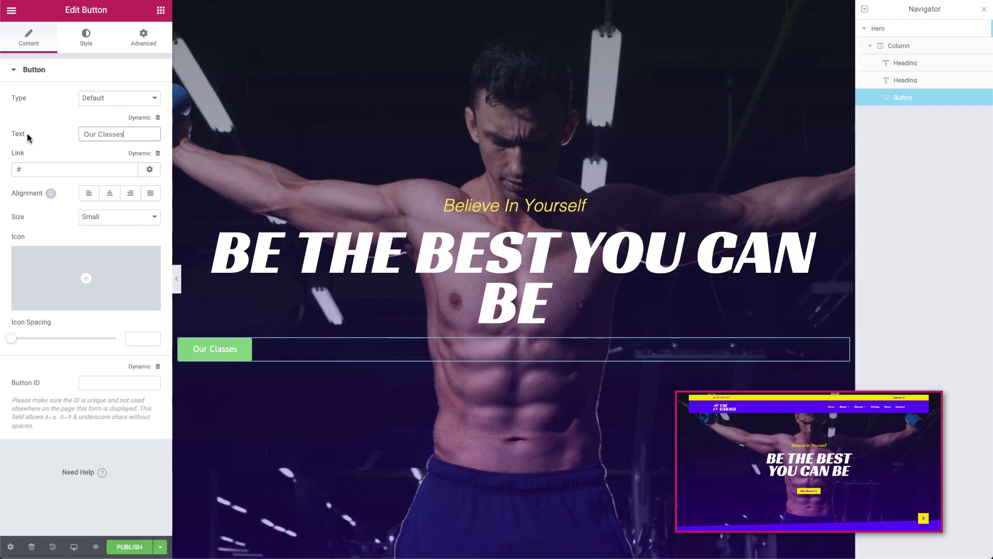
left_click(109, 193)
Step: Add the double right angle icon to the "Our Classes" button and position it after the text
left_click(84, 277)
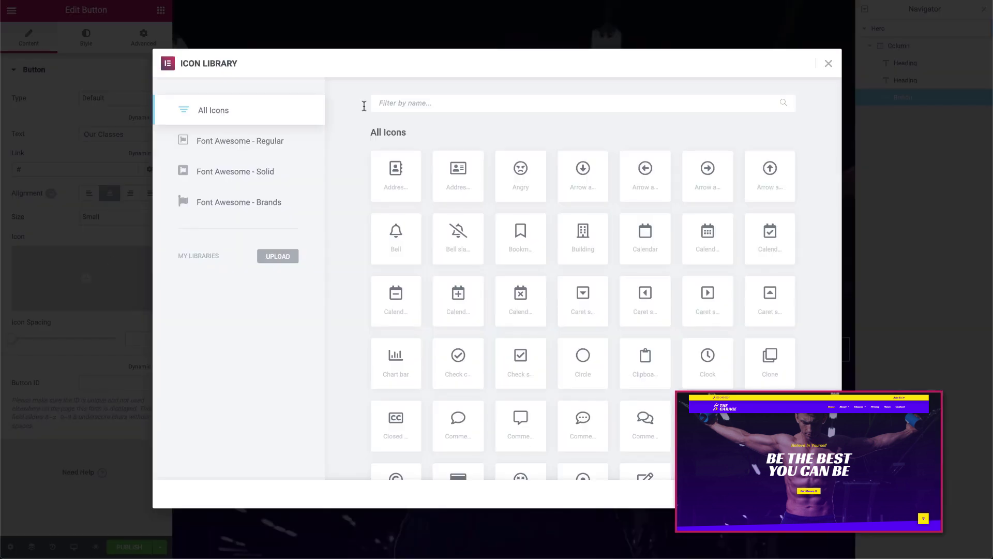
type("ang")
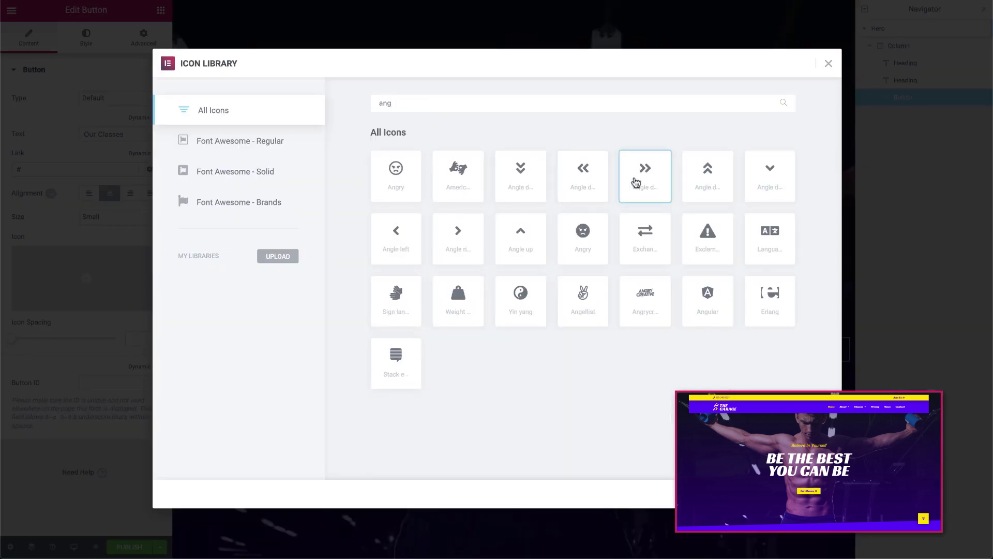
double_click(644, 175)
left_click(121, 327)
left_click(121, 335)
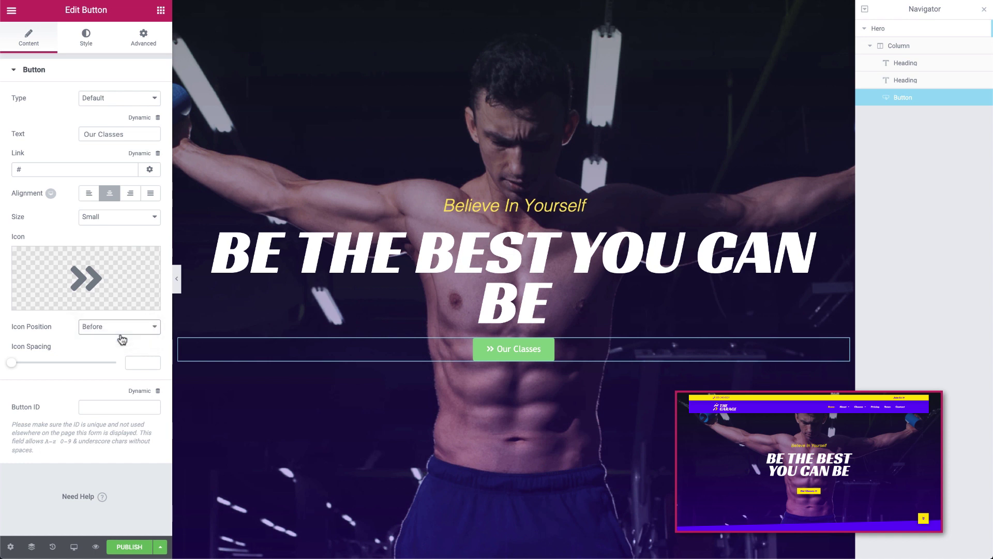
Step: Set the button's typography to Racing Sans One at 18 px
left_click(88, 46)
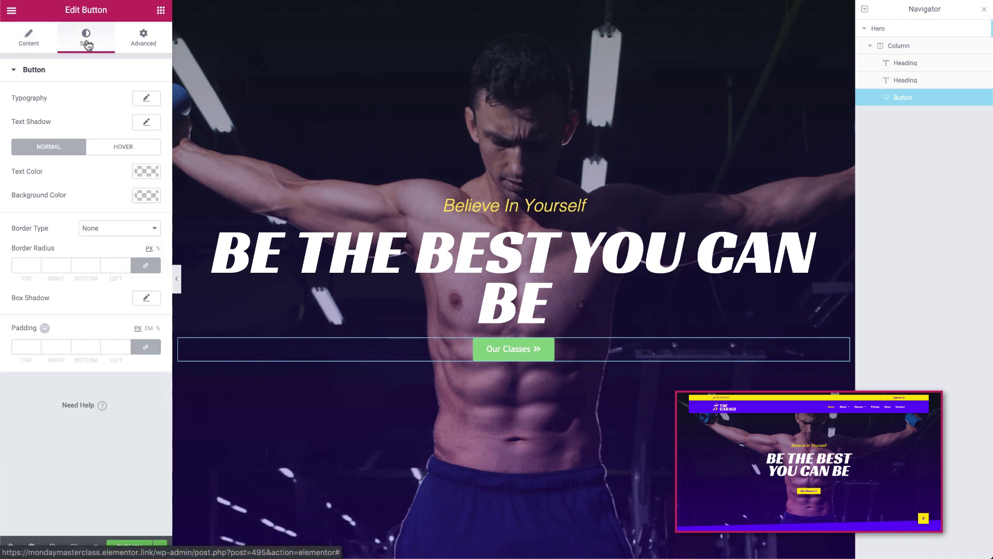
left_click(147, 98)
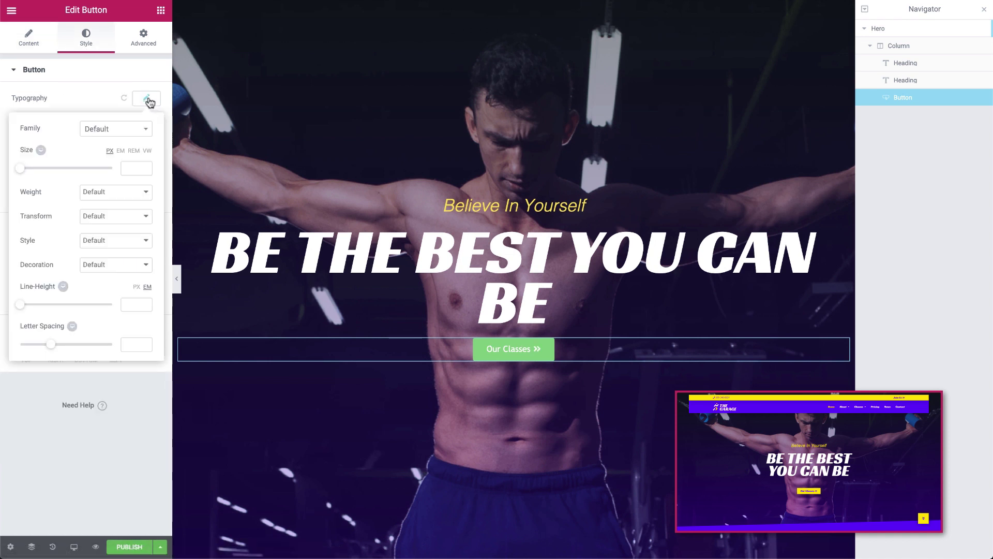
left_click(110, 133)
type("rac")
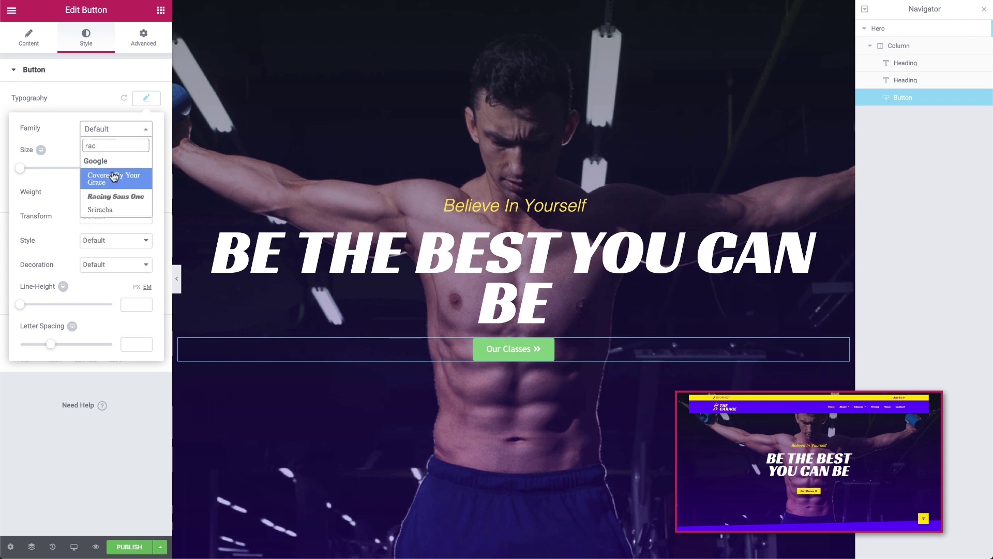
left_click(116, 198)
left_click(133, 167)
type("1")
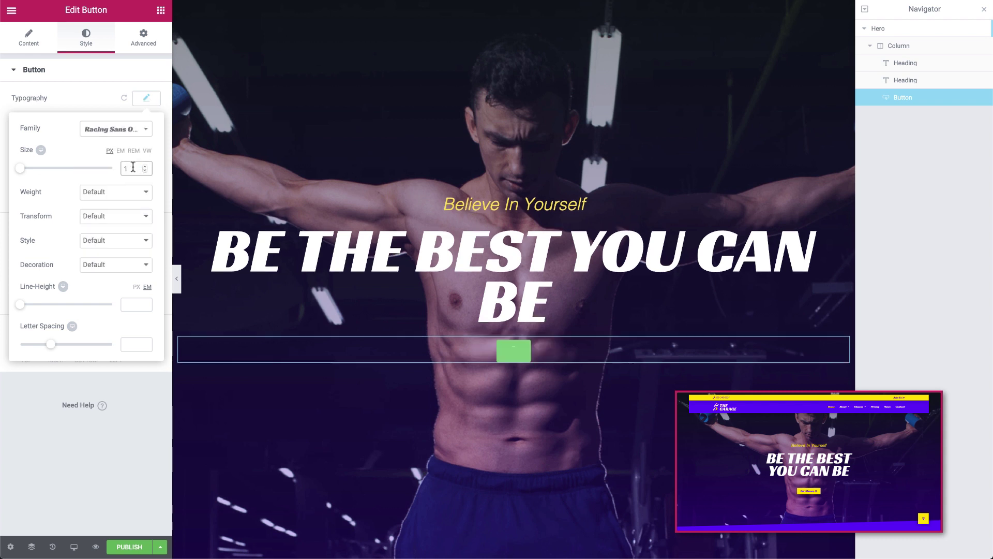
type("8")
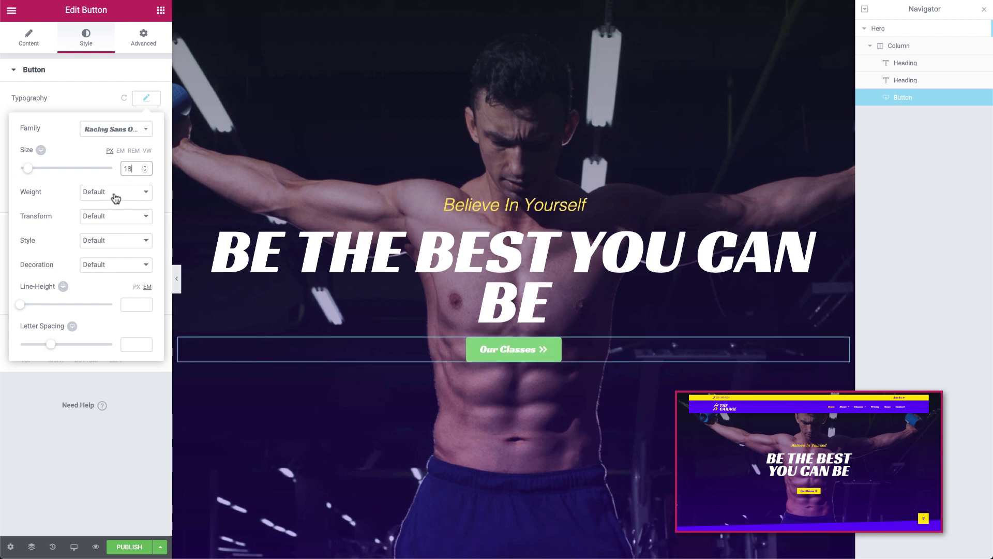
Step: Set the button text's weight to 400 and its transform to Capitalize
left_click(114, 193)
left_click(104, 134)
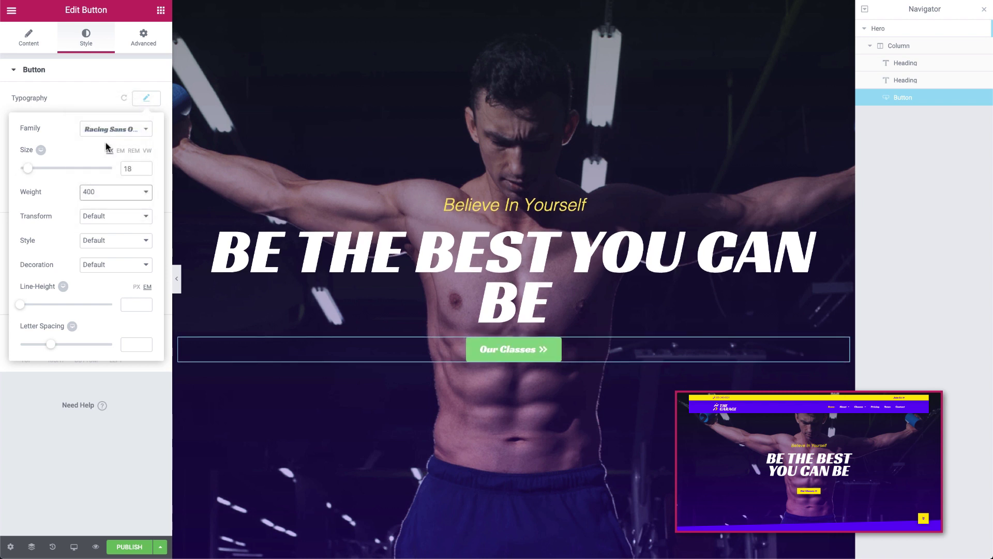
left_click(104, 216)
left_click(116, 247)
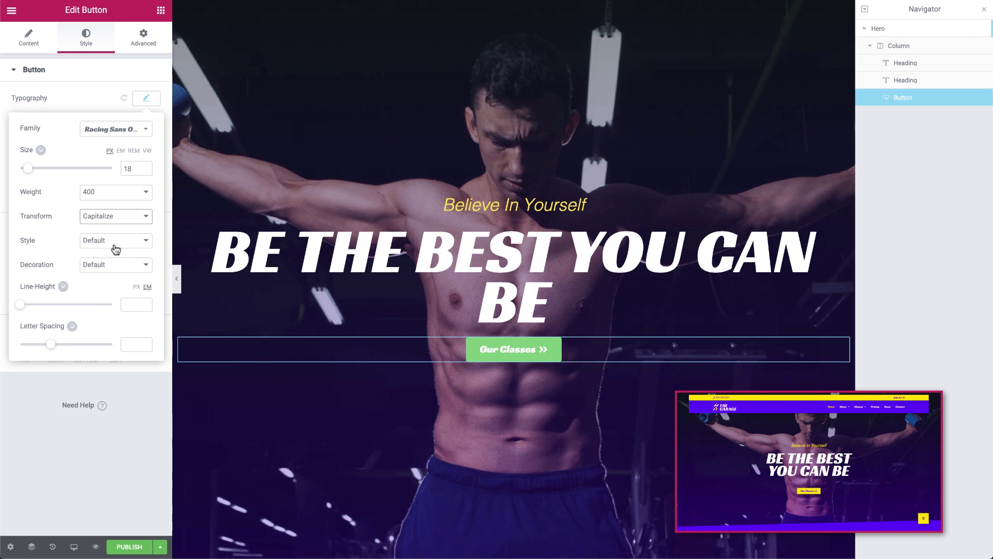
left_click(48, 401)
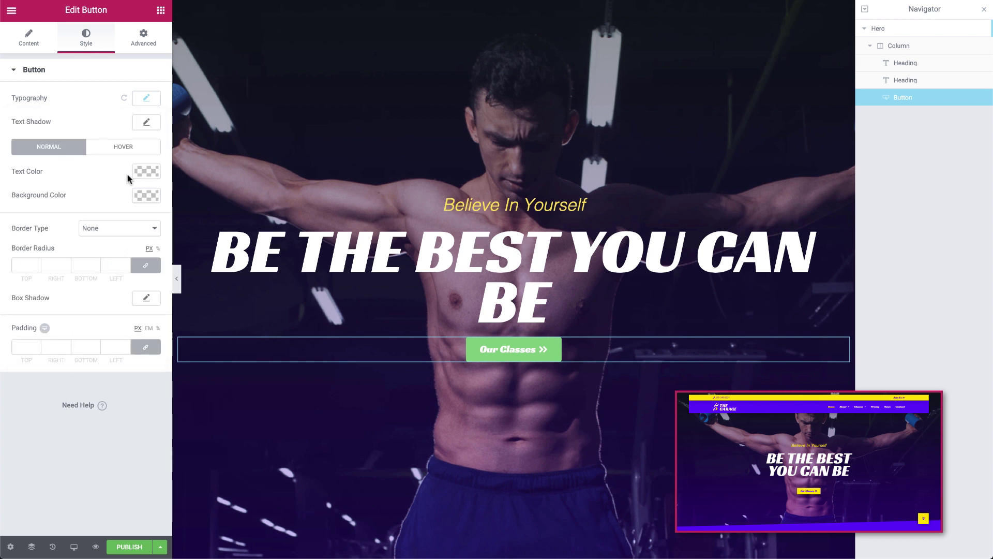
Step: Set the button's normal-state text color to purple #5804fa and its background color to the saved yellow
left_click(147, 171)
left_click(46, 308)
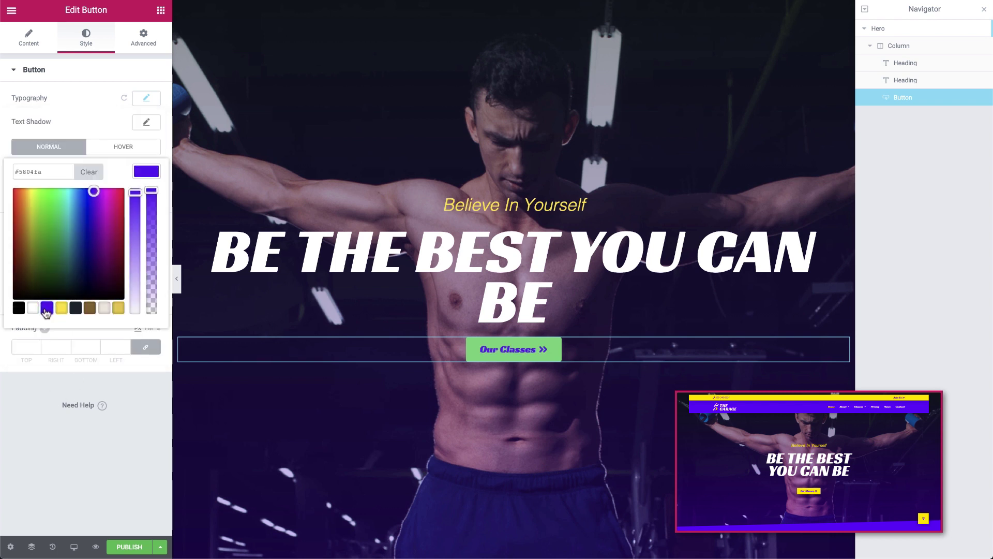
left_click(116, 124)
left_click(150, 195)
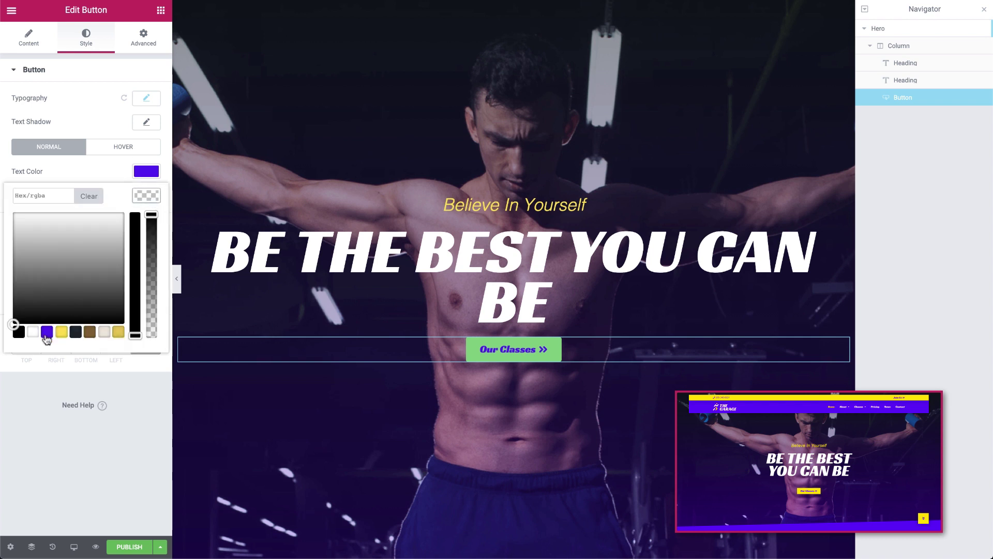
left_click(61, 332)
left_click(34, 387)
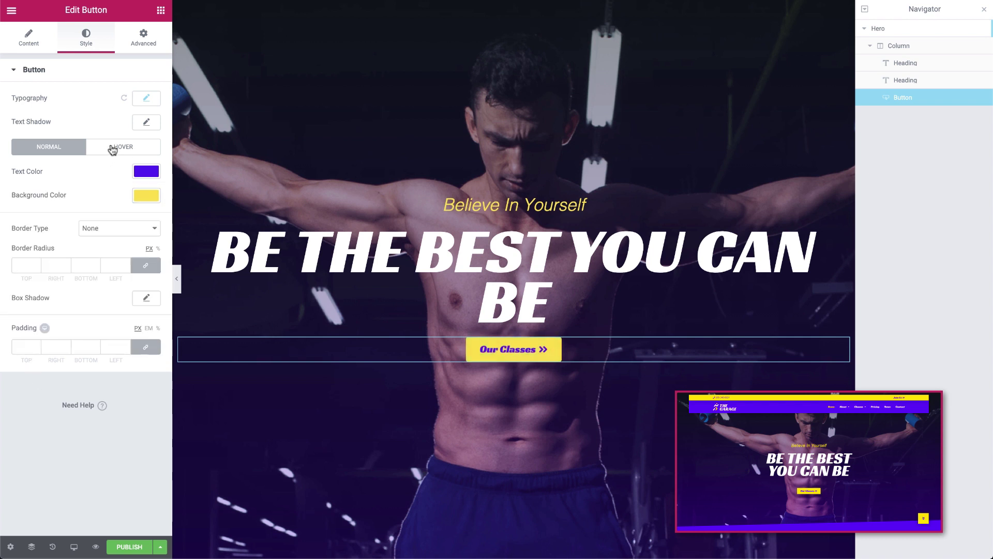
Step: Set the button's hover-state text color to yellow #ffde01 and its background color to the saved purple
left_click(113, 150)
left_click(146, 171)
left_click(61, 308)
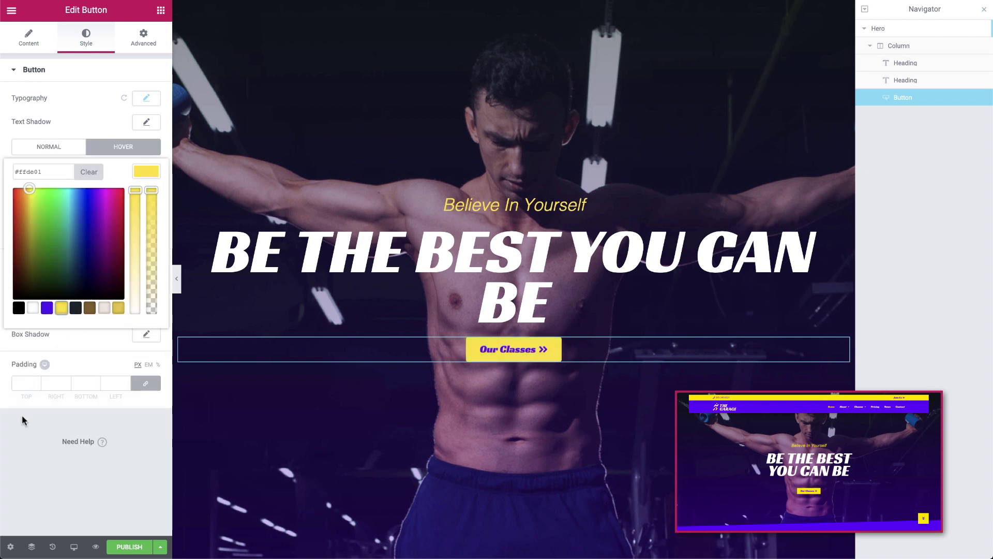
left_click(22, 420)
left_click(147, 195)
left_click(47, 332)
left_click(55, 418)
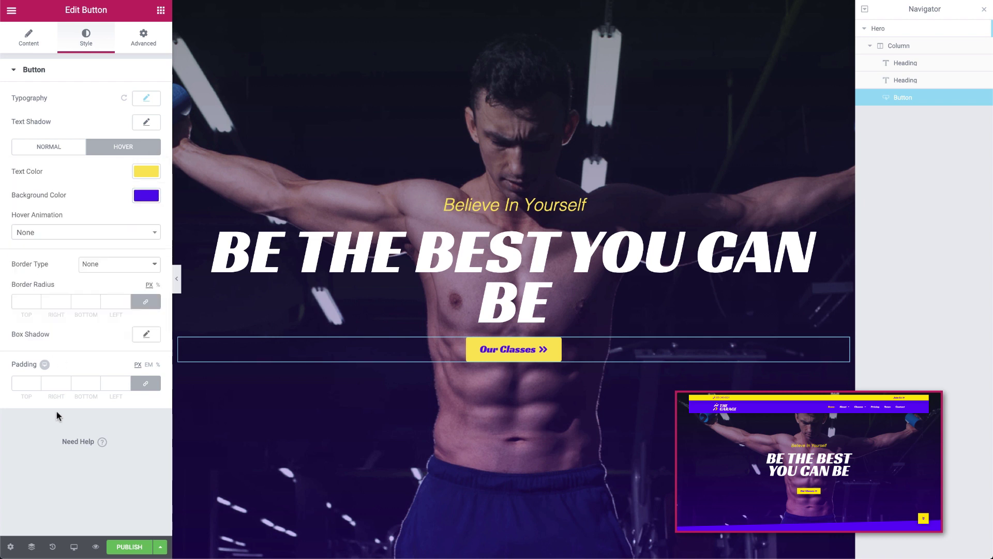
Step: Unlink the button's padding values and set its top padding to 50 px
left_click(140, 51)
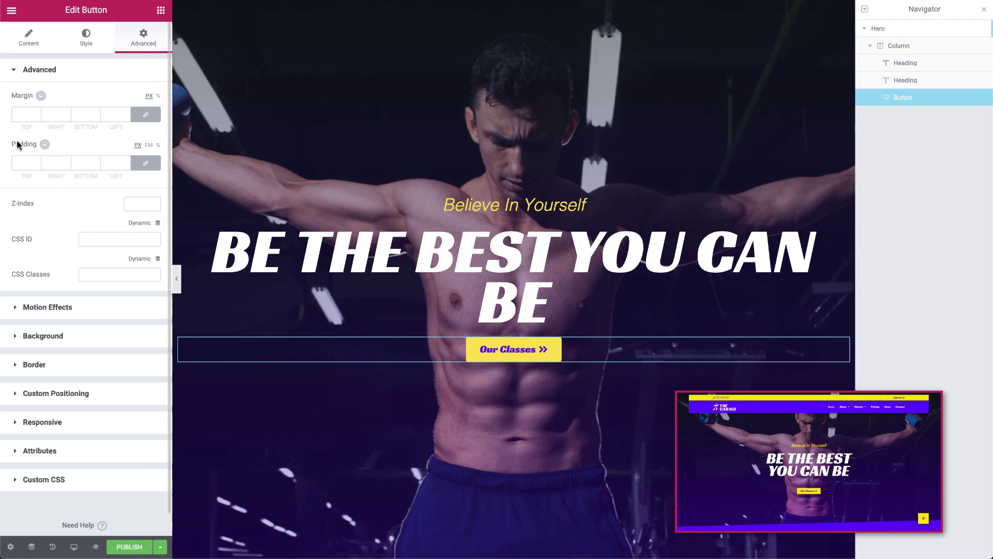
left_click(146, 163)
left_click(28, 164)
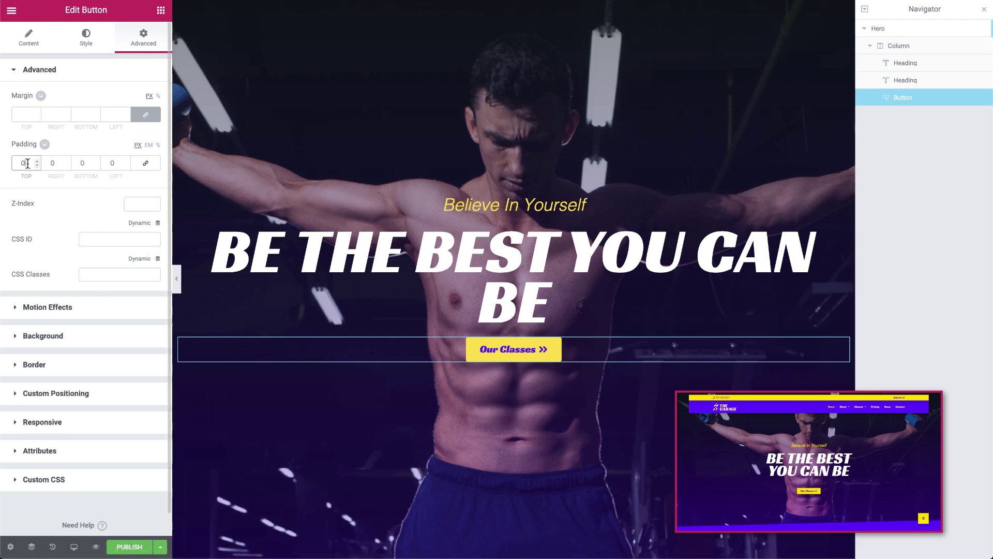
type("50")
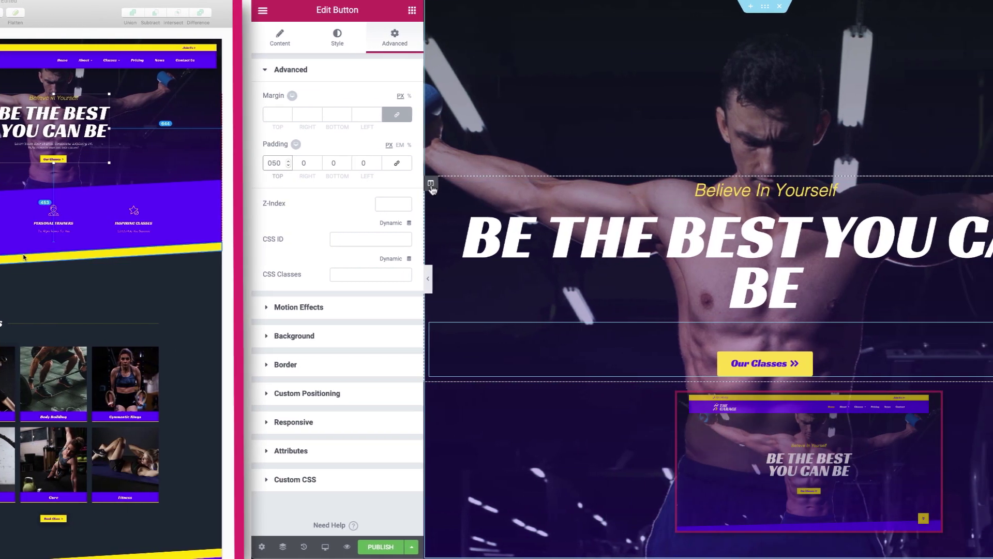
Step: Set the Hero column's vertical alignment to Middle and its widgets space to 30 px
left_click(431, 184)
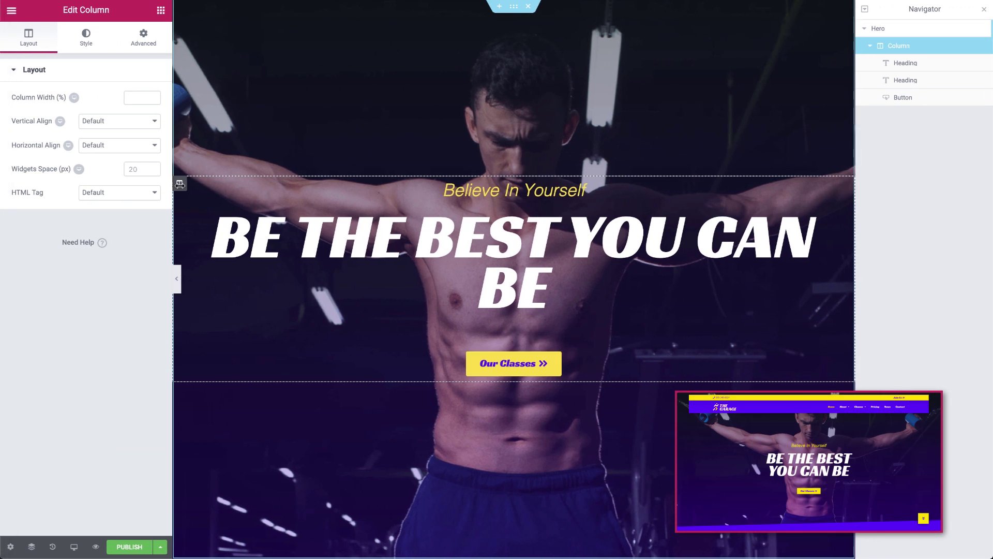
left_click(99, 127)
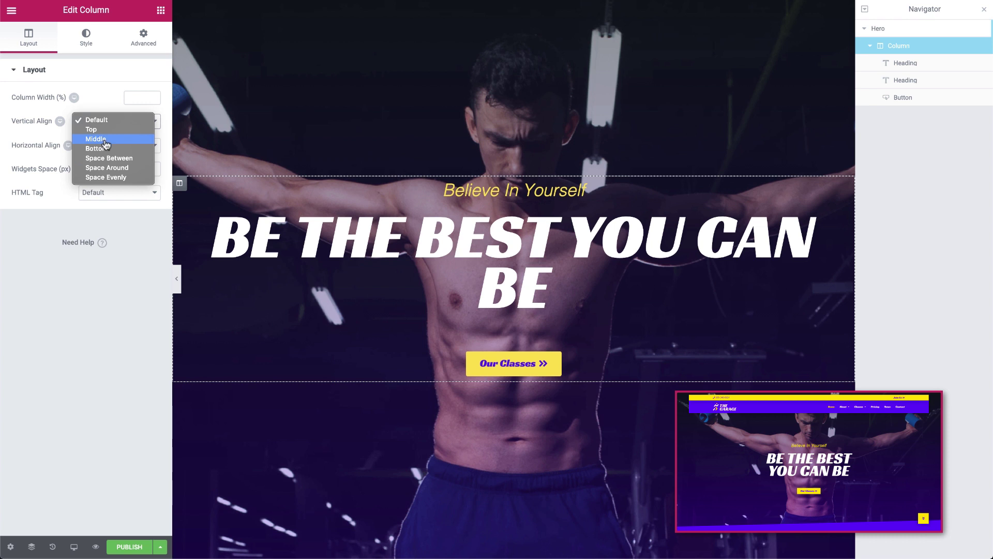
left_click(98, 139)
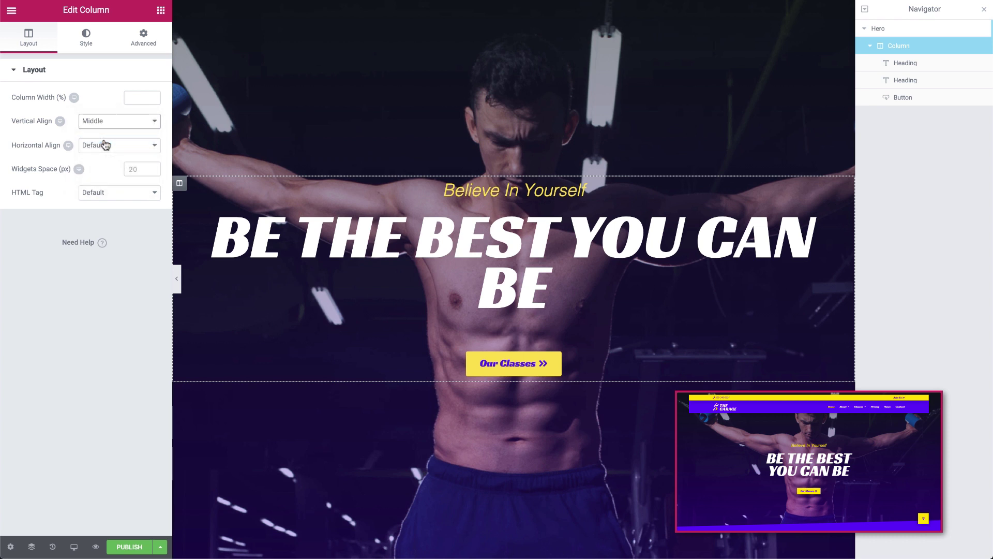
left_click(145, 171)
type("30")
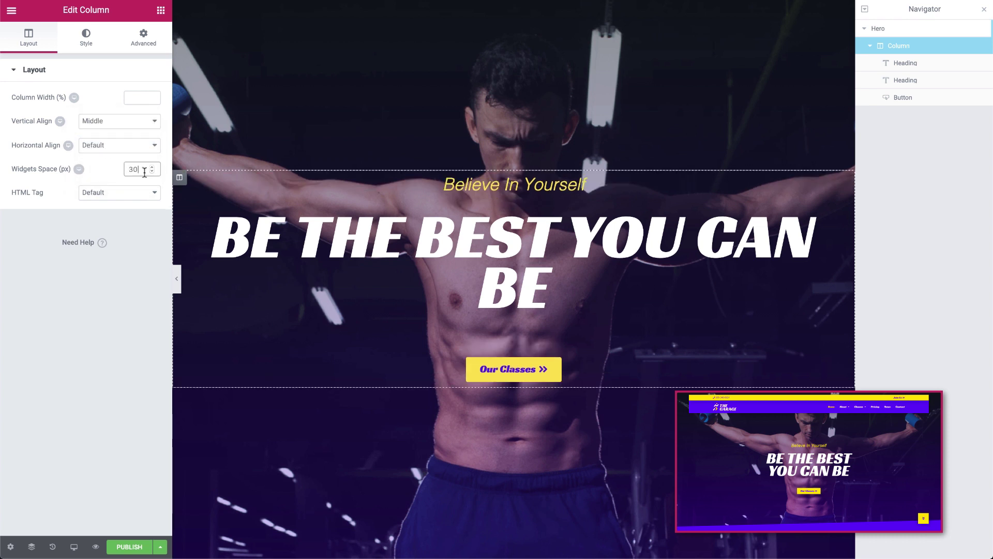
Step: Set the Hero column's unlinked padding to 100 px top and 250 px left and right, and save the page as a draft
left_click(143, 39)
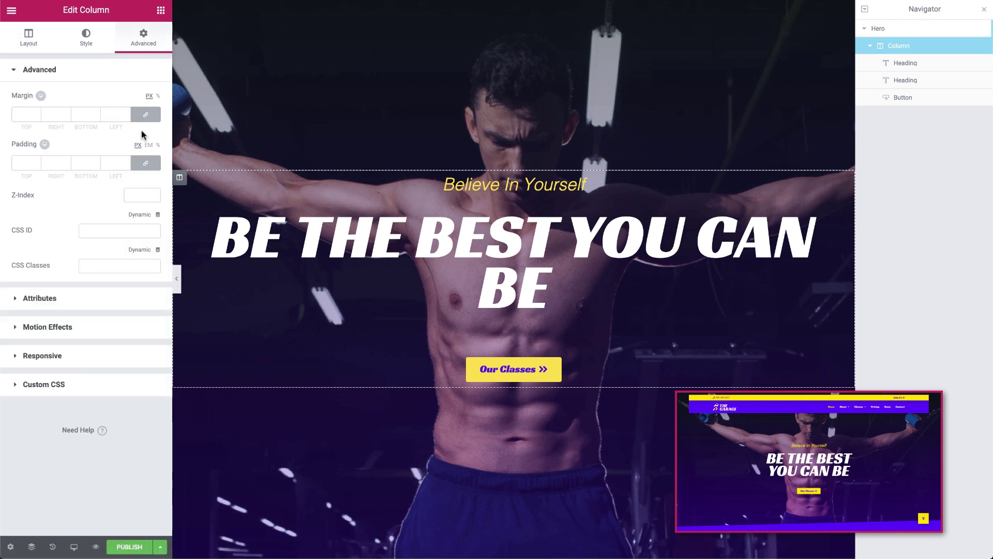
left_click(146, 163)
left_click(54, 163)
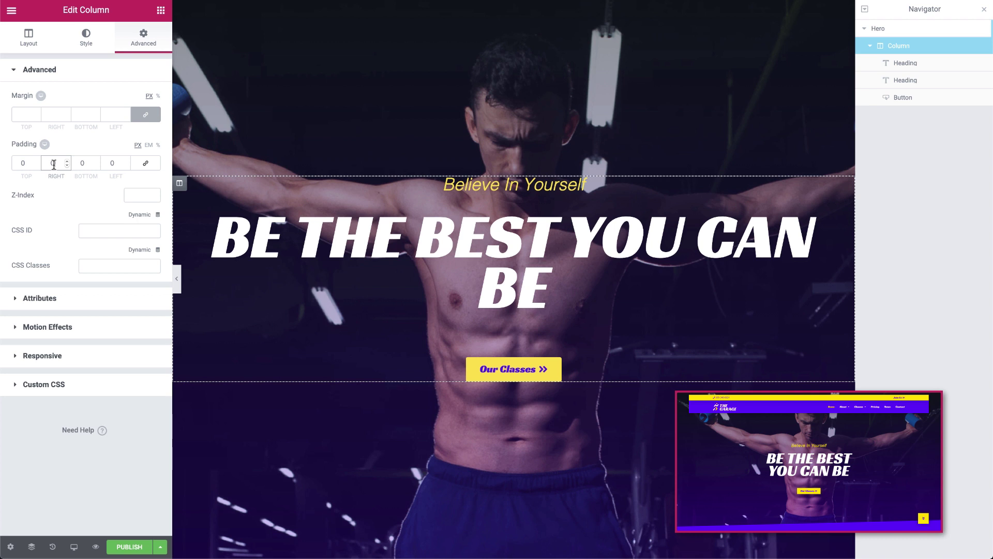
type("250")
left_click(113, 165)
type("250")
left_click(29, 164)
type("100")
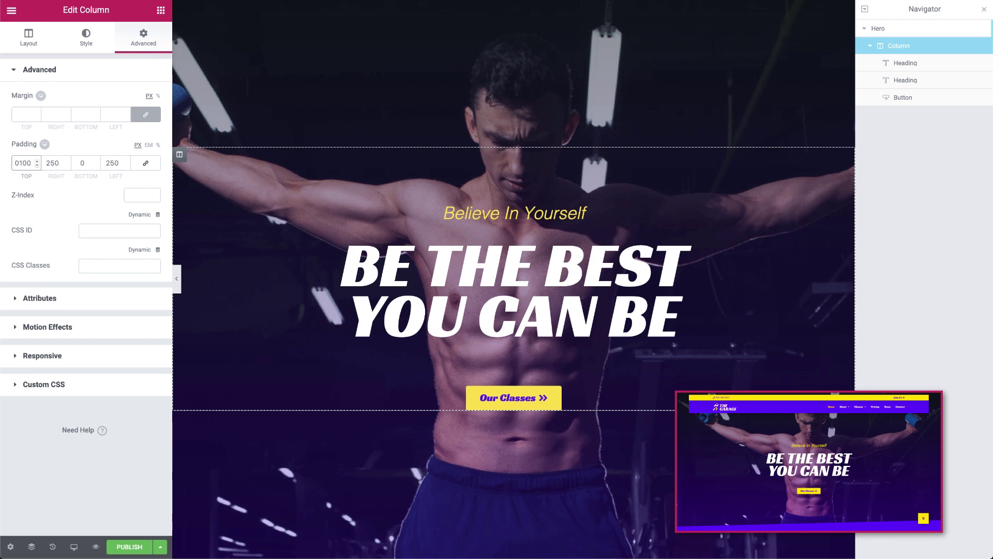
left_click(160, 547)
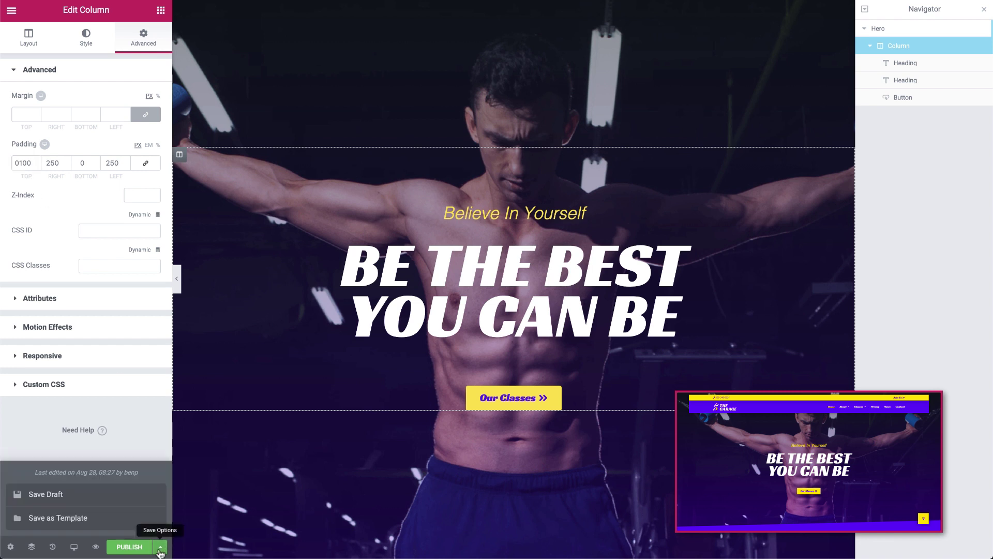
left_click(108, 503)
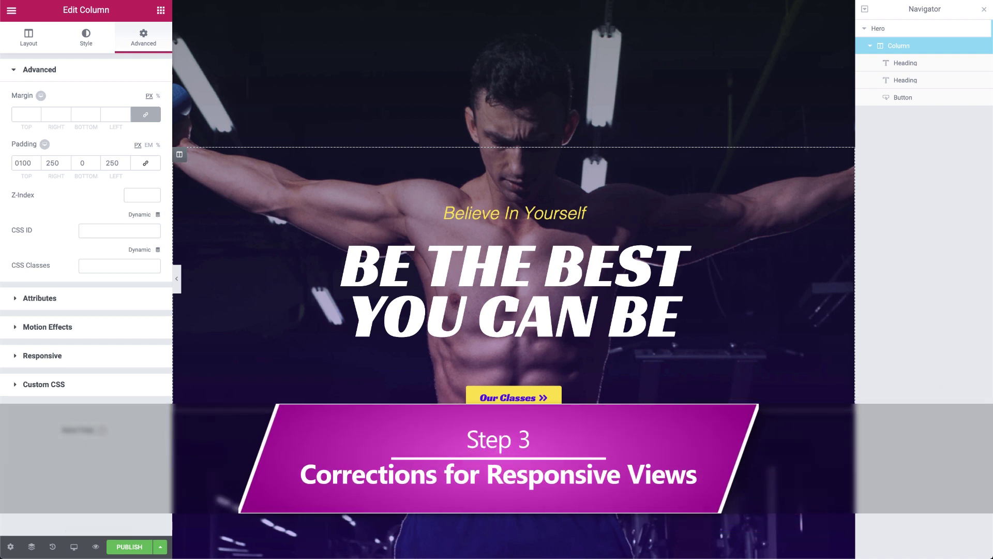
Step: In the tablet responsive view, set the Hero section's minimum height to 70 VH
left_click(74, 547)
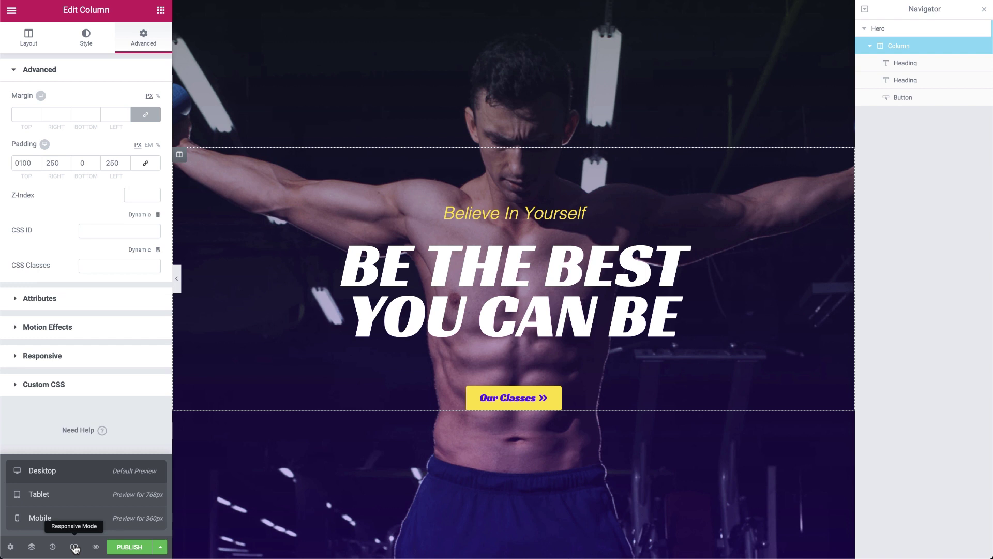
left_click(77, 496)
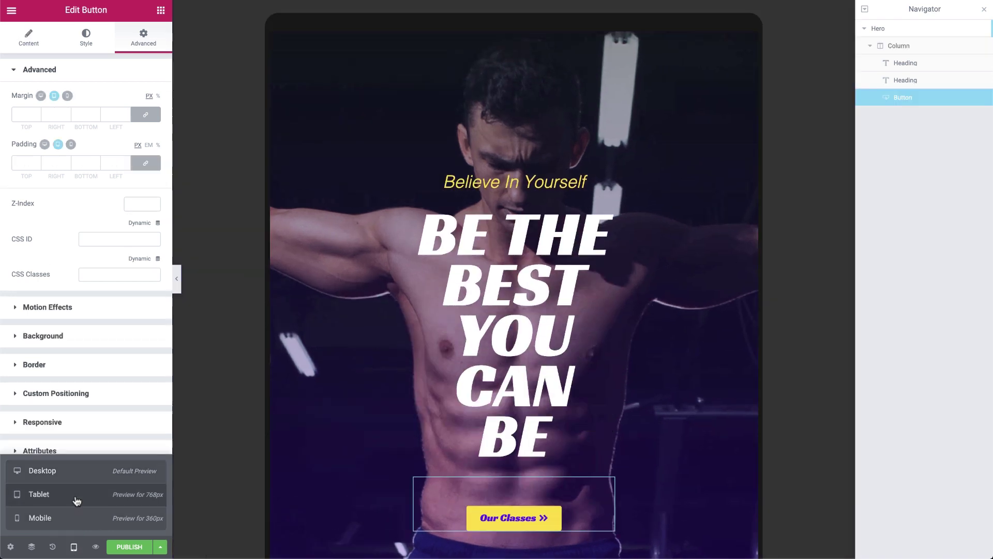
left_click(517, 49)
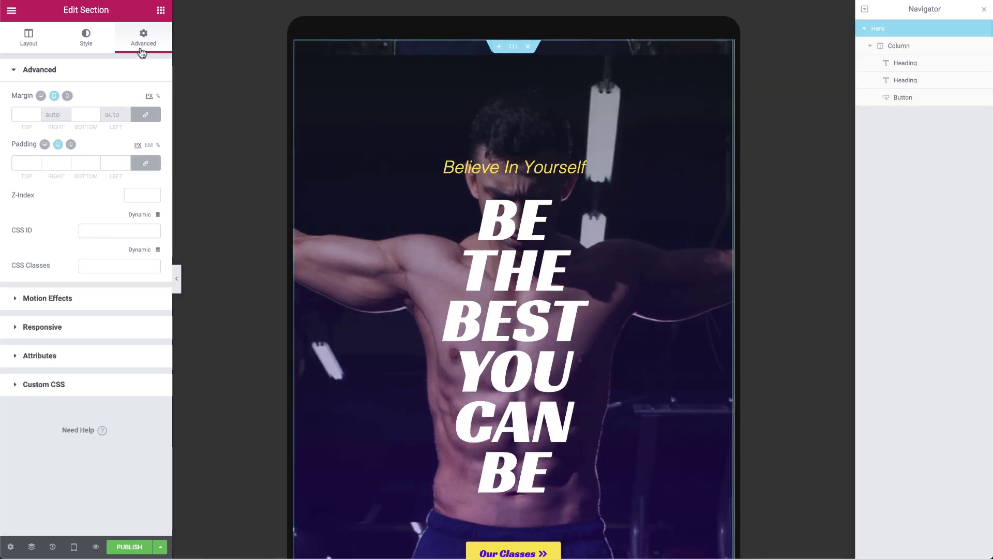
left_click(28, 40)
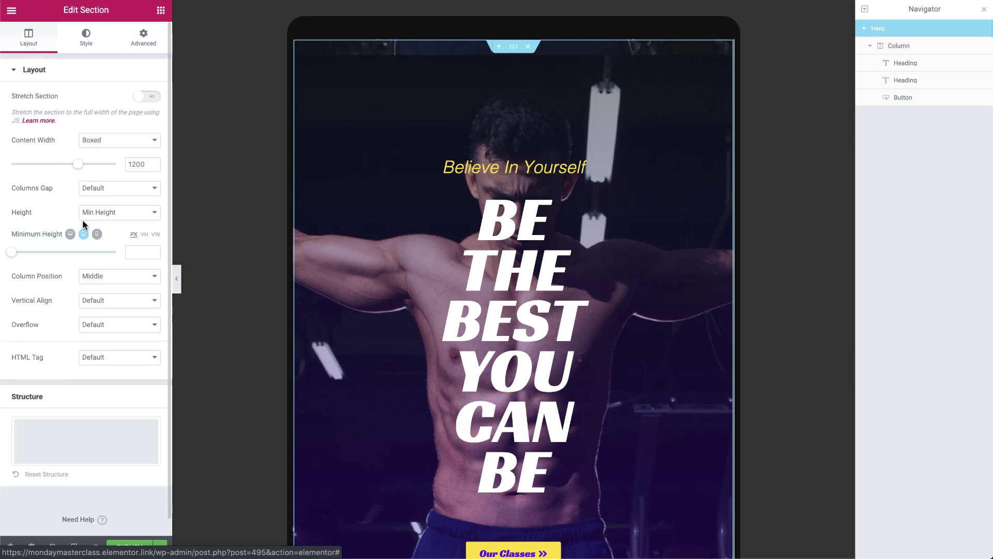
left_click(144, 236)
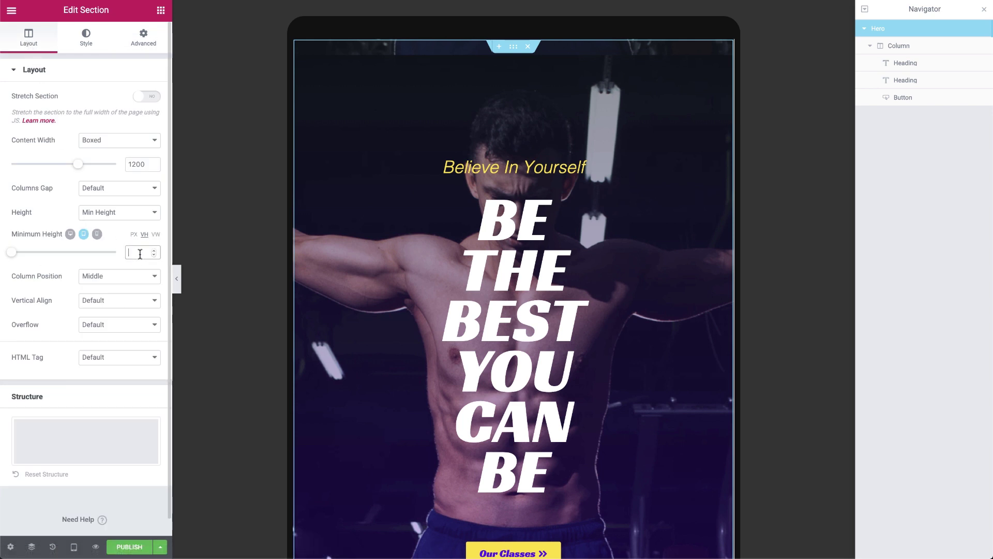
left_click(140, 254)
type("70")
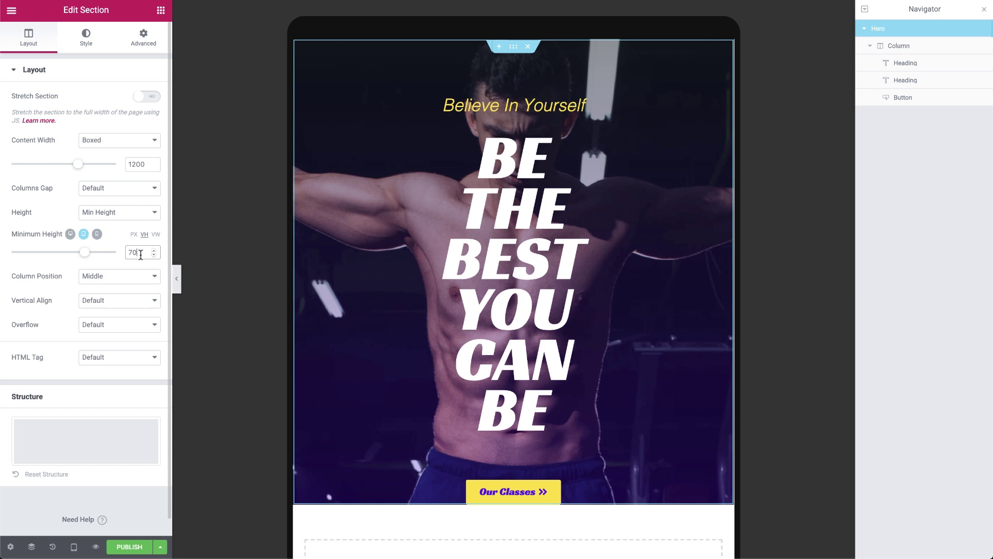
Step: Examine the Scale scrolling effect settings of the Hero section's background in the tablet view
left_click(86, 38)
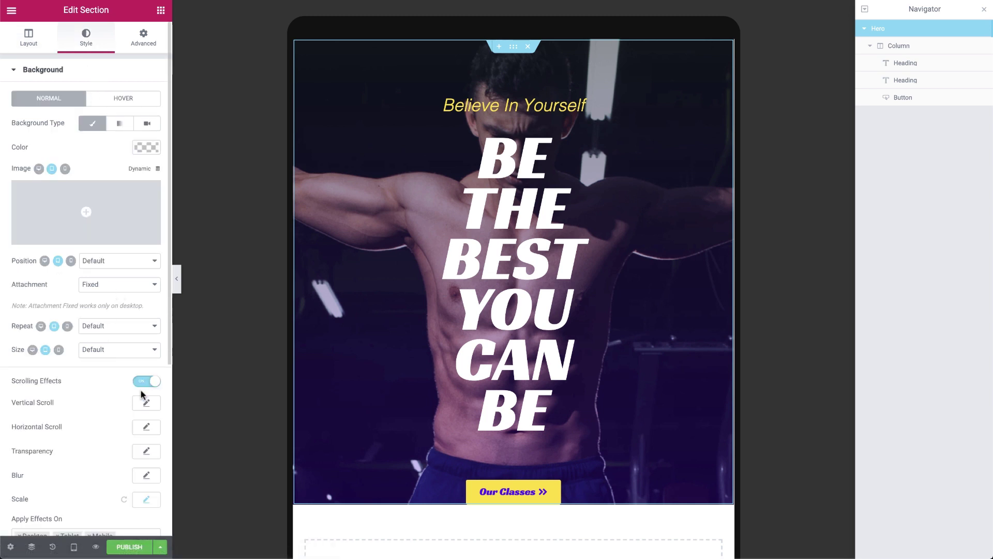
scroll(95, 419, "down", 2)
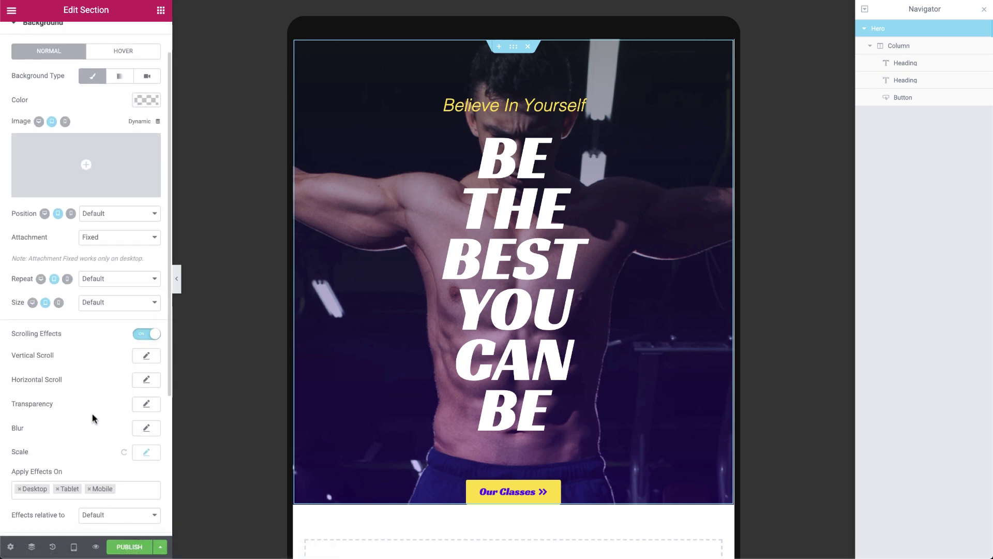
left_click(147, 453)
scroll(120, 465, "down", 1)
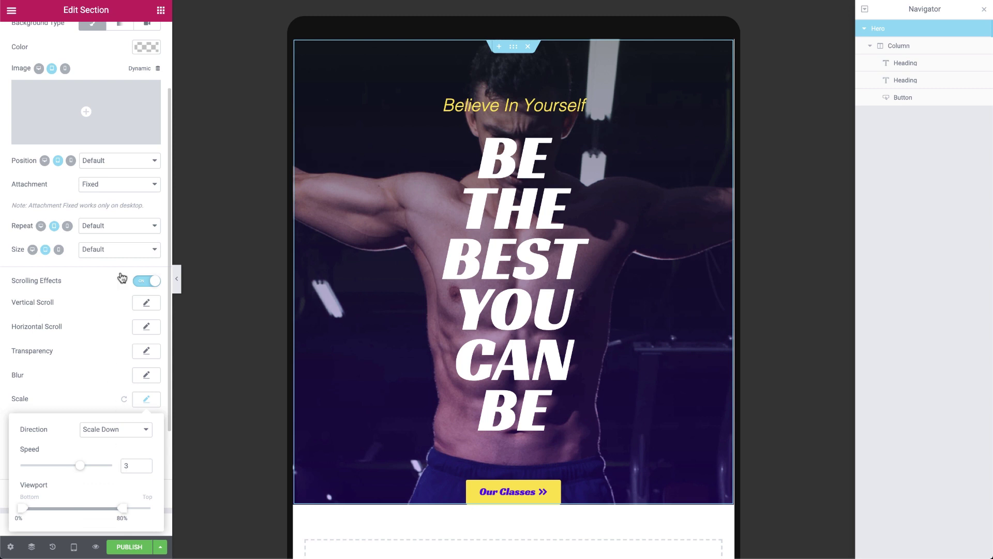
left_click(455, 207)
Step: For tablet, set the Hero column's width to 100% and its unlinked right and left padding to 15 px
left_click(300, 47)
left_click(143, 98)
type("100")
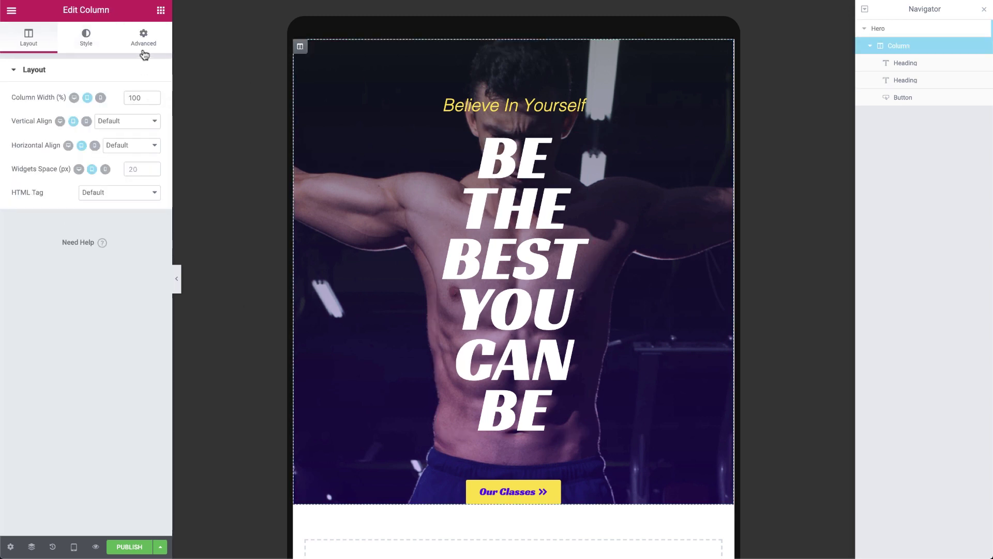
left_click(144, 41)
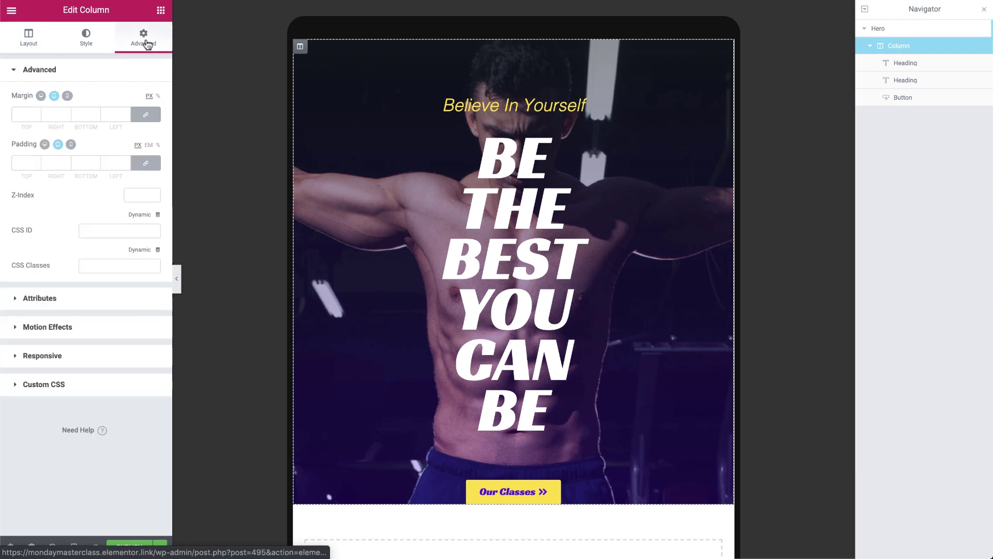
left_click(154, 165)
double_click(54, 163)
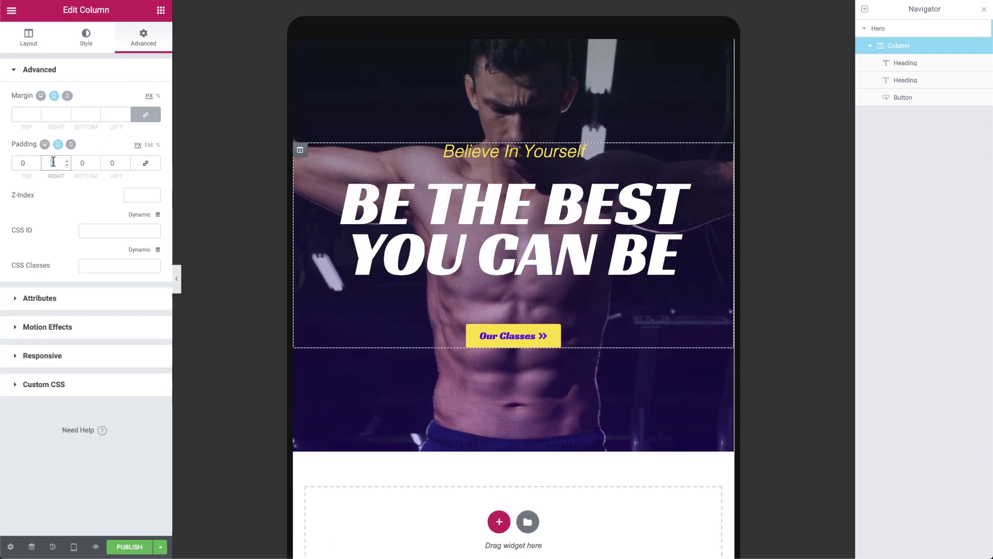
type("15")
left_click(113, 164)
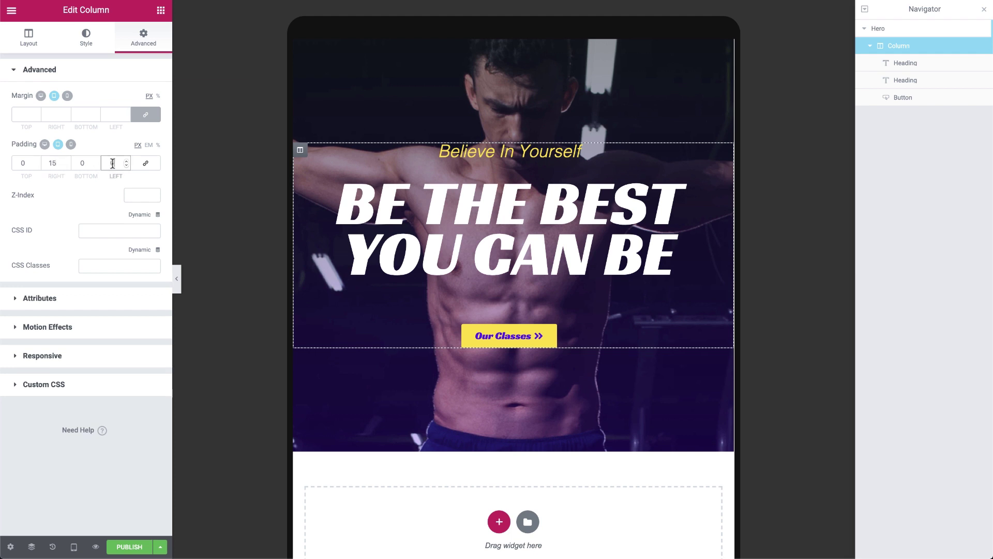
type("15")
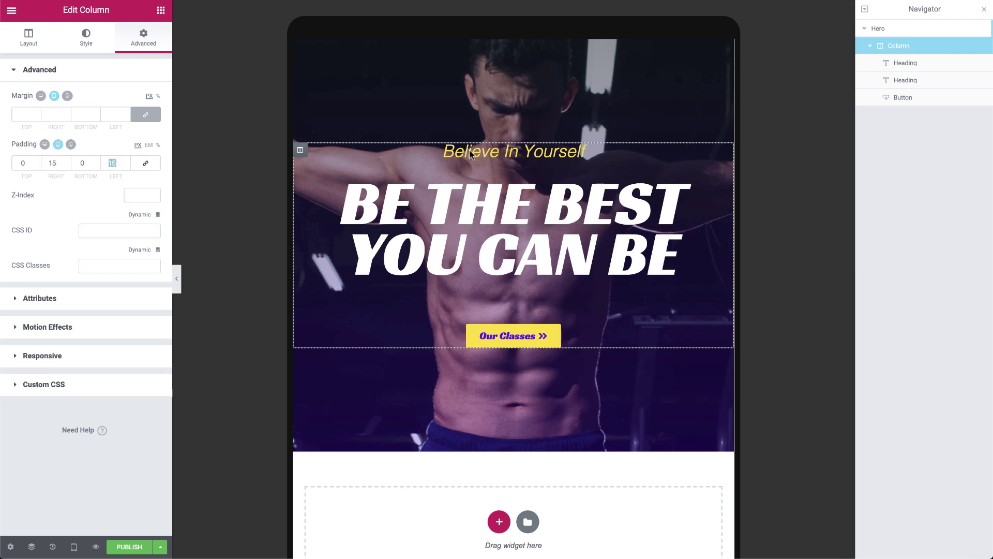
key("ctrl+a")
Step: Reduce the tablet font size of the "Believe In Yourself" heading
triple_click(470, 150)
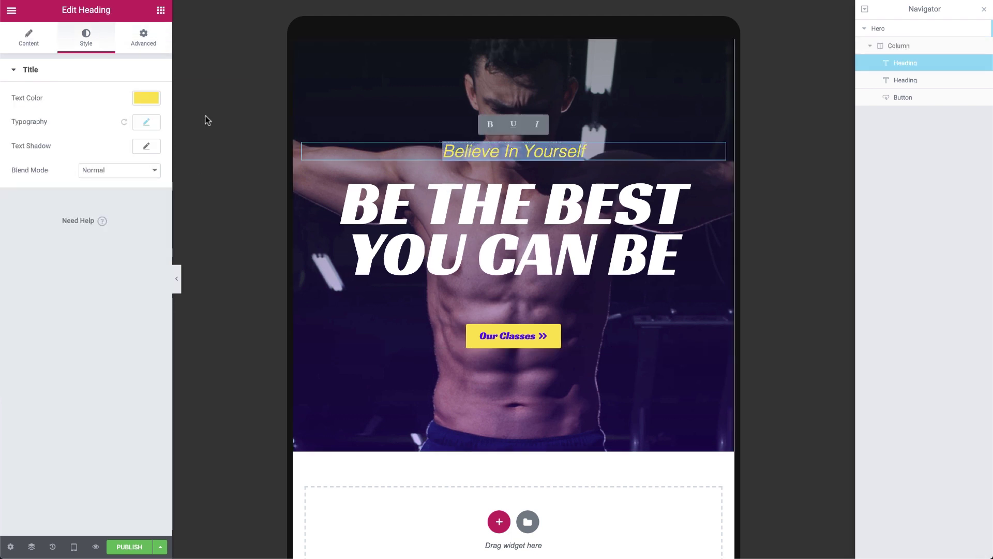
left_click(144, 124)
type("18")
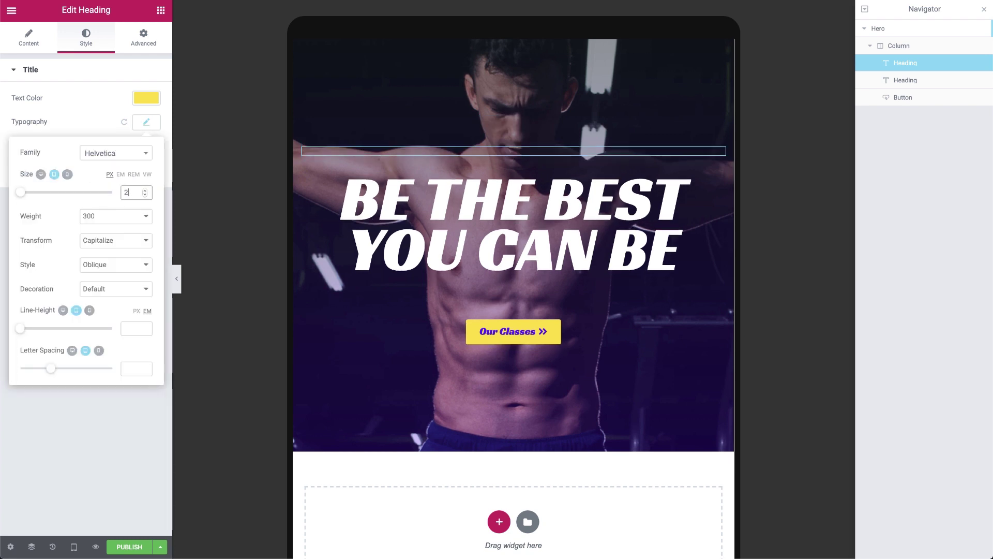
Step: Set the tablet font size of the "Be the best you can be" heading to 72 px and save the page as a draft
triple_click(380, 207)
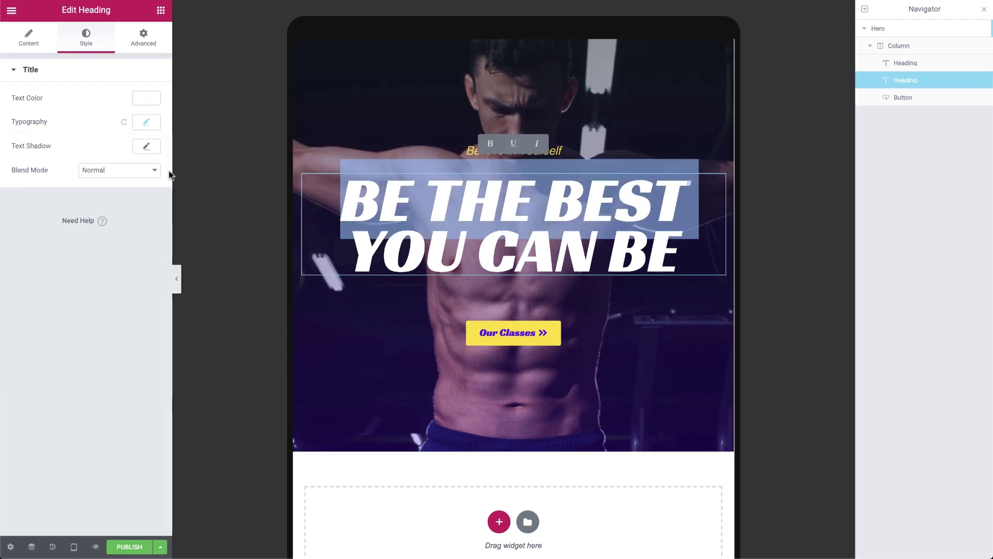
left_click(146, 123)
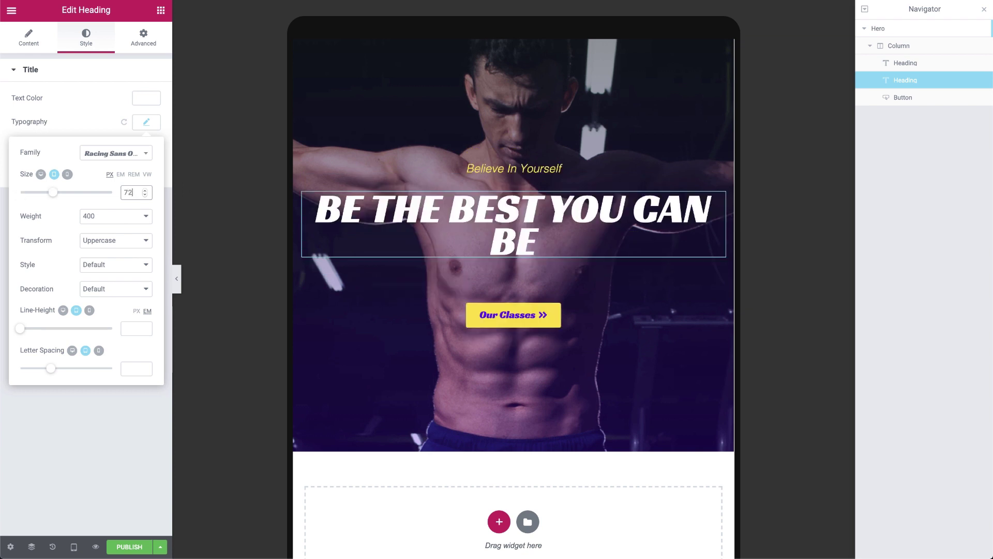
left_click(117, 432)
left_click(162, 545)
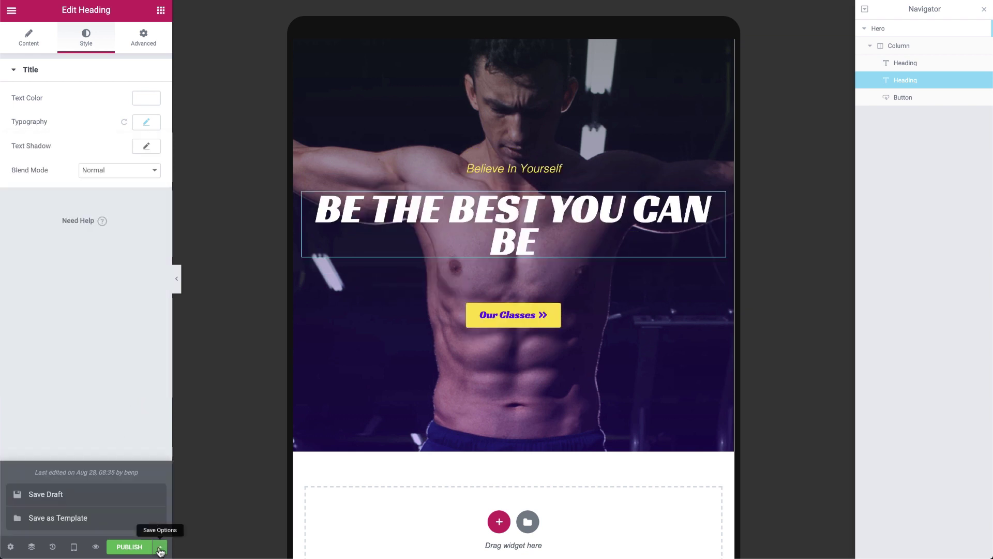
left_click(110, 498)
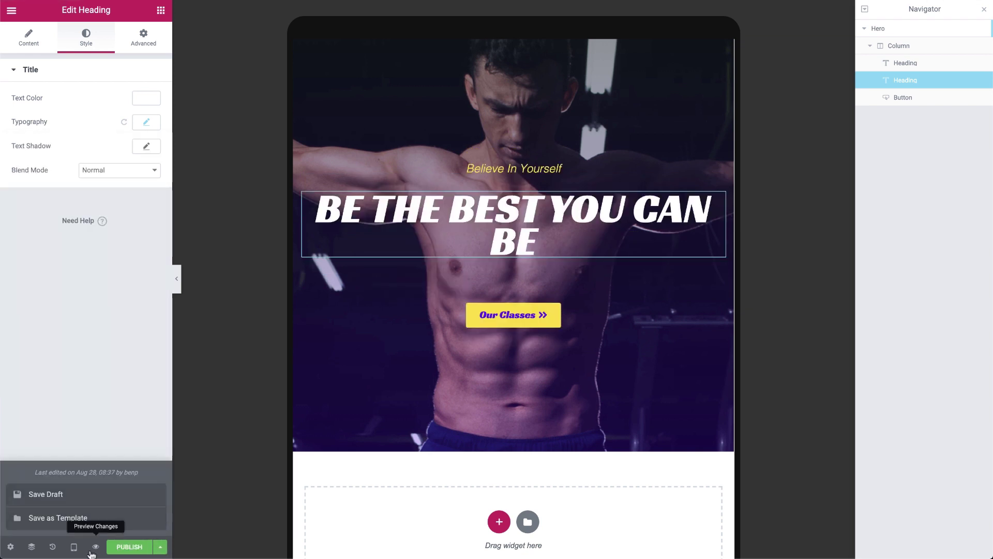
Step: Switch to the mobile responsive view and set the Hero section's unlinked top margin to -90 px
left_click(74, 547)
left_click(72, 522)
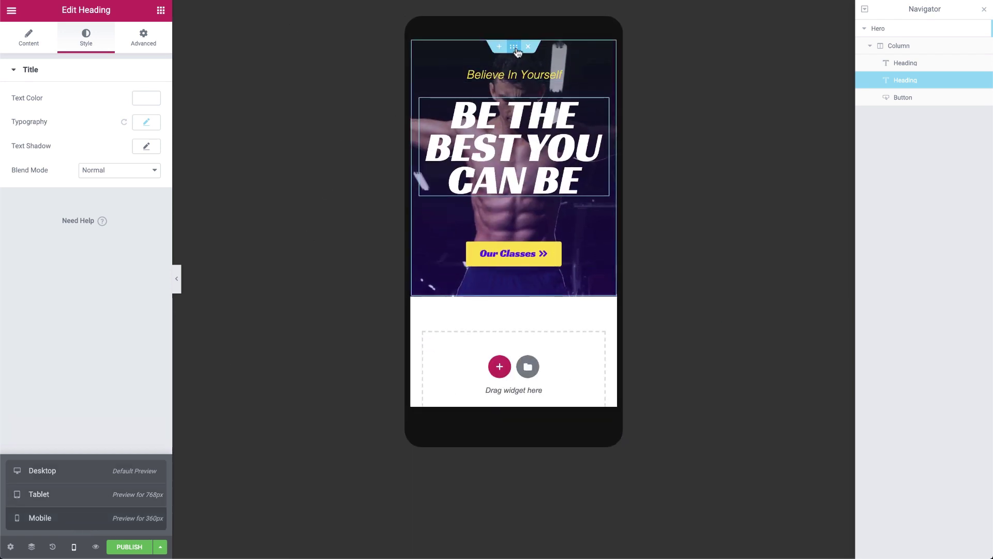
left_click(514, 47)
left_click(146, 114)
left_click(25, 114)
type("-90")
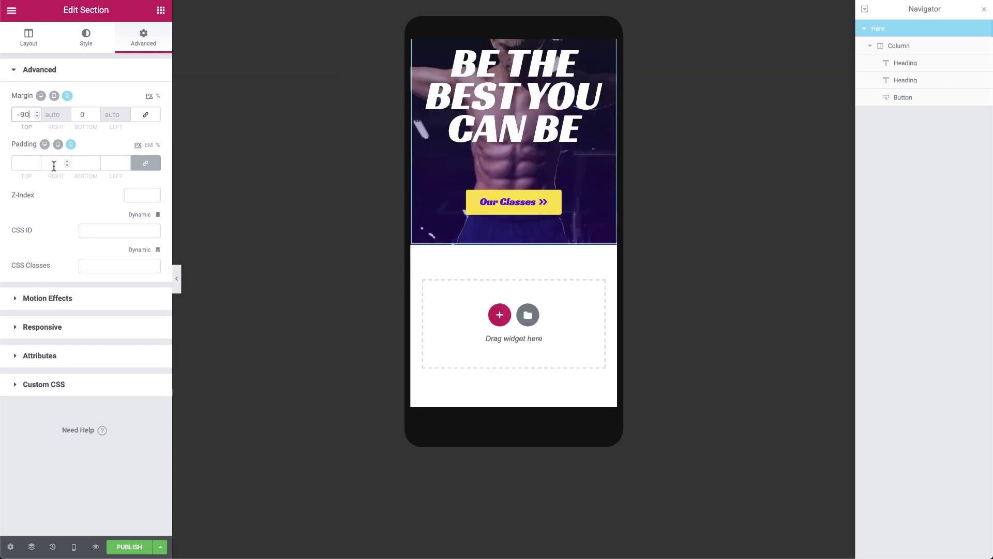
Step: Unlink the Hero section's mobile padding and set it to 25 px top and bottom
left_click(146, 163)
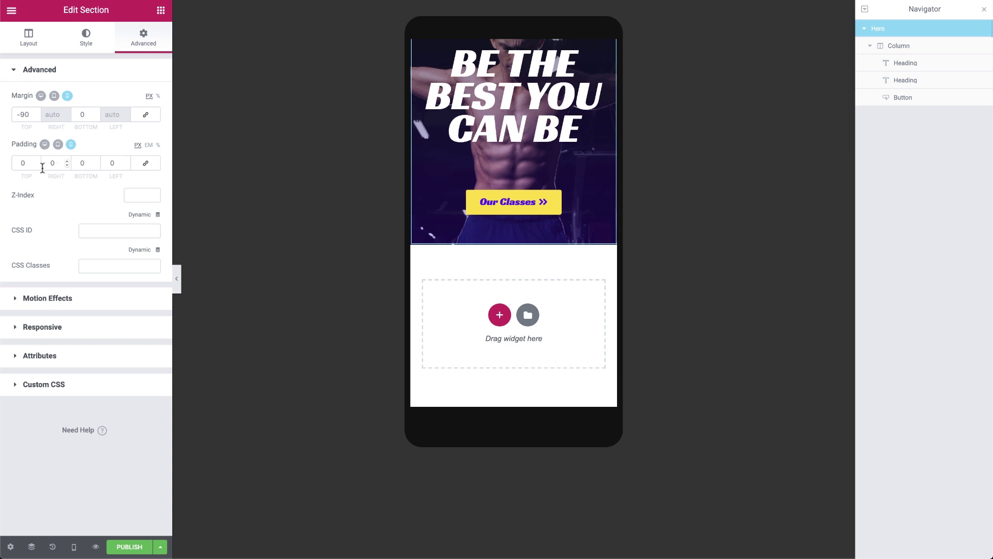
left_click(26, 165)
type("25")
left_click(85, 163)
type("25")
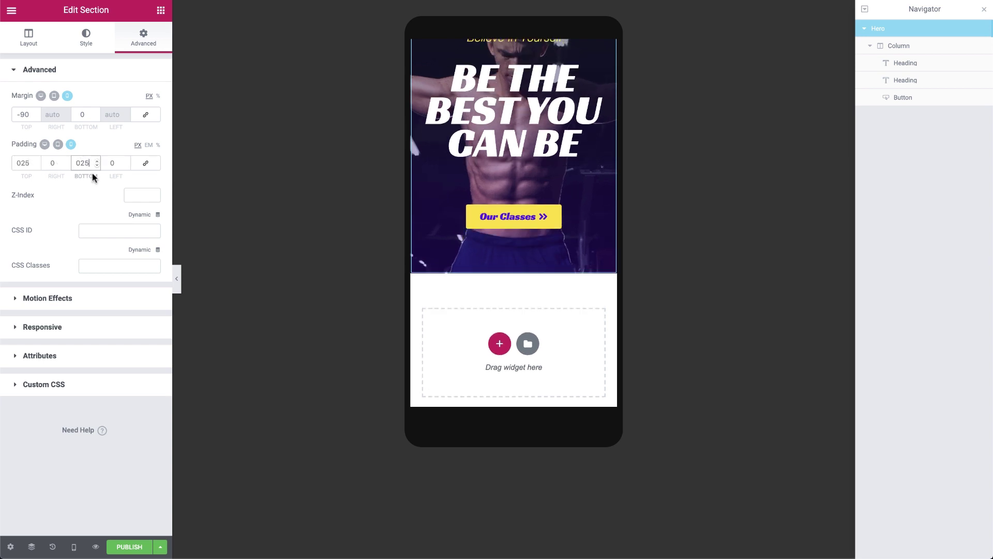
Step: Set the Hero column's linked mobile padding to 5 px on all sides
left_click(417, 41)
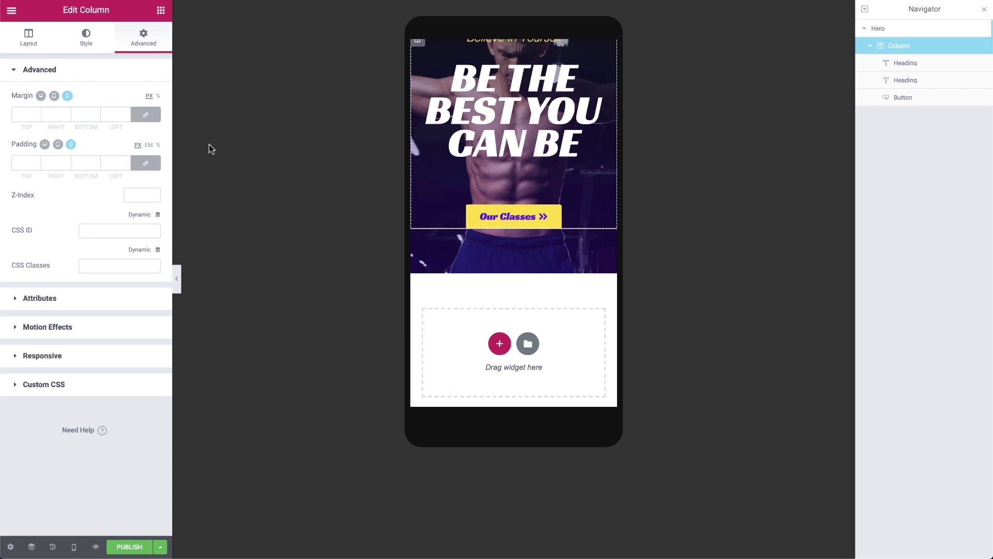
left_click(115, 163)
type("5")
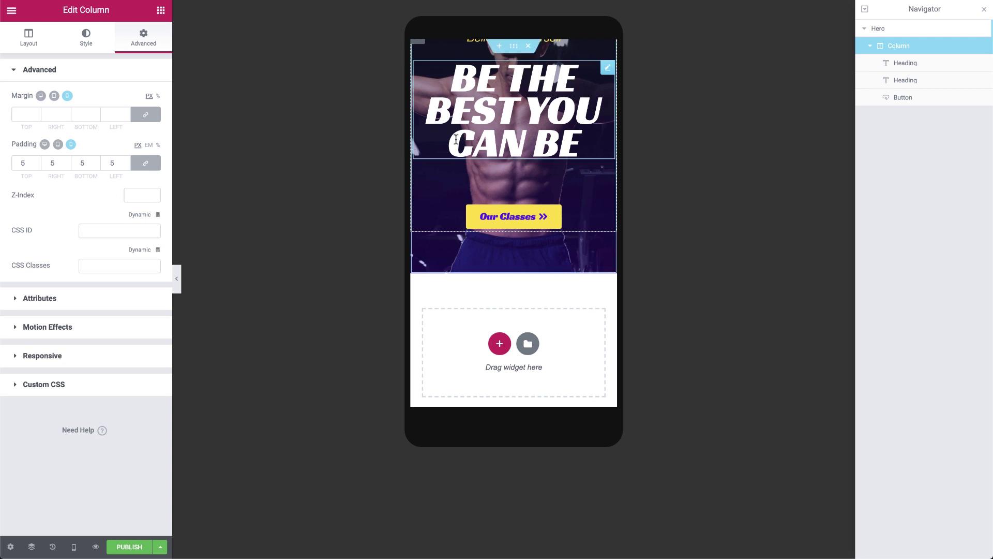
Step: Set the mobile font size of the "Be the best you can be" heading to 58 px
left_click(456, 138)
left_click(147, 127)
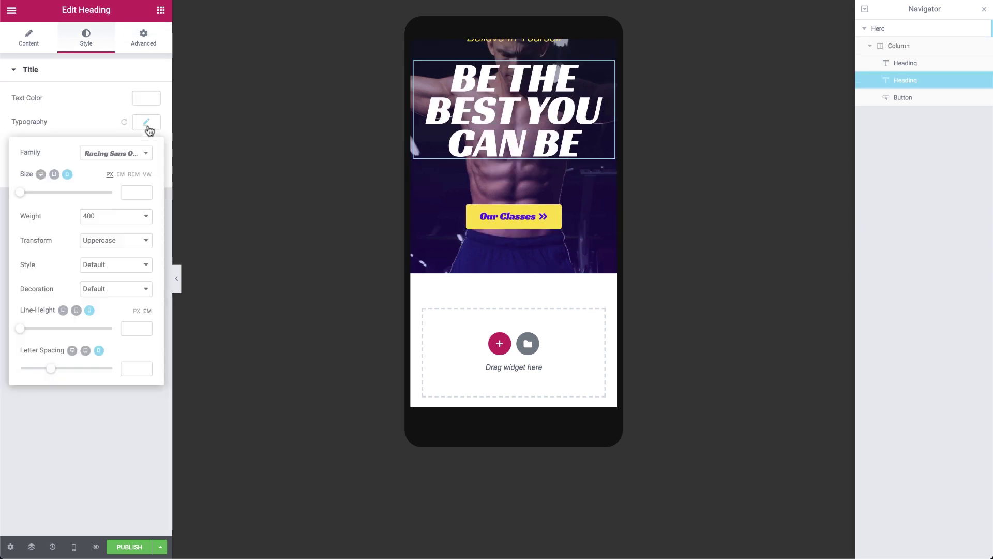
left_click(125, 193)
type("55")
key("BackSpace")
type("8")
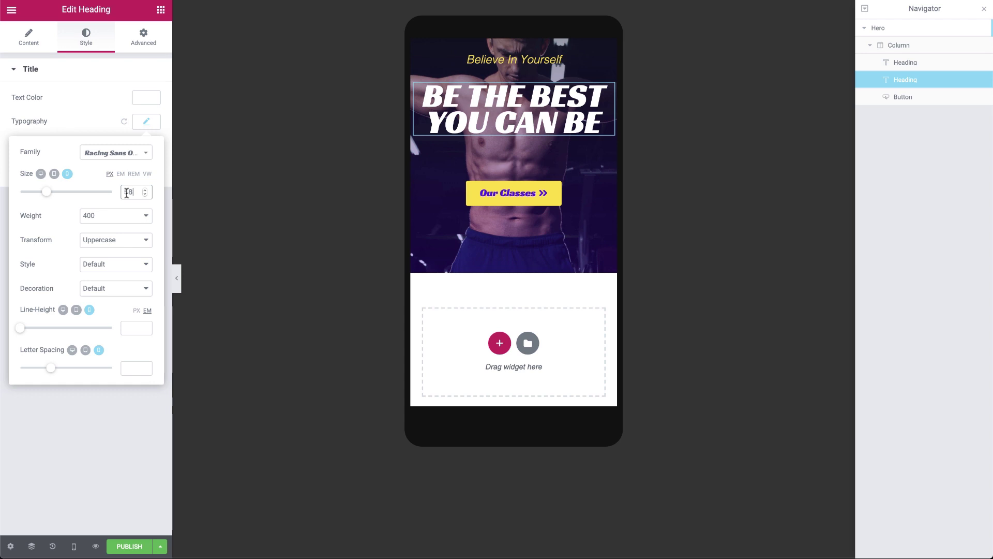
Step: Set the "Our Classes" button's linked mobile padding to 0 px on all sides
left_click(507, 197)
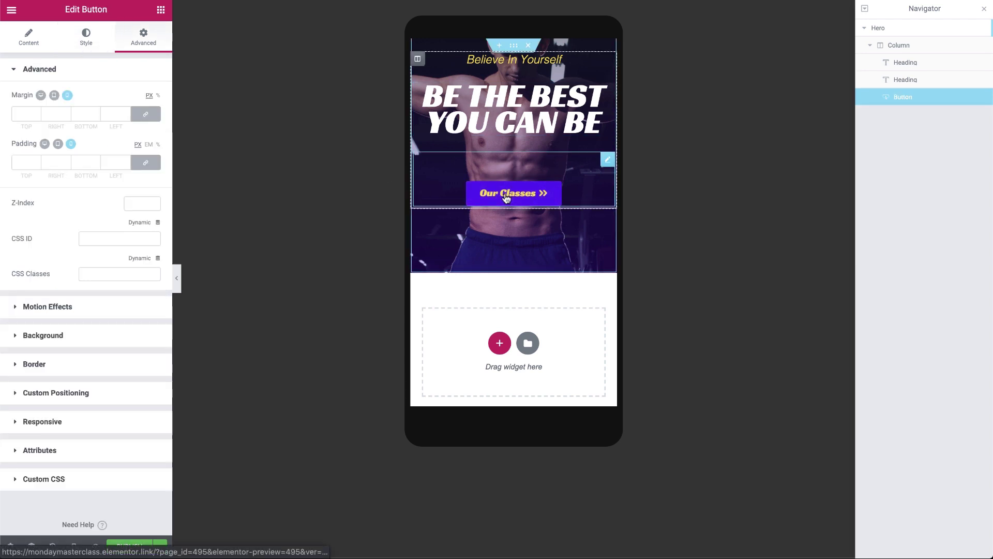
left_click(110, 164)
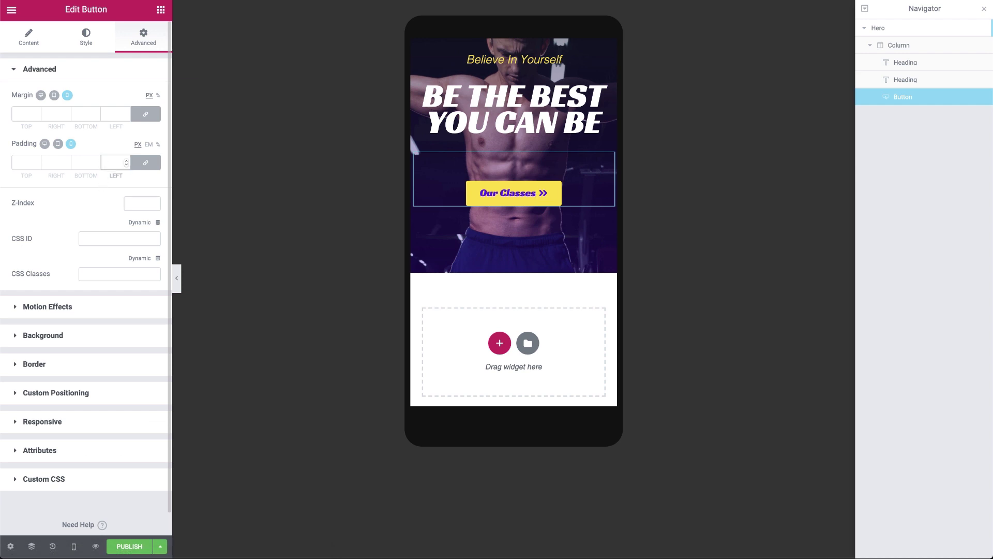
type("0")
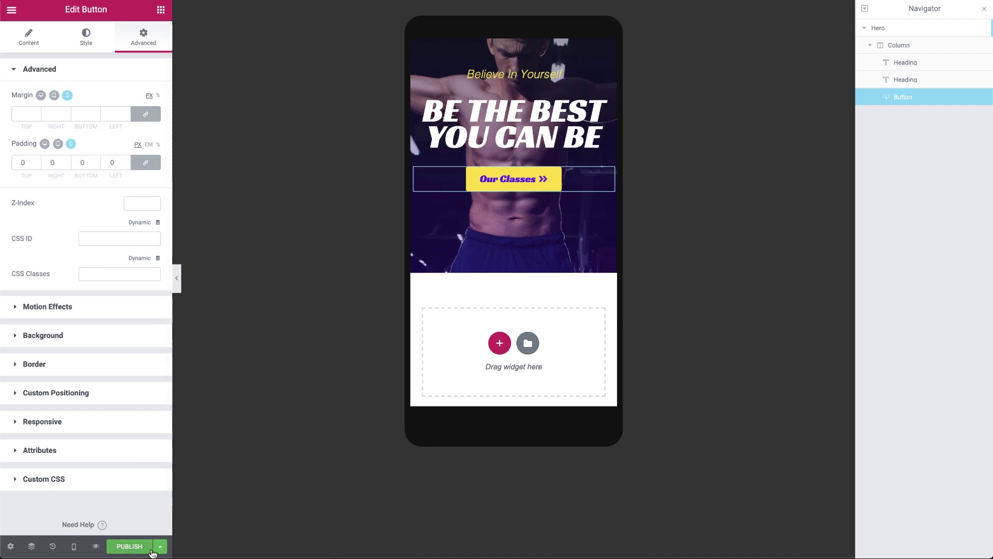
Step: Save the page as a draft and return to the desktop view
left_click(160, 546)
left_click(90, 498)
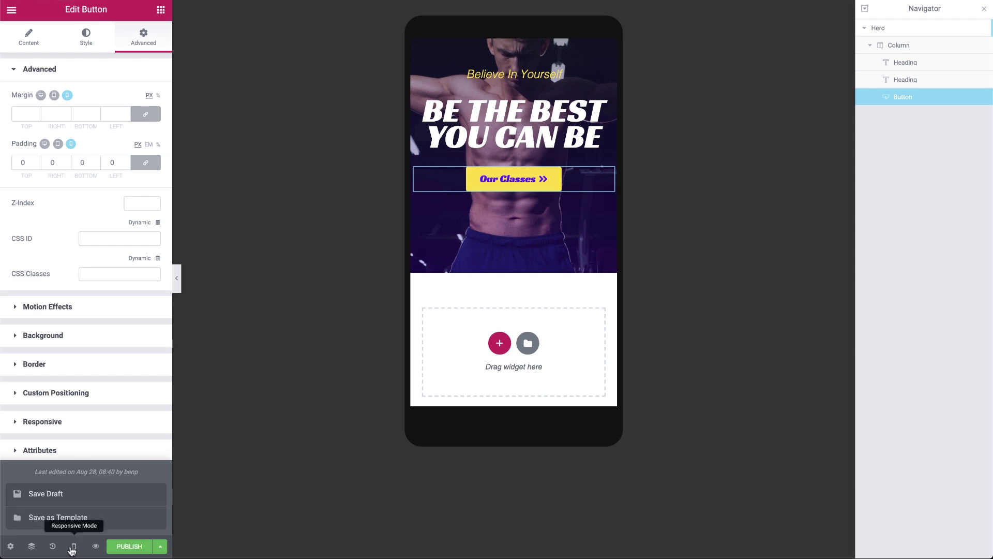
left_click(74, 547)
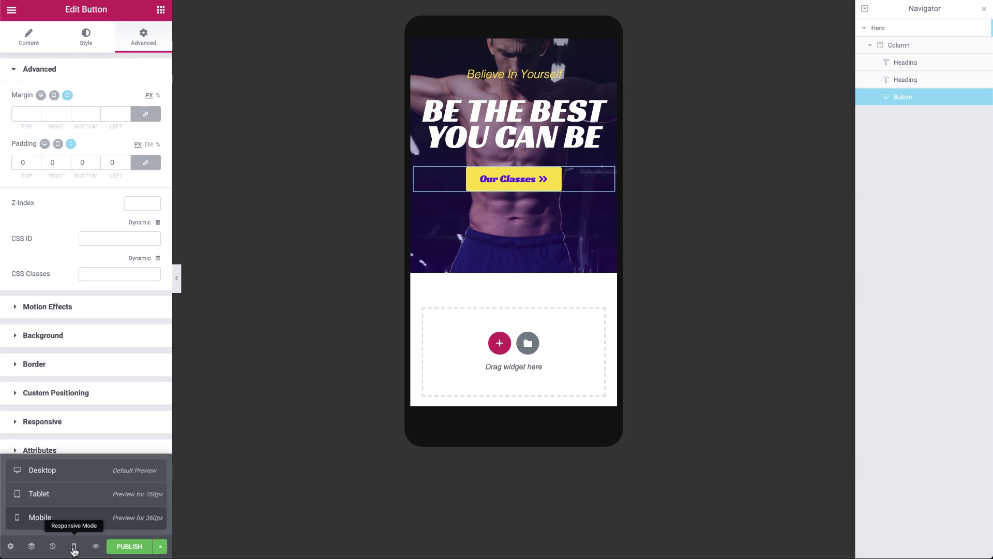
left_click(73, 469)
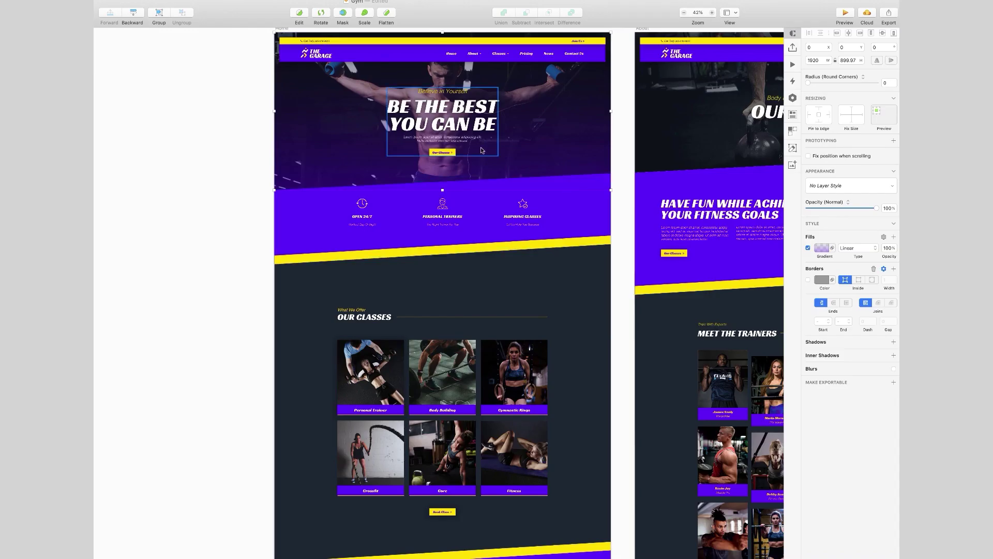
Step: Switch to the Sketch gym design and examine the home page's Hero heading, icon features and the sections below them
left_click(465, 126)
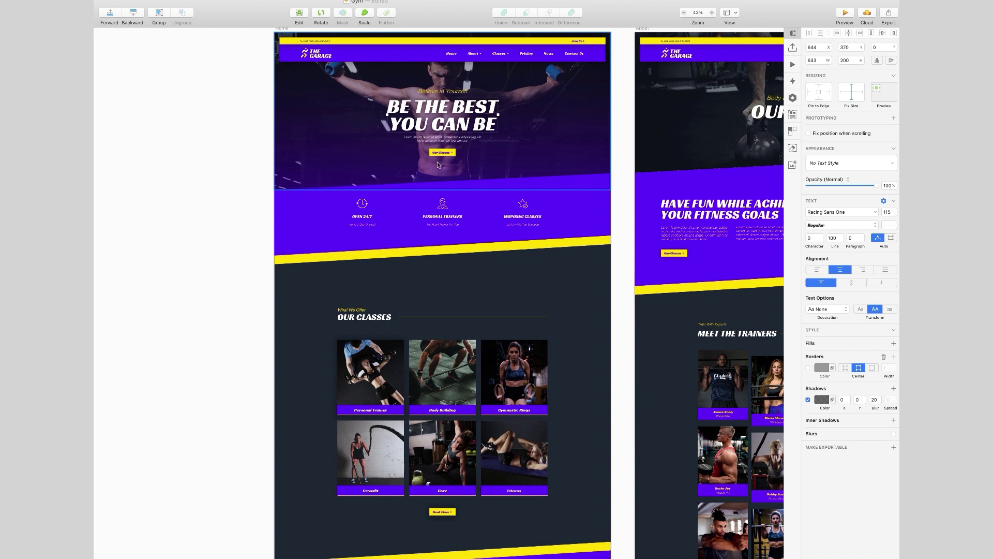
key("alt")
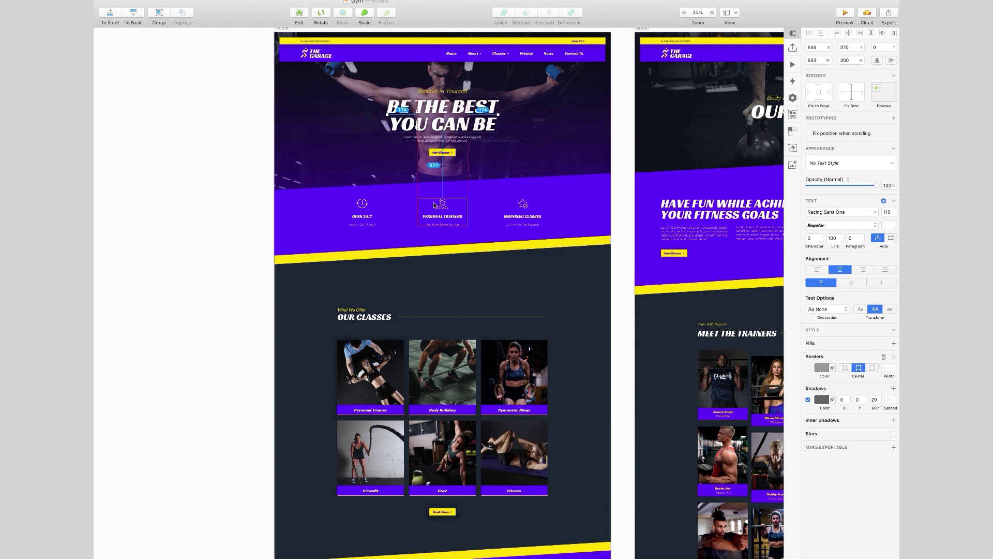
left_click(384, 218)
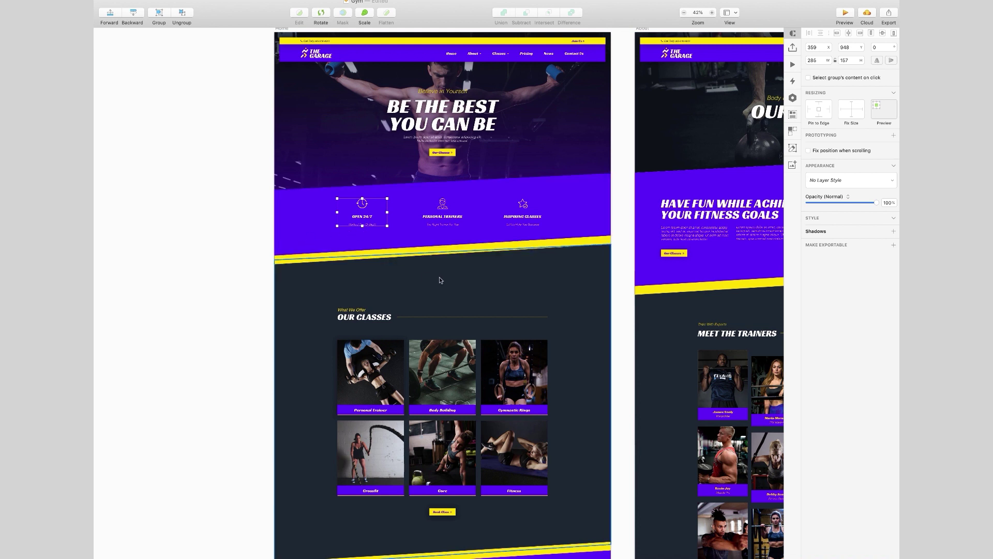
scroll(443, 276, "down", 2)
scroll(442, 278, "down", 10)
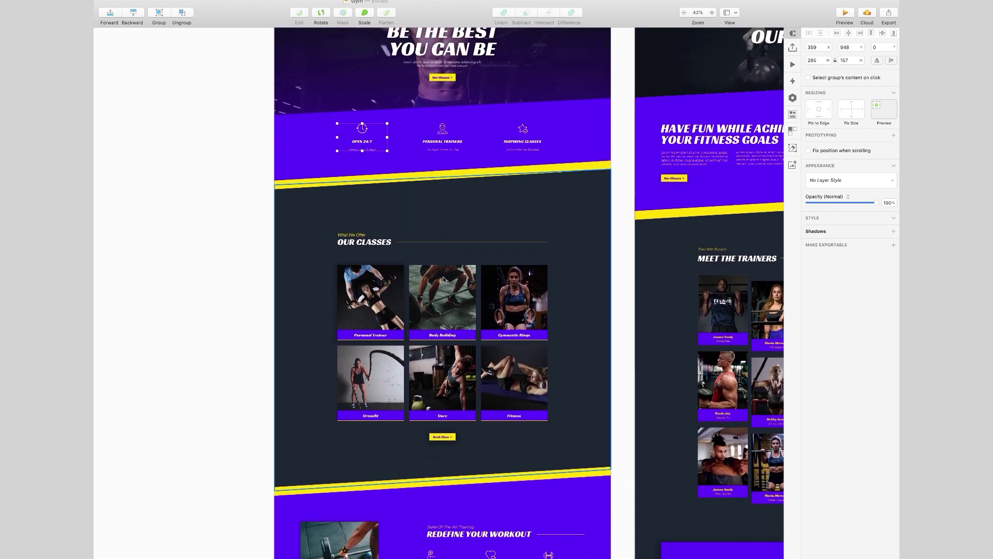
scroll(443, 277, "down", 9)
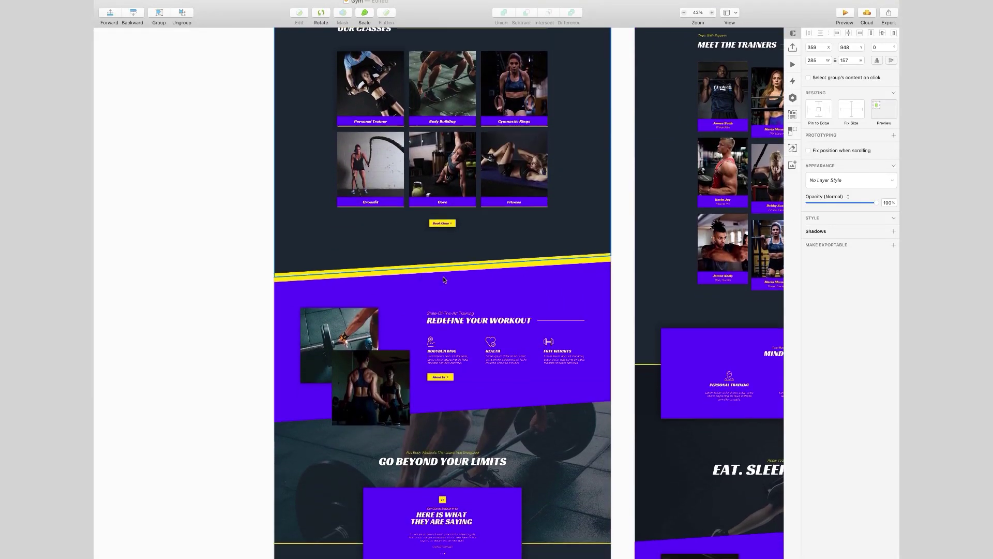
scroll(443, 280, "down", 8)
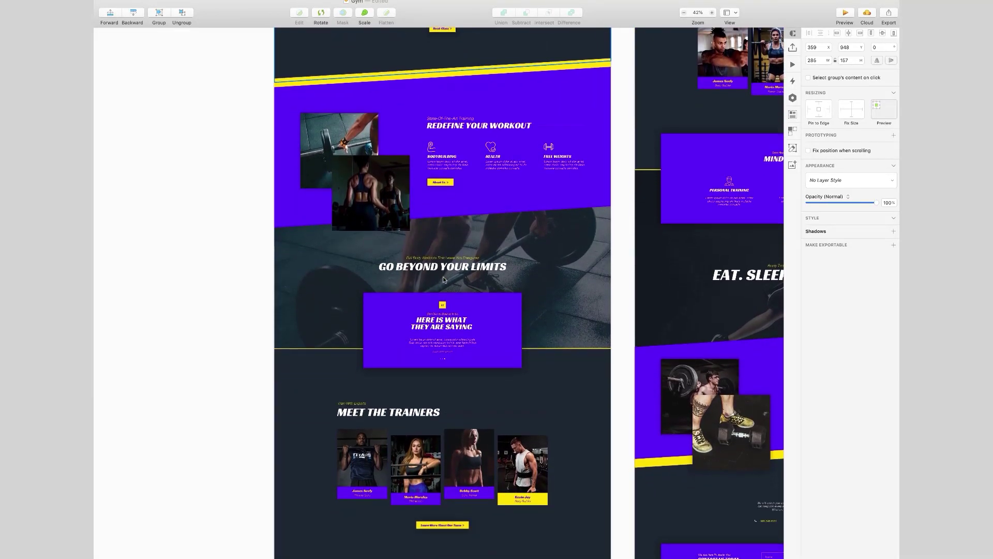
scroll(443, 278, "down", 5)
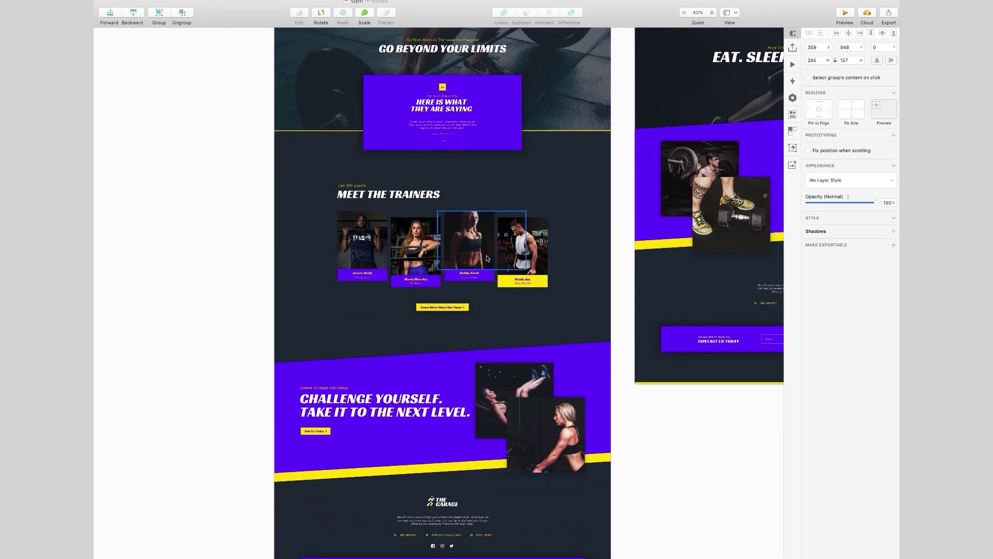
Step: Examine the rest of the Home design and compare it with the About, Trainer and Our Classes page layouts
scroll(487, 258, "down", 5)
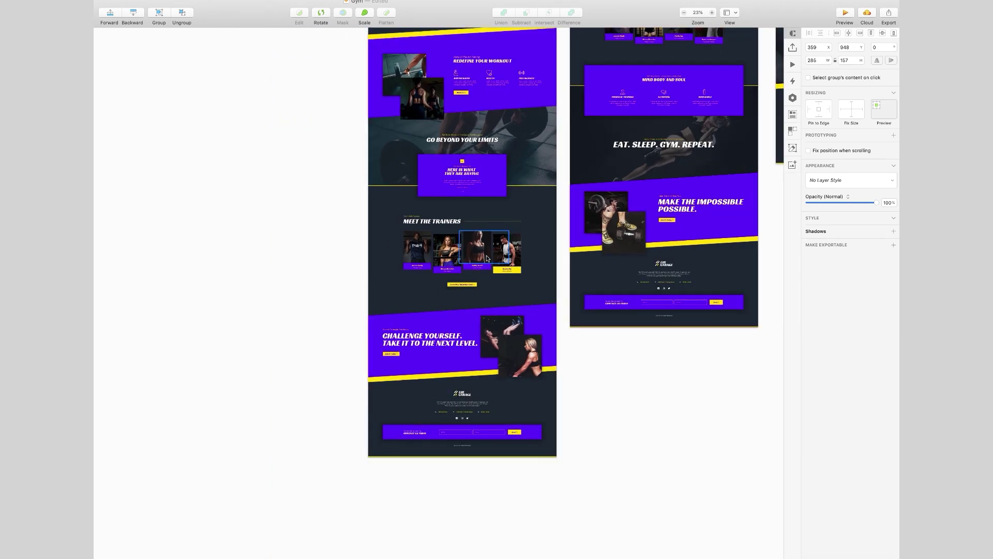
left_click_drag(328, 195, 178, 398)
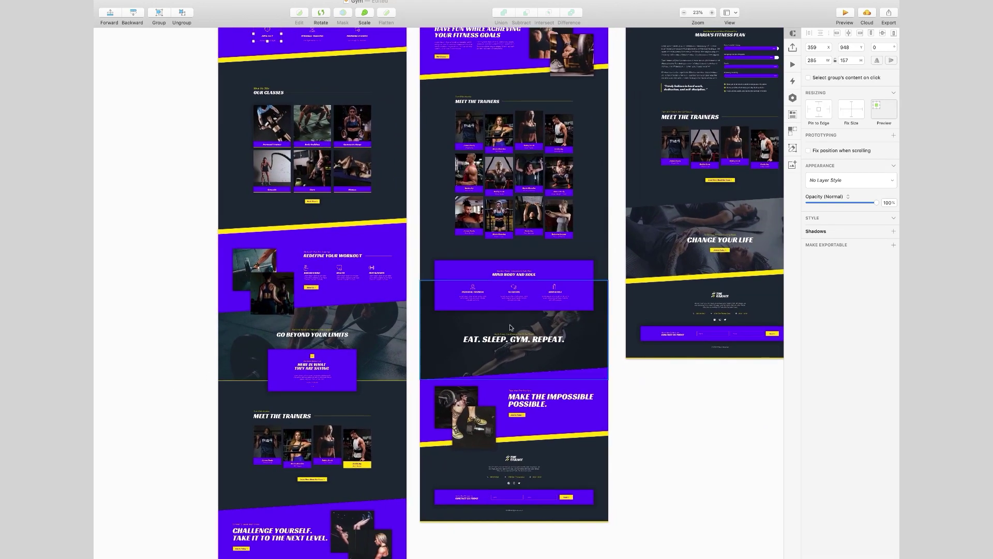
left_click_drag(622, 342, 536, 420)
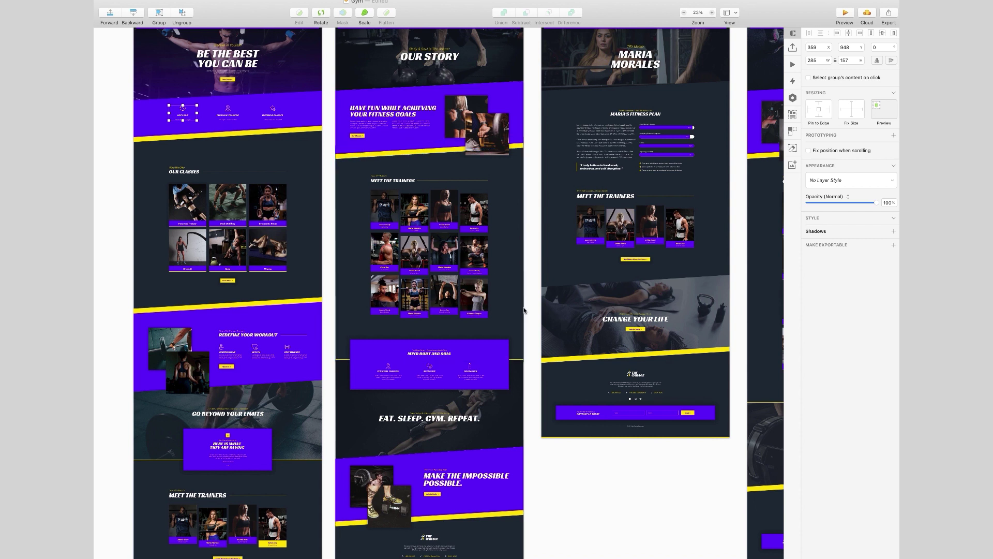
scroll(547, 343, "down", 3)
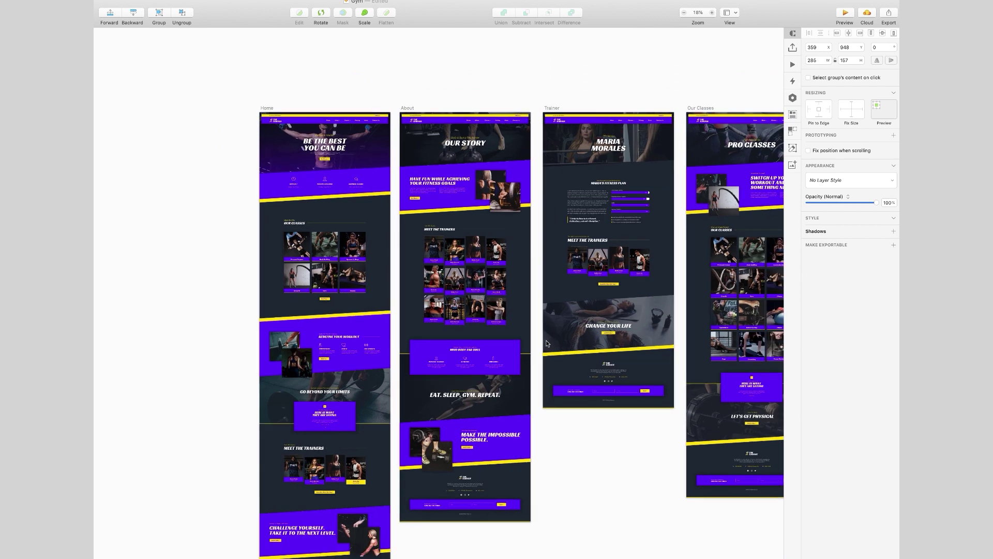
scroll(621, 441, "down", 2)
left_click_drag(621, 442, 462, 394)
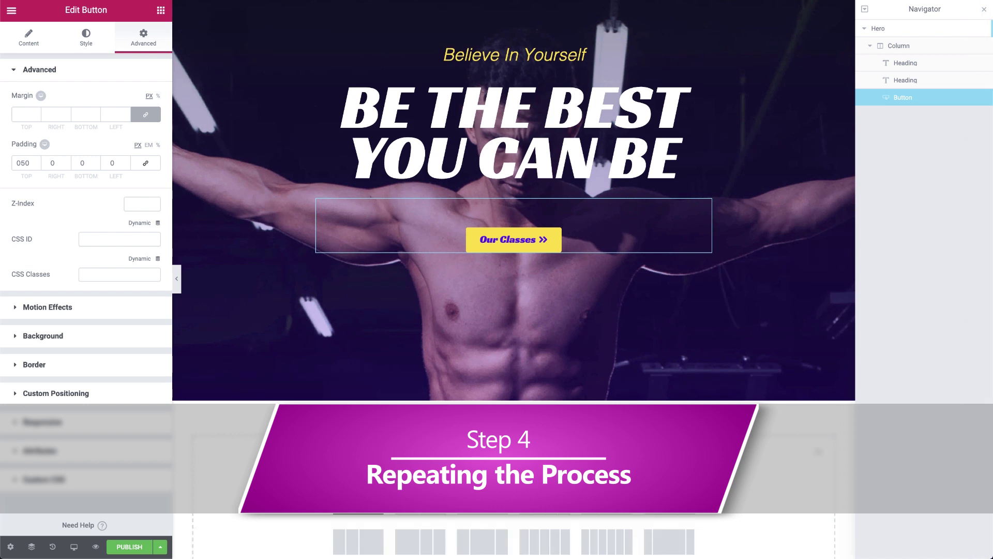
Step: Add a single-column section below the Hero with Full Width content and No Gap between columns
left_click(359, 542)
left_click(116, 141)
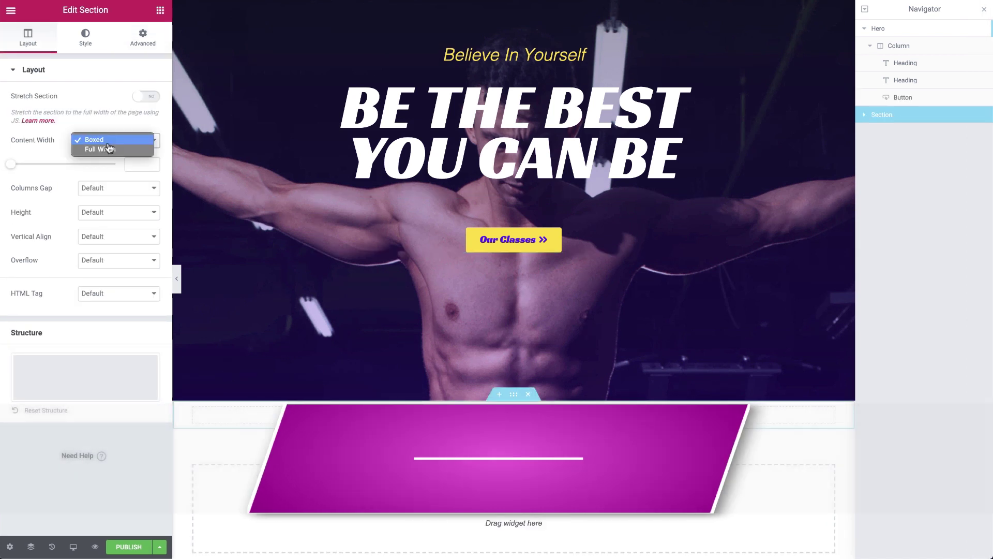
left_click(111, 153)
left_click(115, 164)
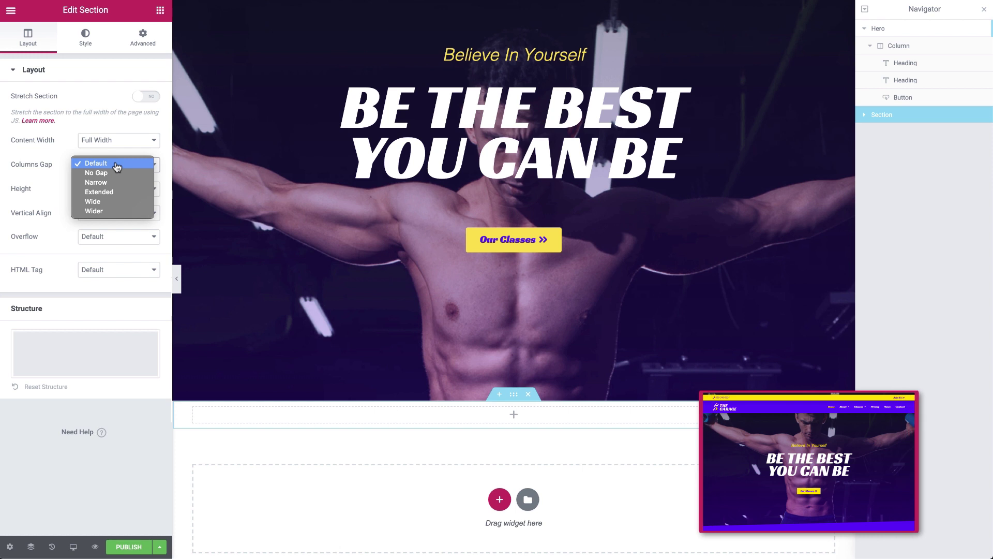
left_click(116, 174)
Step: Give the new section a minimum height of 90 px and a Top column position
left_click(115, 188)
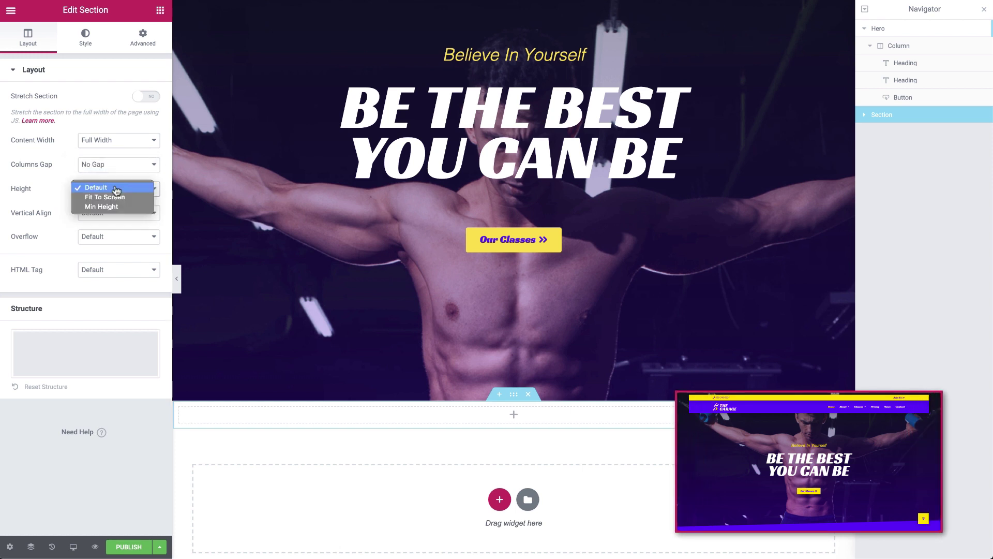
left_click(117, 207)
double_click(135, 228)
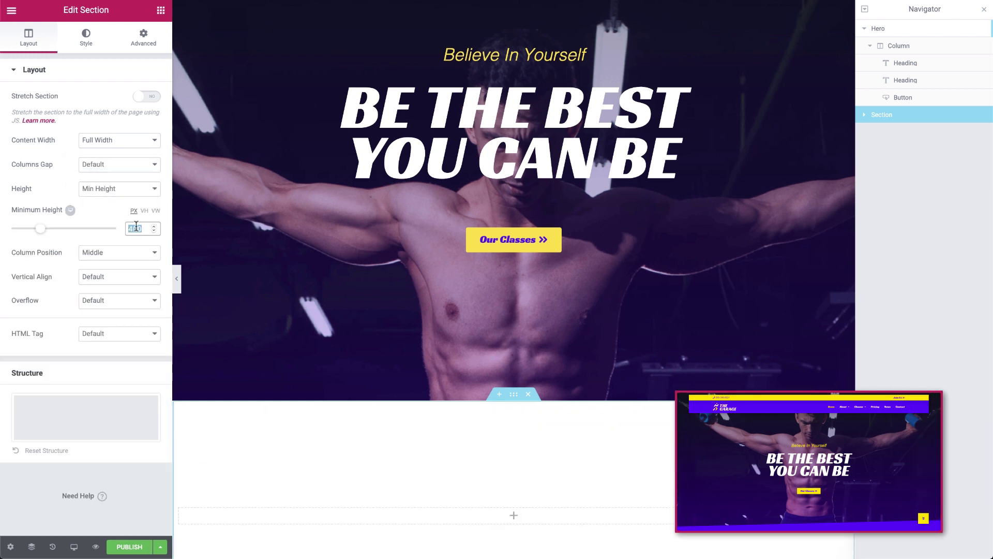
type("100")
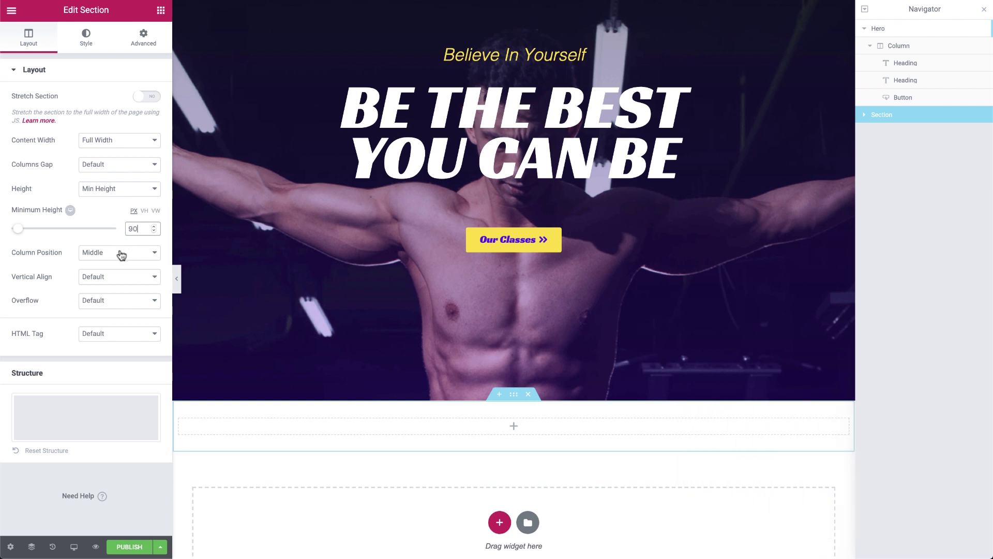
left_click(121, 252)
left_click(118, 242)
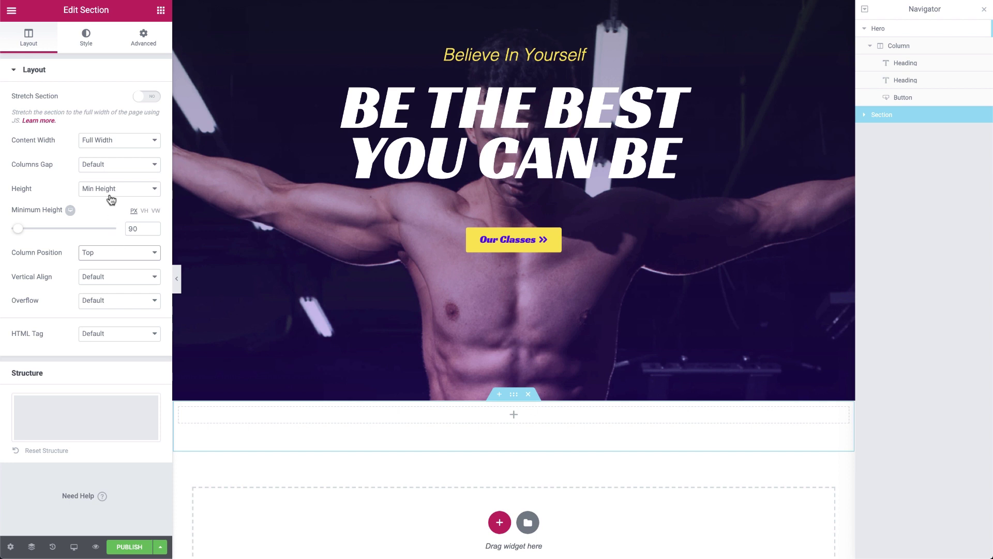
Step: Add a Tilt shape divider to the bottom of the new section and color it with the brand's blue-violet swatch
left_click(80, 47)
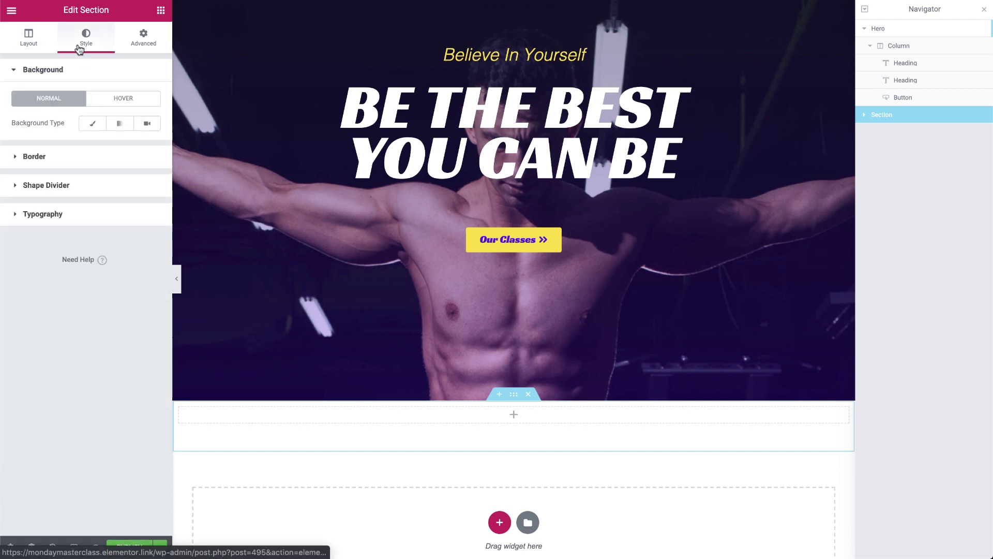
left_click(92, 185)
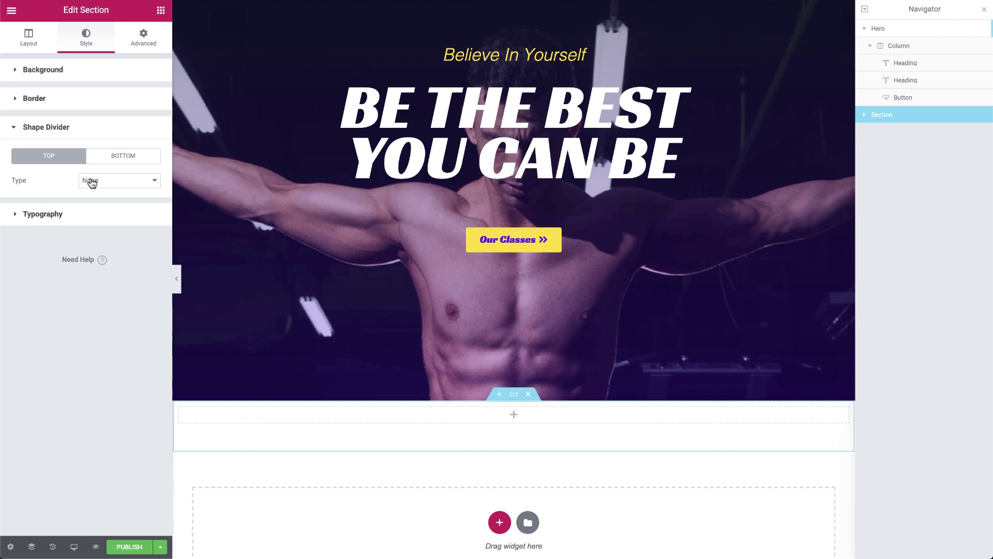
left_click(127, 154)
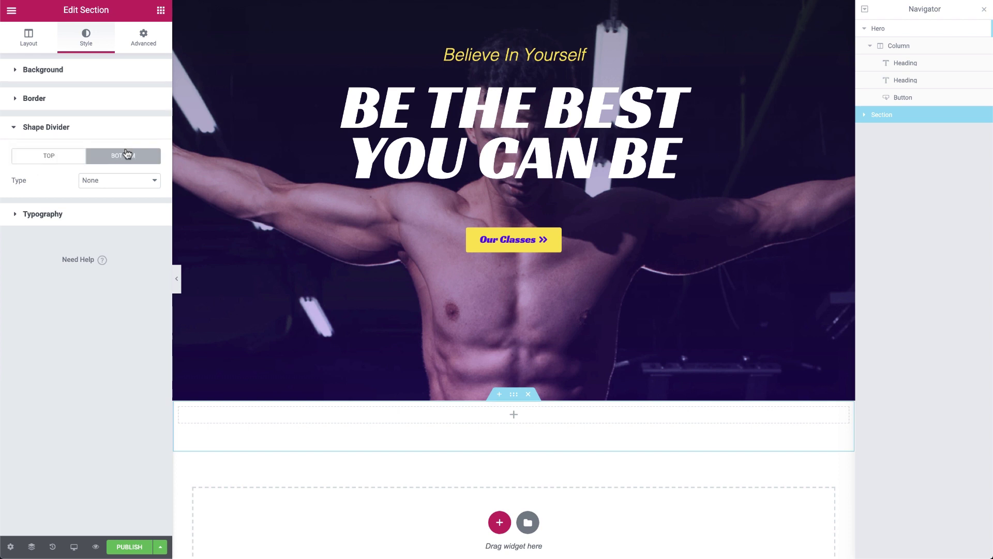
left_click(126, 181)
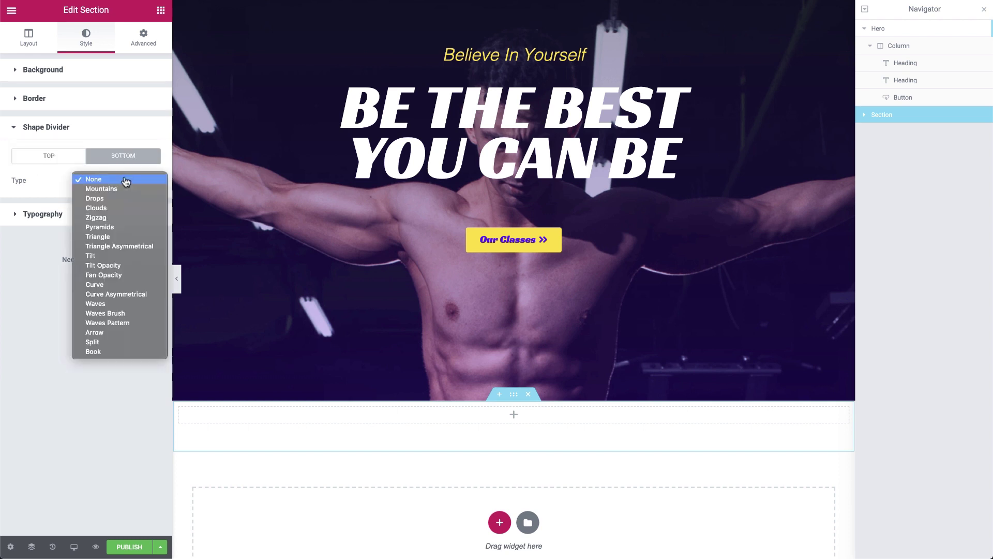
left_click(122, 256)
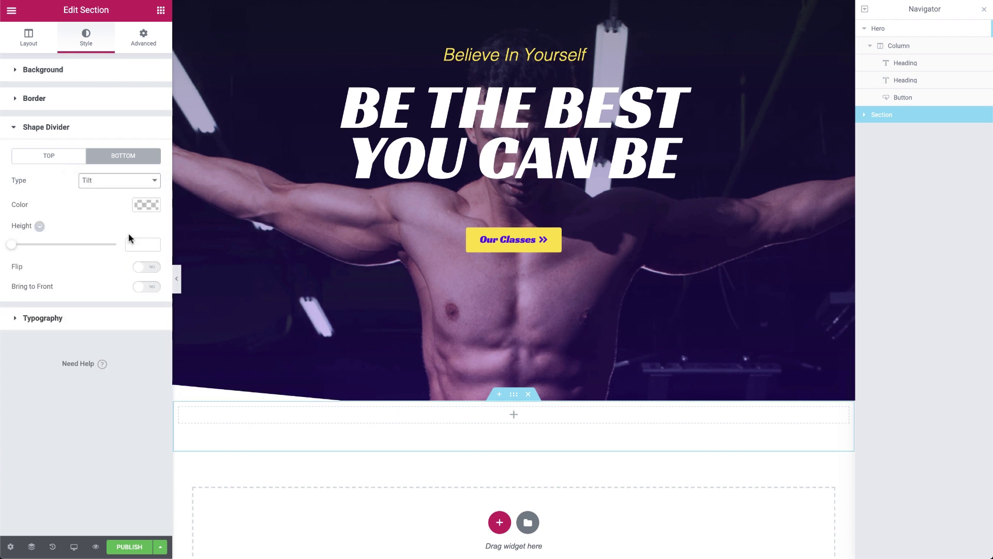
left_click(146, 204)
left_click(49, 339)
left_click(47, 371)
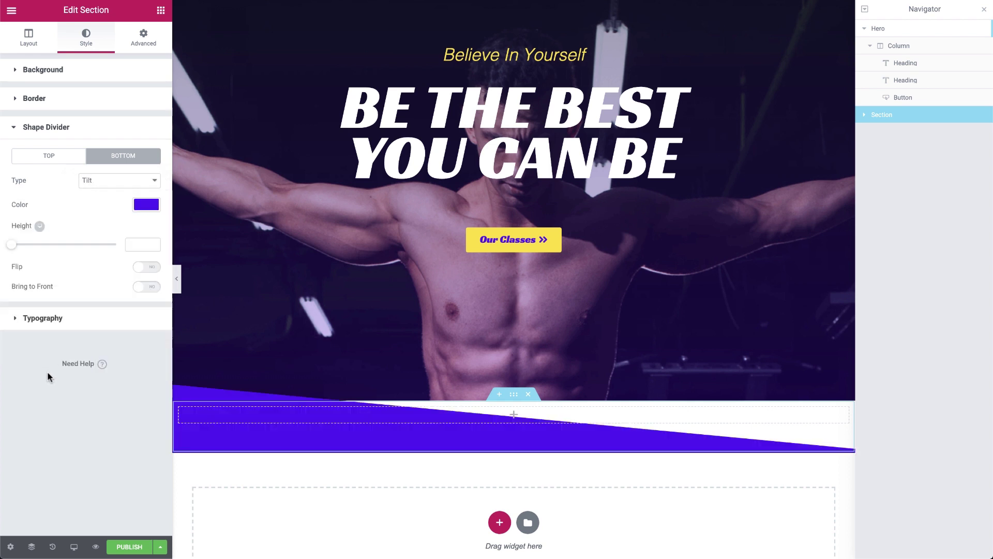
Step: Set the bottom shape divider's height to 50 and flip it
left_click(141, 246)
type("50")
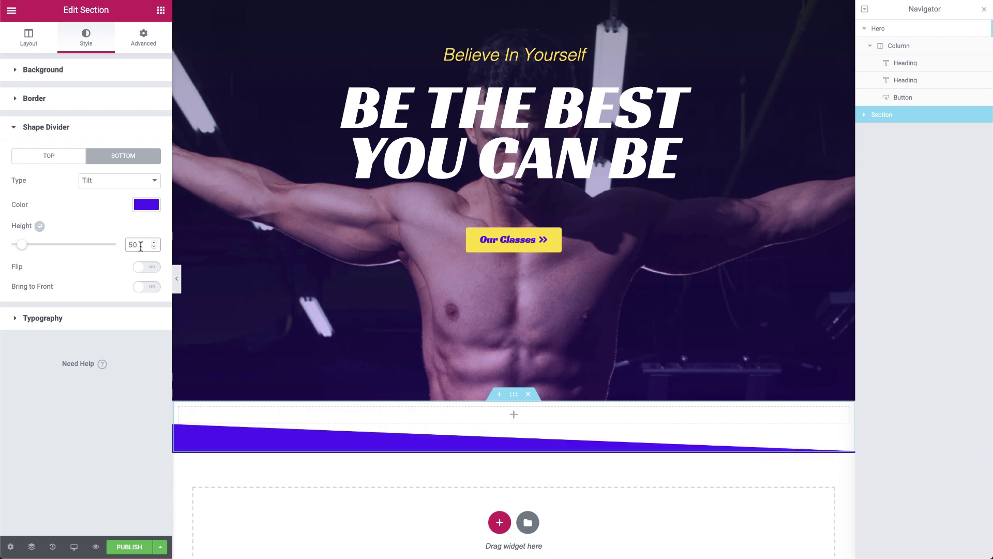
left_click(142, 271)
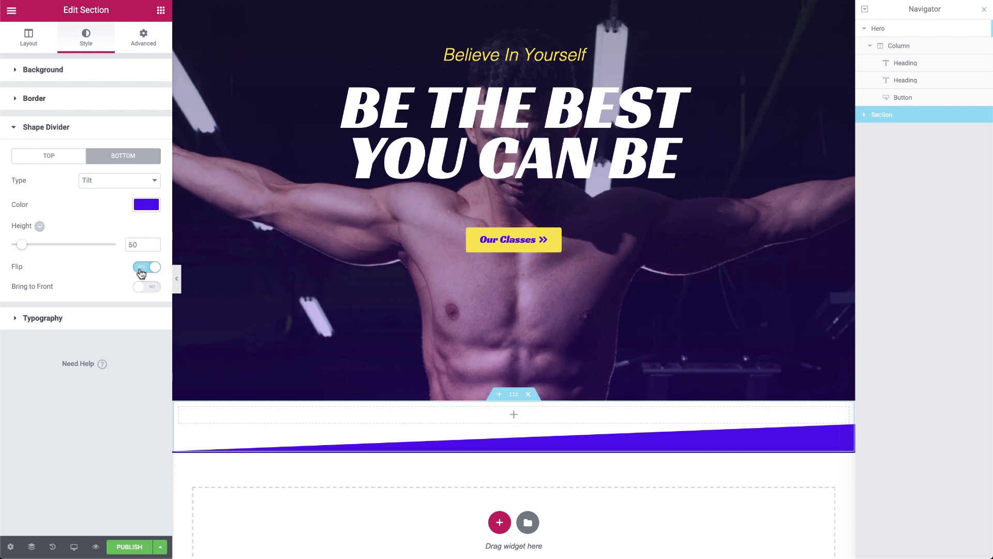
Step: Unlink the section's margin and padding, setting the top margin to -140 px and the right padding to 100 px
left_click(148, 49)
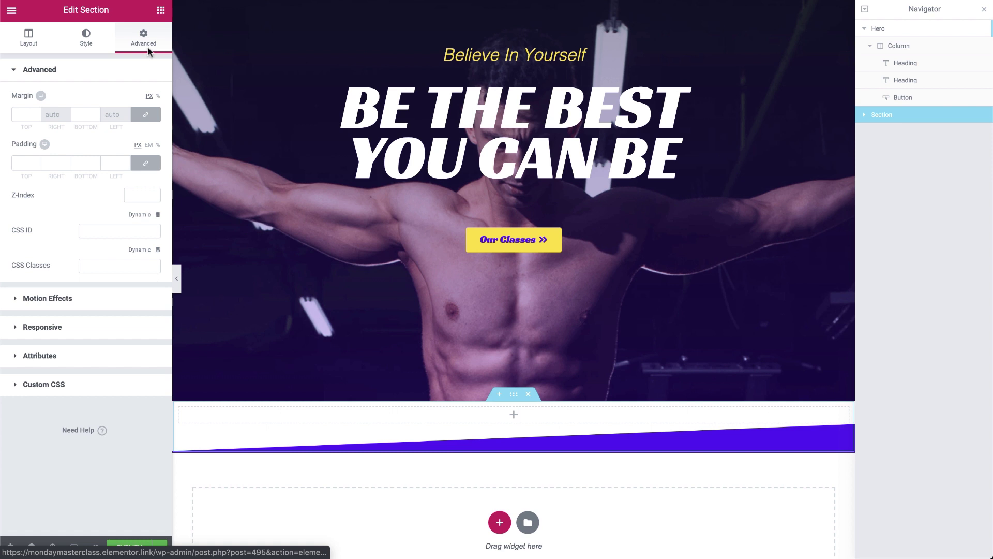
left_click(145, 114)
left_click(14, 117)
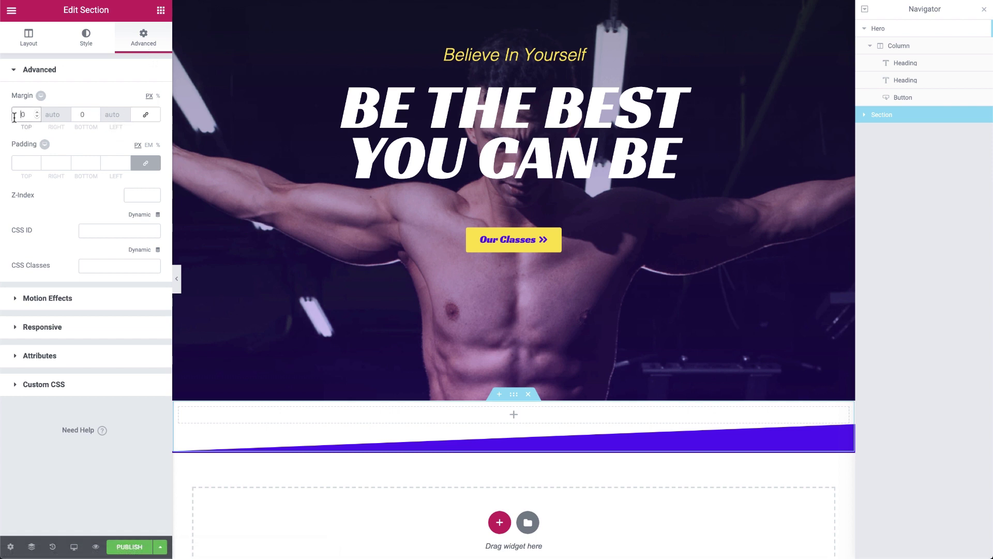
type("-14")
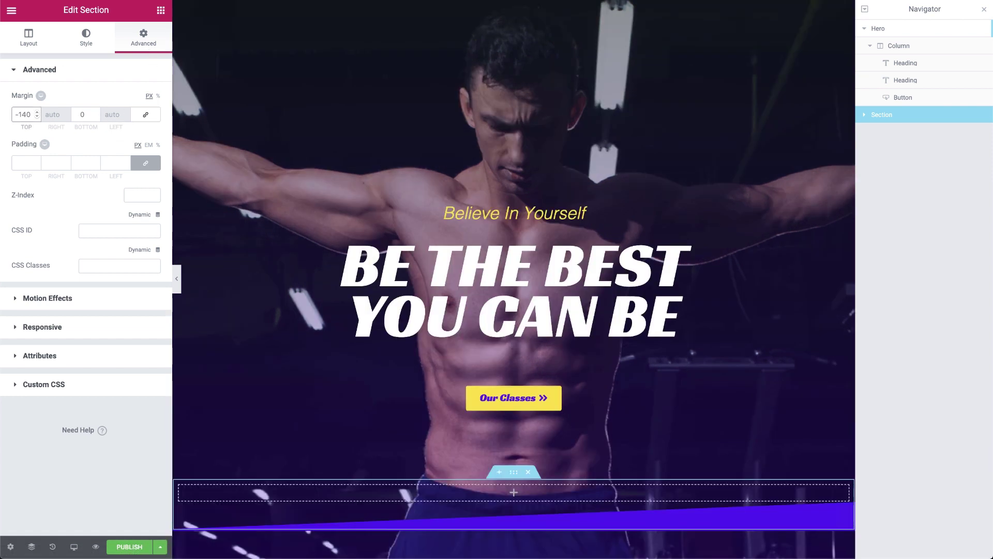
left_click(145, 163)
left_click(62, 164)
type("100")
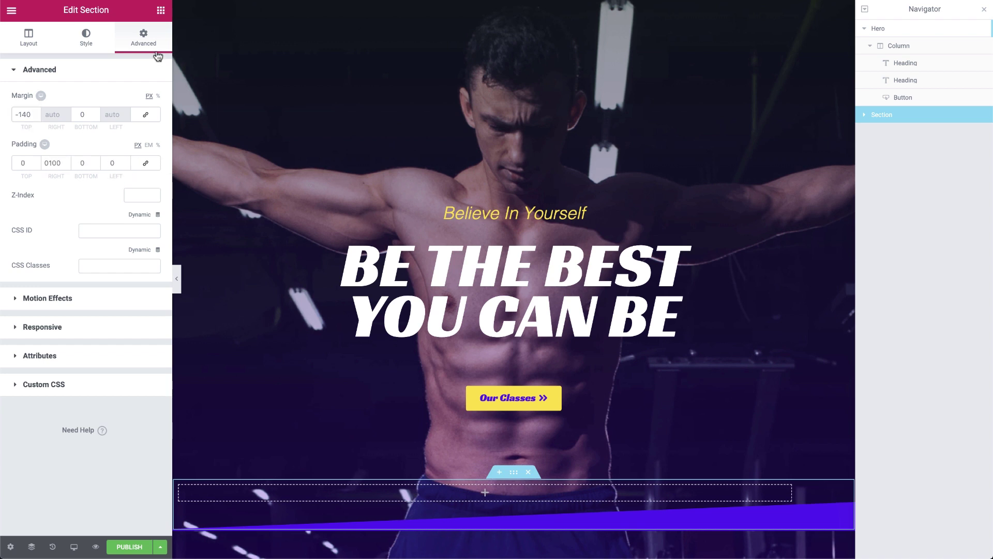
Step: Place a Button widget in the new section's column, clear its text and align it right
left_click(161, 10)
left_click_drag(107, 234, 479, 498)
double_click(120, 131)
triple_click(120, 131)
key("BackSpace")
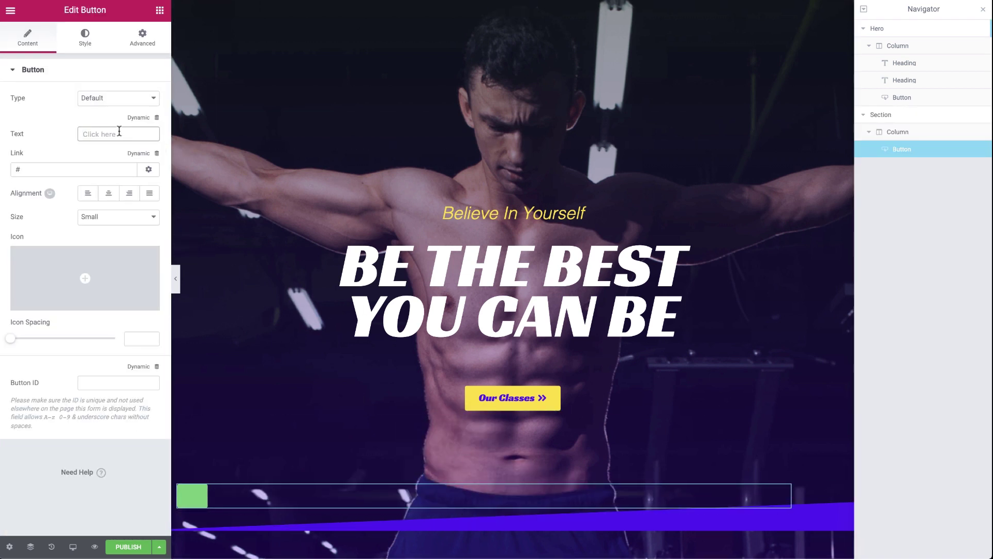
left_click(130, 193)
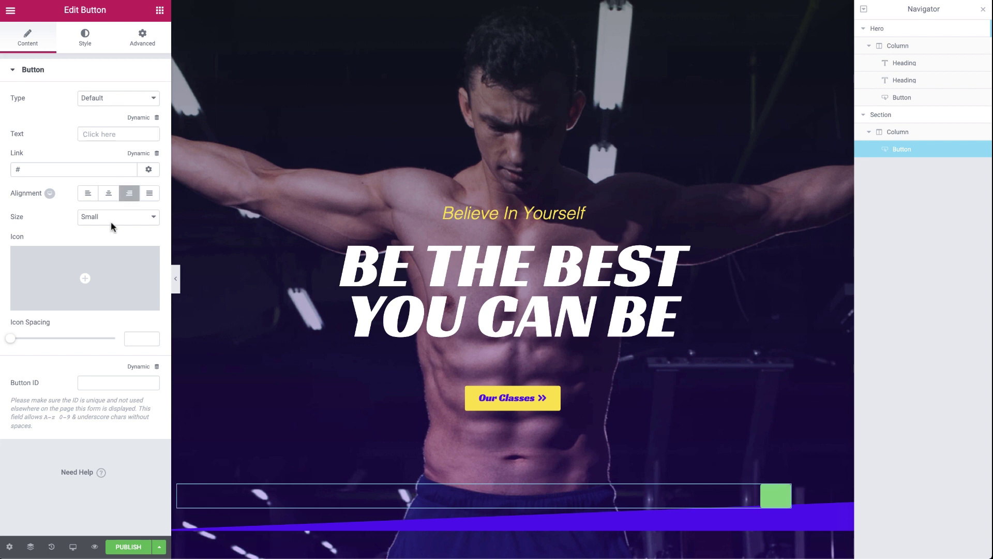
Step: Search the icon library for "ang" and insert the double downward angle icon into the new button
left_click(92, 274)
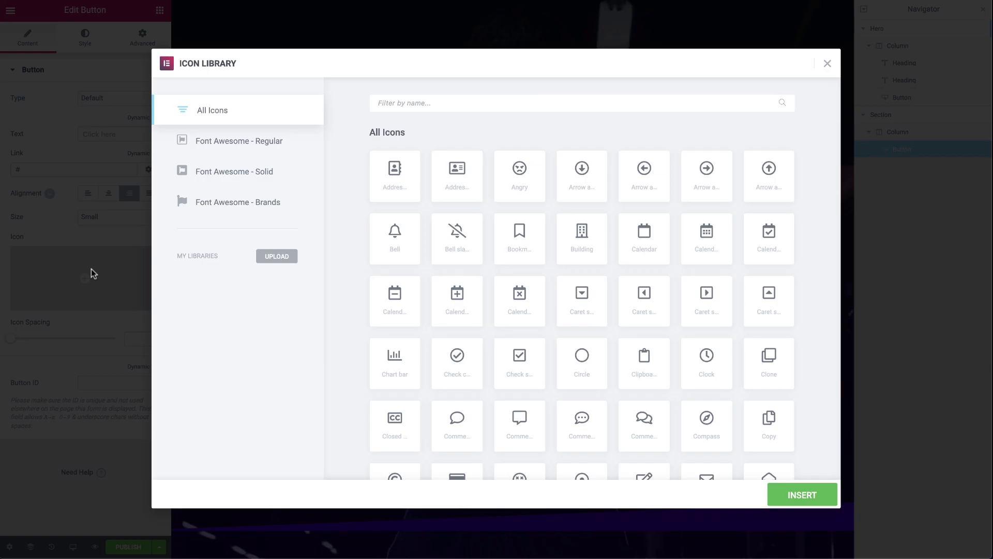
left_click(388, 105)
type("ang")
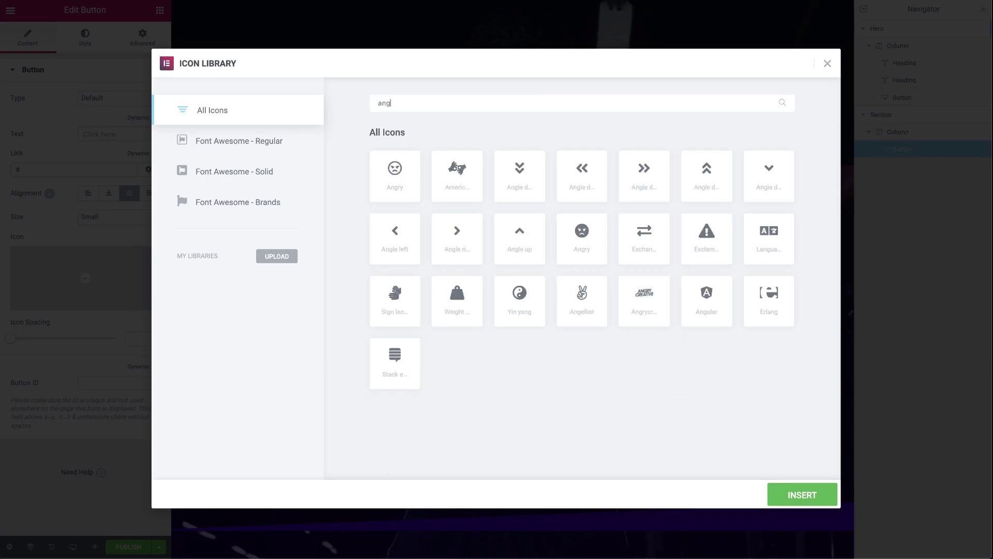
left_click(519, 171)
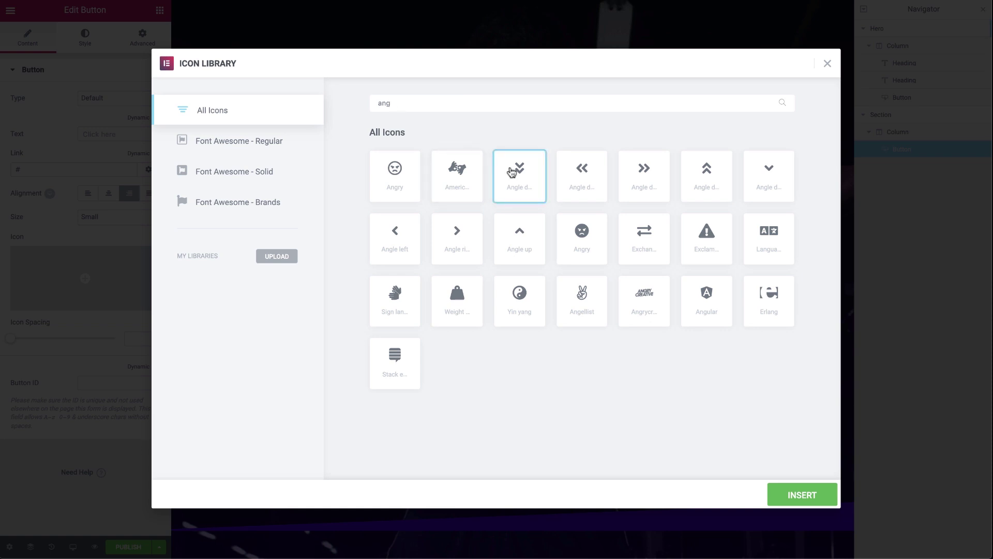
left_click(799, 494)
Step: Set the new button's typography size to 25 px
left_click(82, 40)
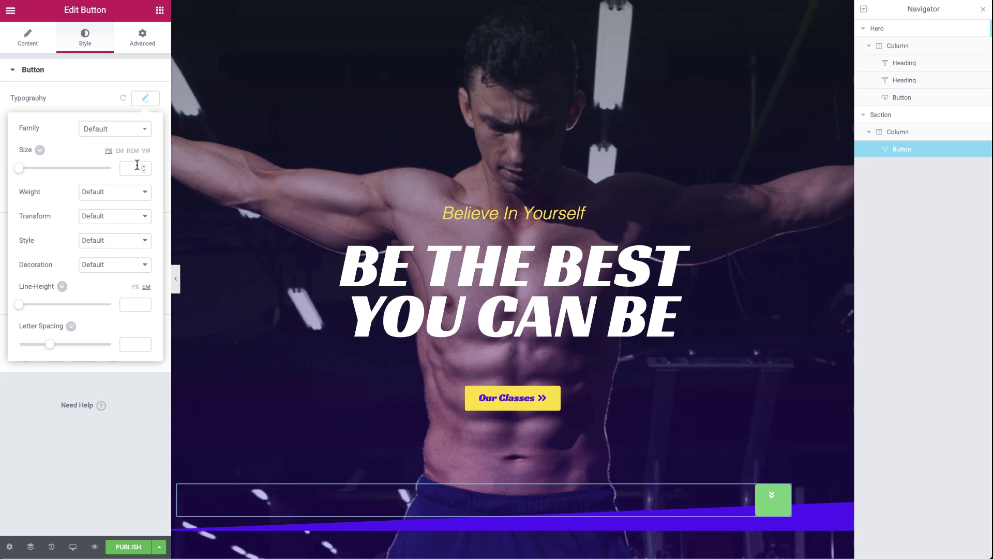
type("25")
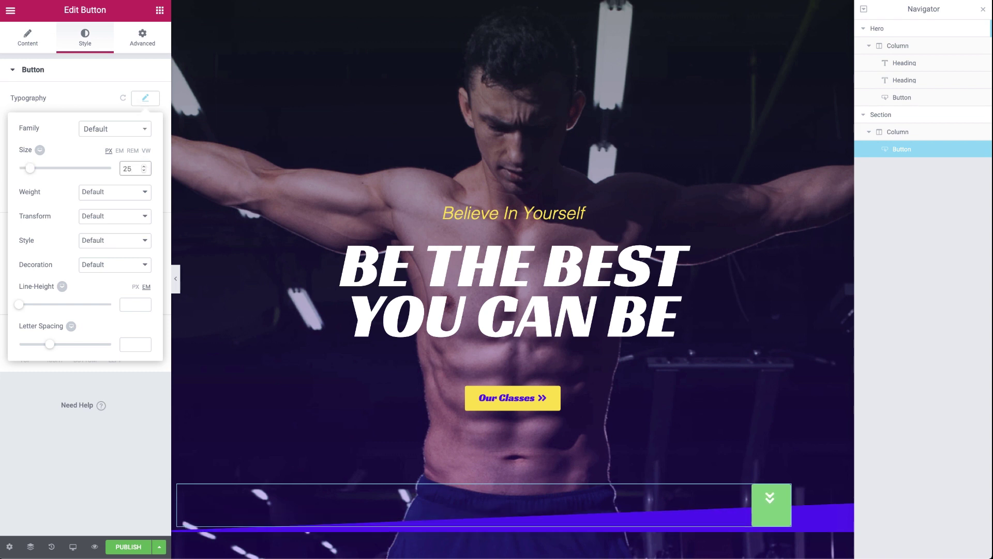
left_click(151, 399)
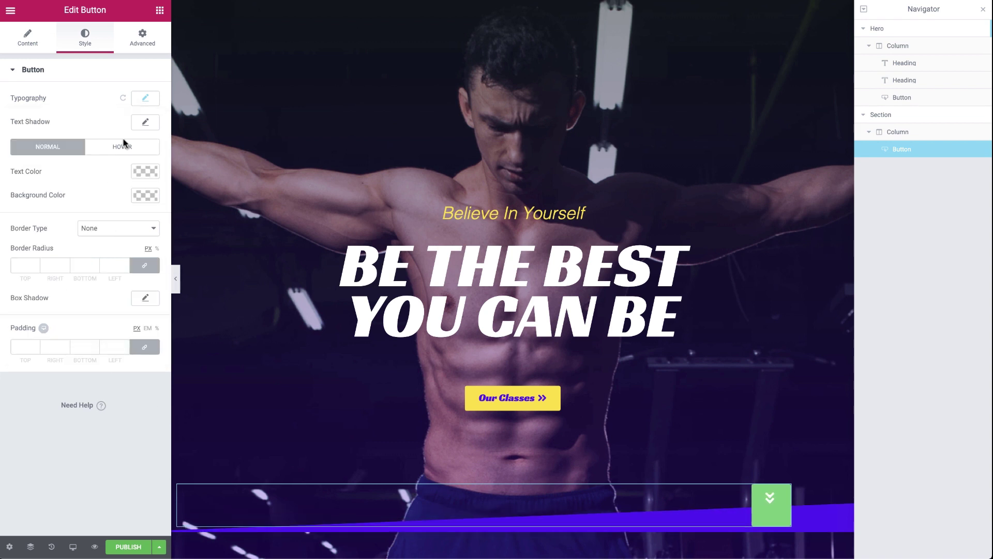
Step: Color the new button's text blue-violet and its background yellow using the saved swatches
left_click(145, 171)
left_click(45, 307)
left_click(20, 404)
left_click(139, 196)
left_click(60, 332)
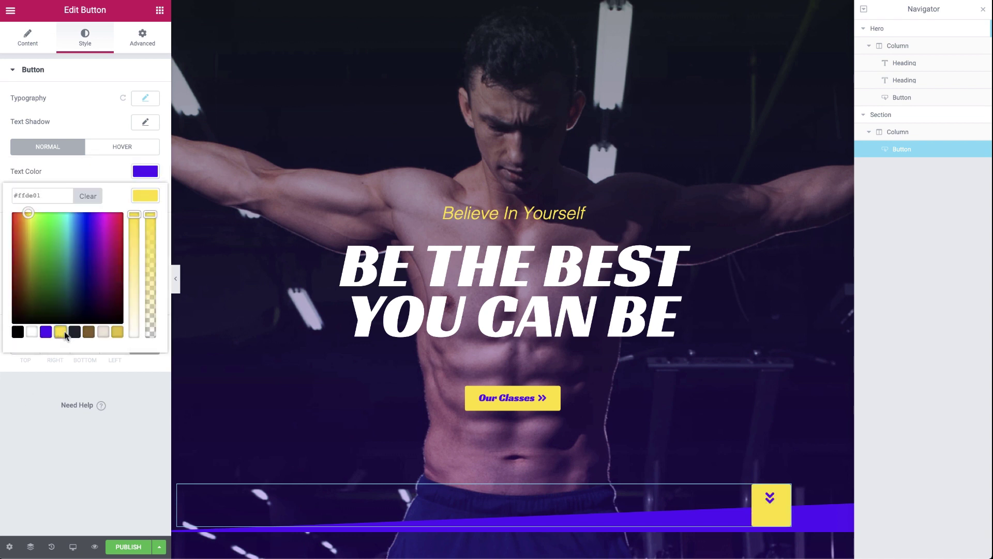
left_click(62, 381)
Step: Unlink the new button's padding and set it to 25 px top, 30 px right and 30 px left
left_click(140, 355)
left_click(24, 346)
type("25")
key("Tab")
type("30")
key("Tab")
key("Tab")
type("30")
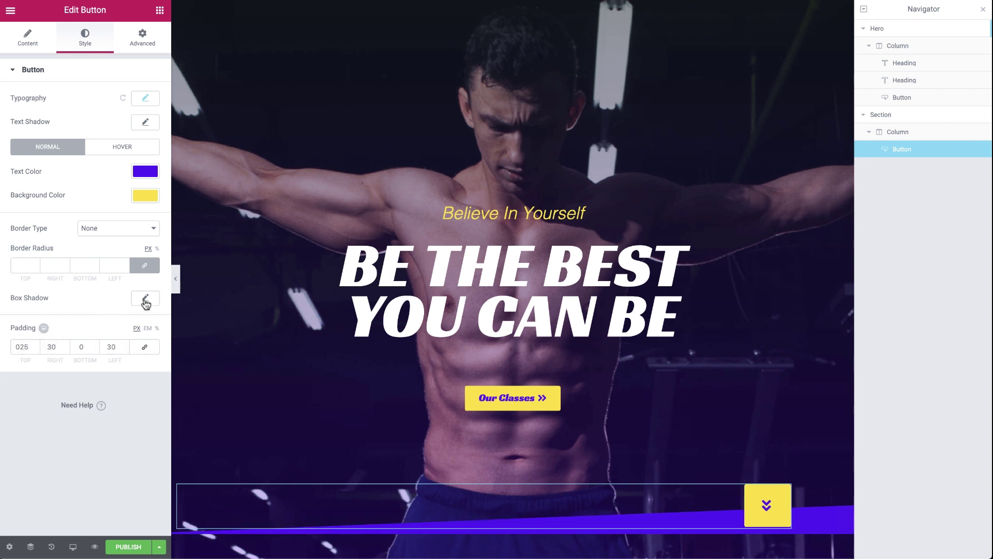
Step: Add a box shadow with a blur of 30 to the new button
left_click(146, 300)
double_click(124, 408)
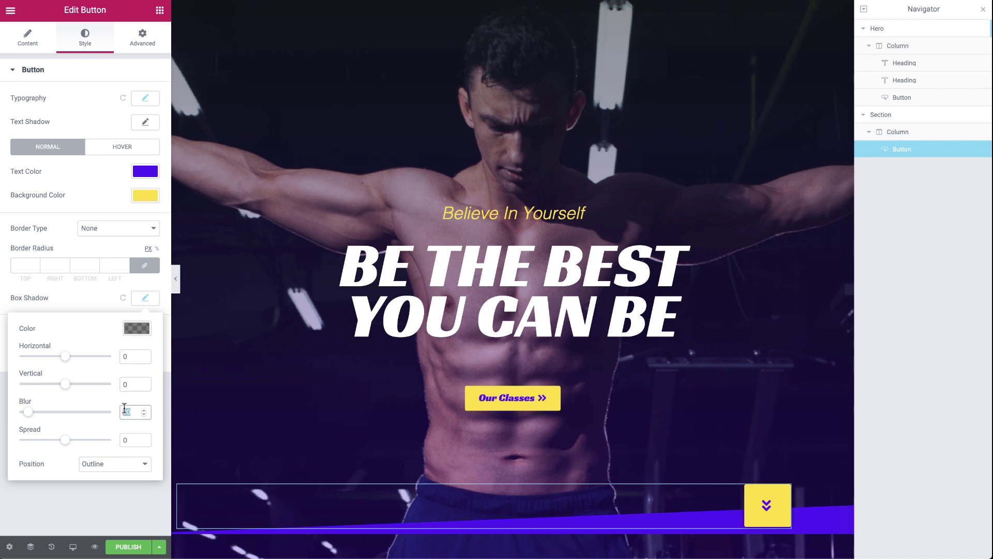
type("30")
left_click(87, 298)
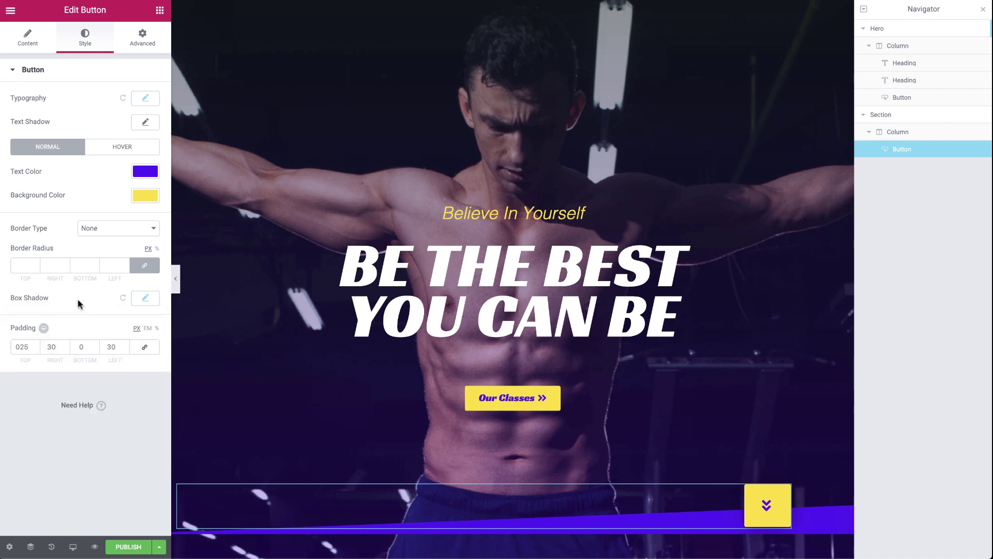
Step: Set the down-arrow button's advanced padding to -15 px at the bottom and 0 on the other sides
left_click(143, 39)
left_click(80, 114)
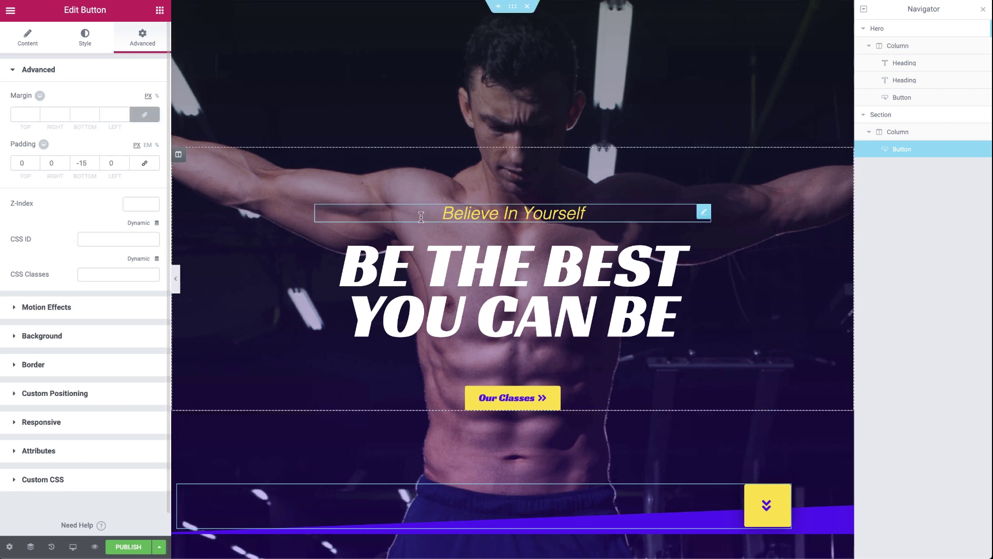
Step: Add a new single-column section below the divider section and set its boxed content width to 1200
scroll(503, 291, "down", 3)
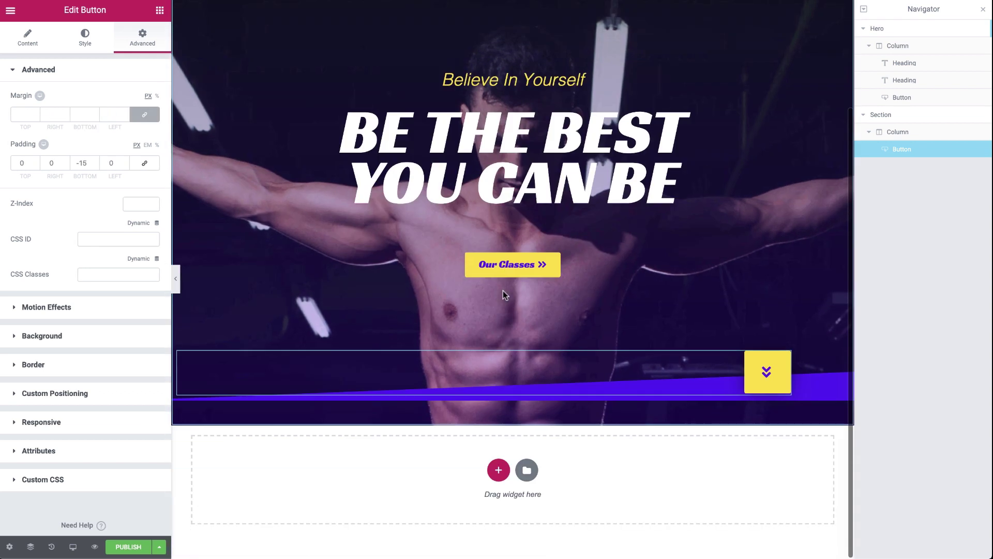
left_click(498, 469)
left_click(344, 505)
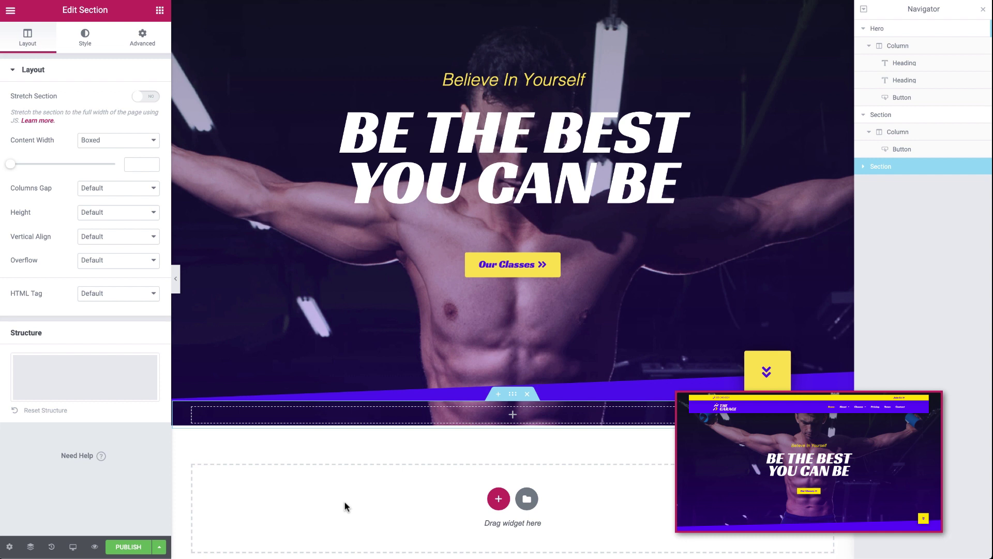
left_click(137, 164)
type("1200")
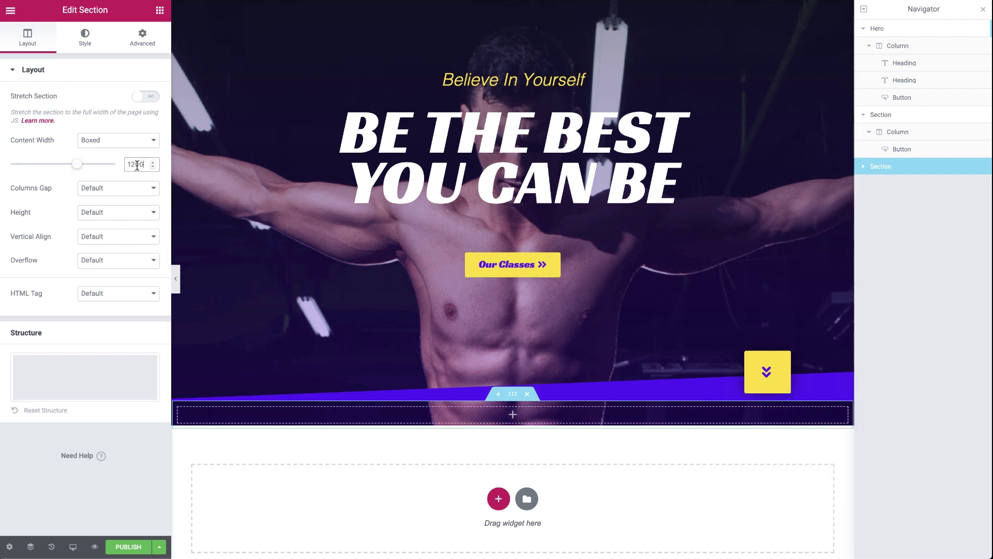
Step: Give the new section a classic background in the saved blue-violet color
left_click(98, 45)
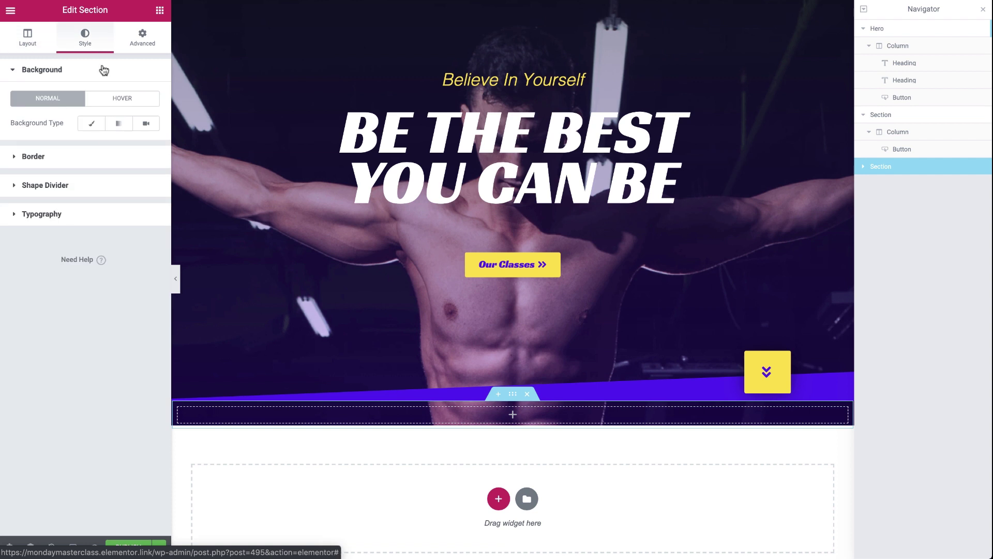
left_click(91, 123)
left_click(145, 144)
left_click(46, 283)
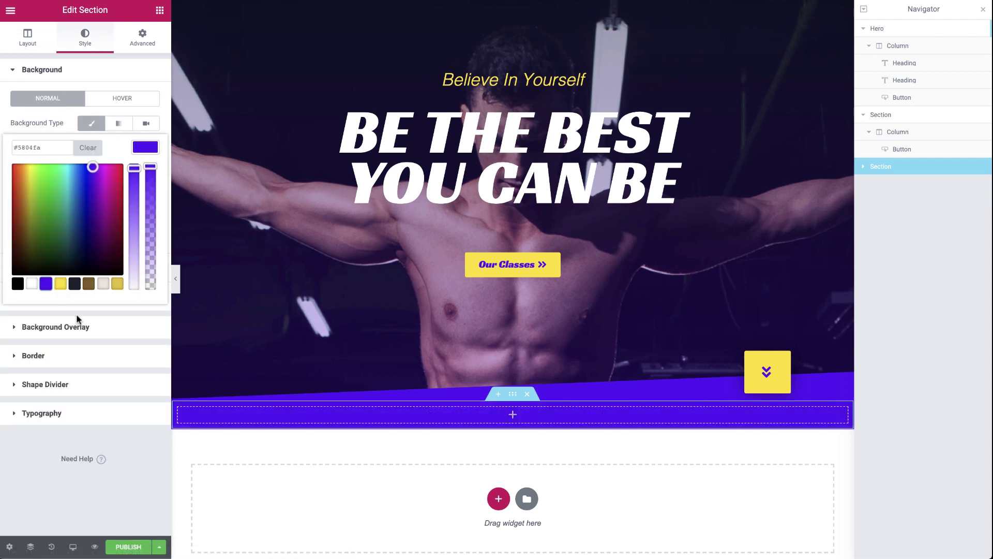
left_click(76, 314)
Step: Add a Tilt shape divider with a height of 30 to the bottom of the new section
left_click(104, 384)
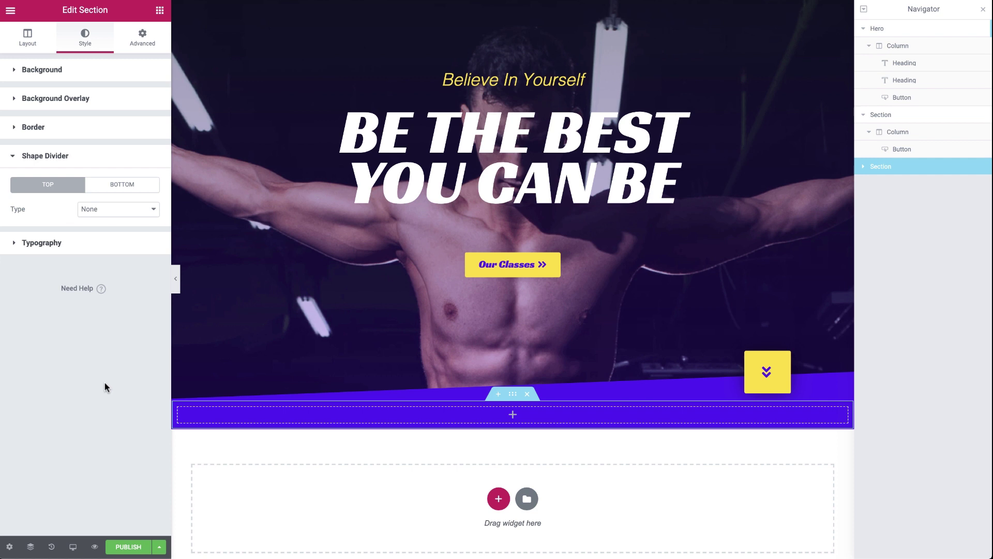
left_click(117, 185)
left_click(117, 209)
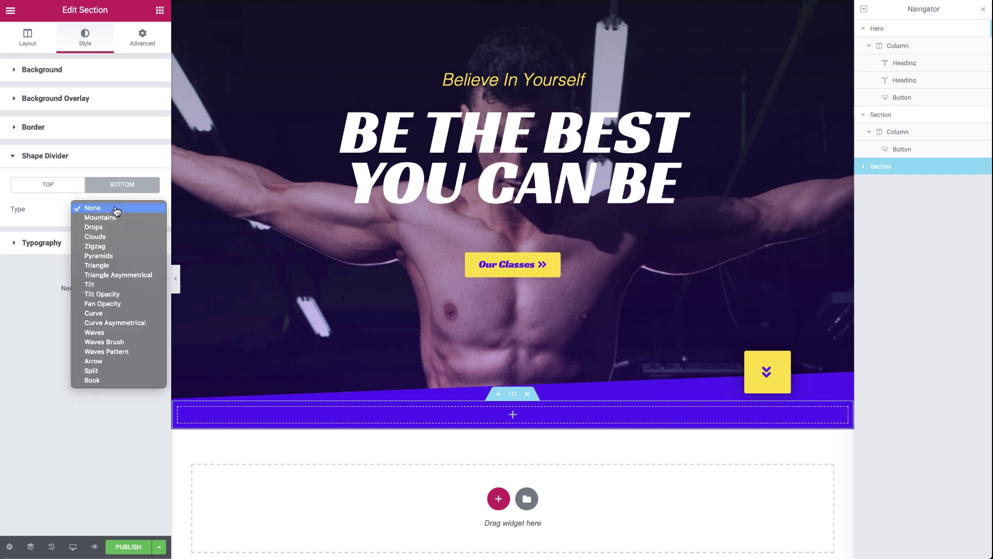
left_click(104, 284)
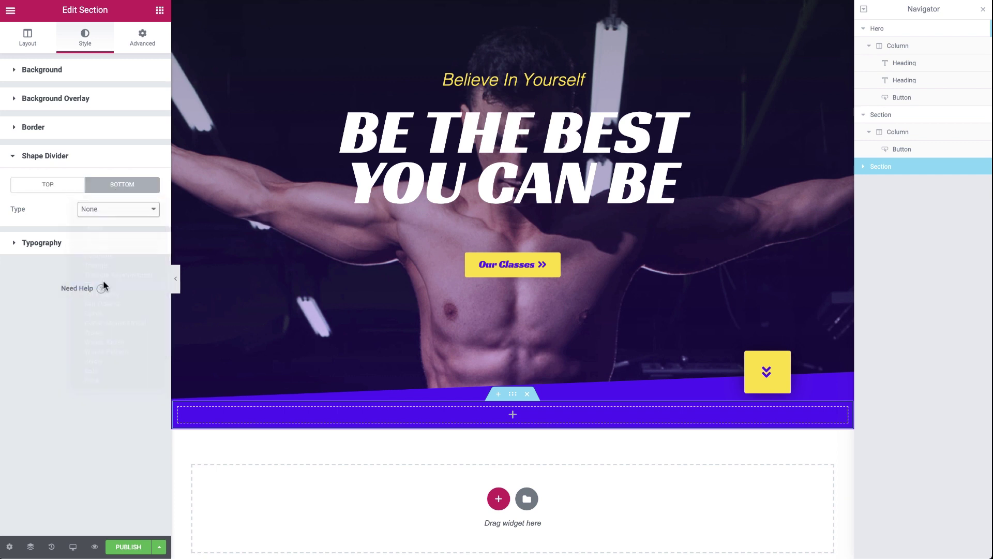
left_click(126, 271)
type("30")
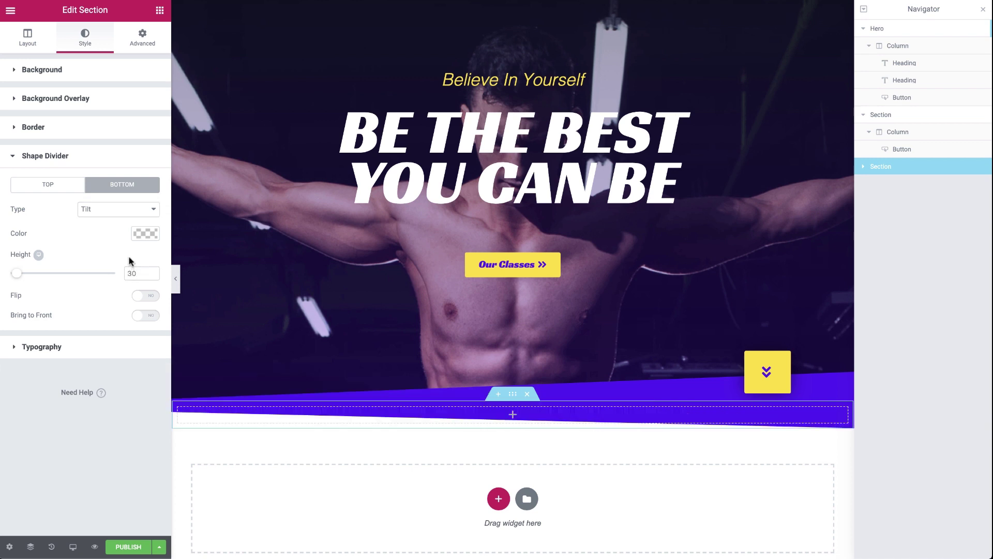
Step: Color the bottom shape divider with the saved yellow and flip it
left_click(146, 233)
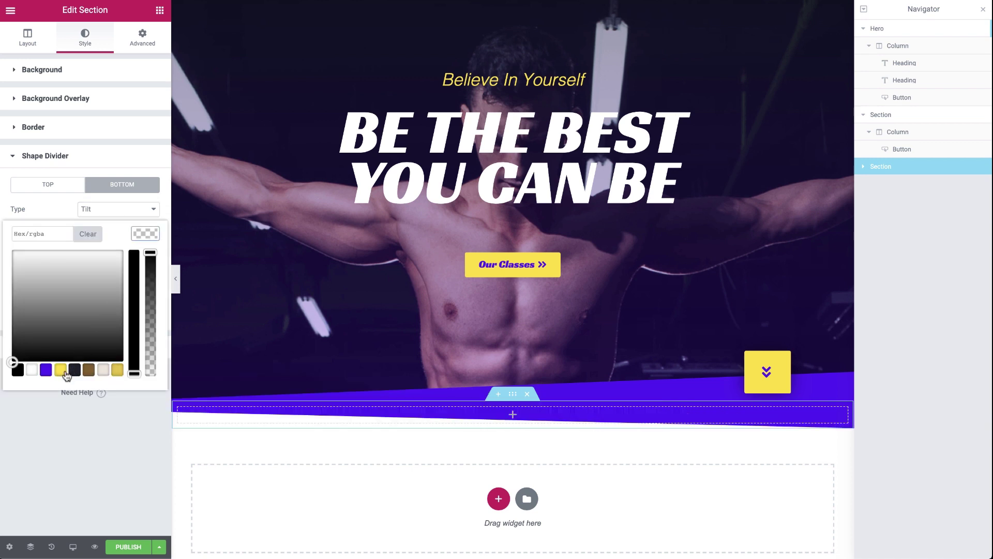
left_click(61, 370)
left_click(116, 402)
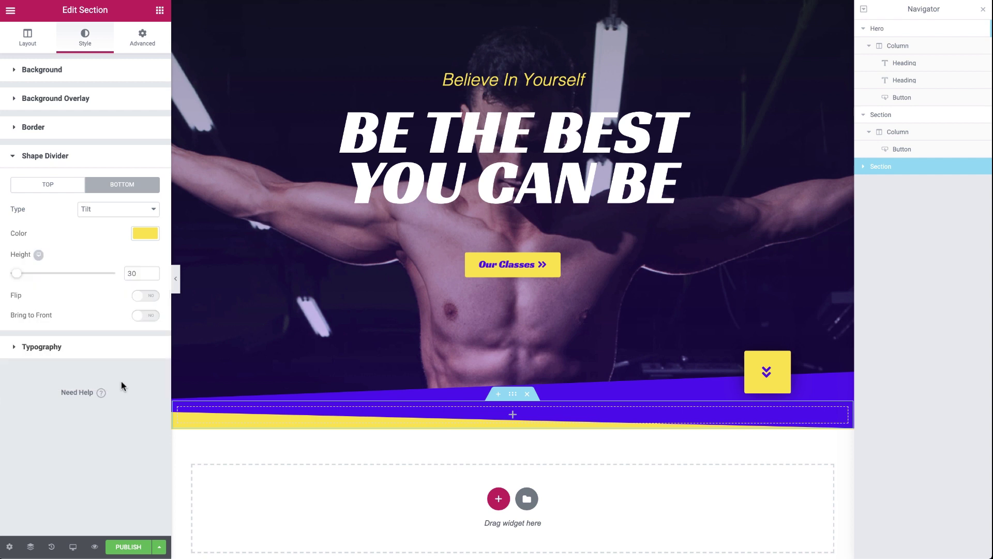
left_click(145, 296)
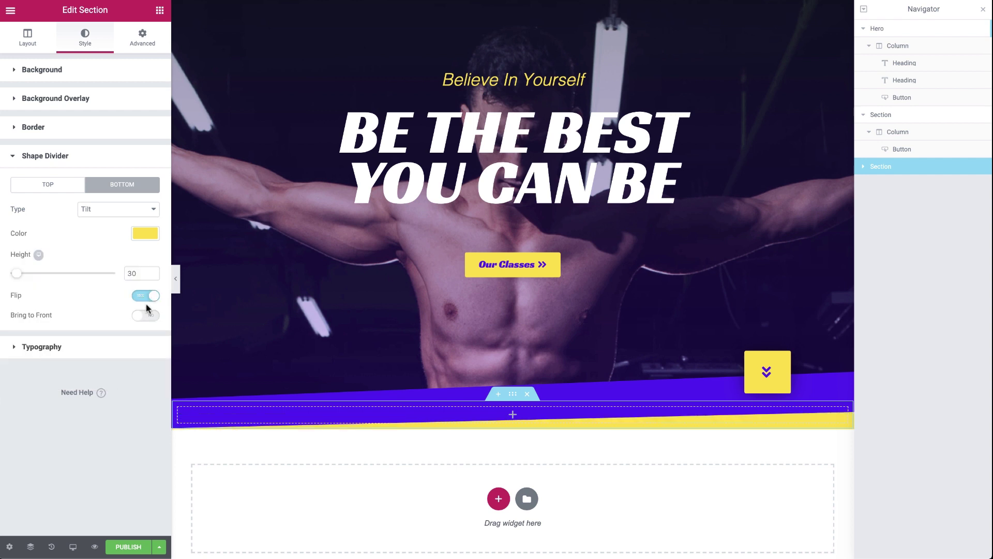
Step: Unlink the new section's padding and set the bottom padding to 50 px
left_click(154, 33)
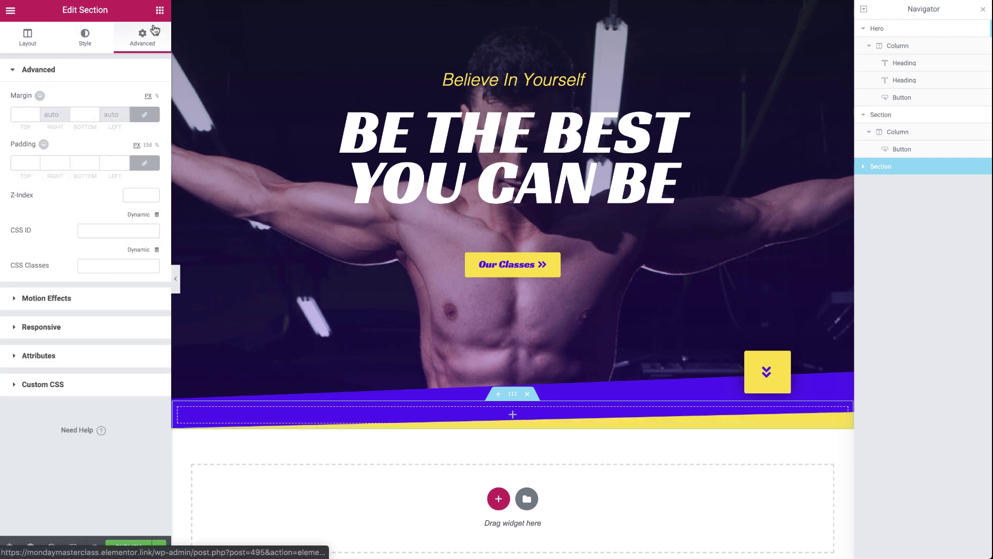
left_click(145, 163)
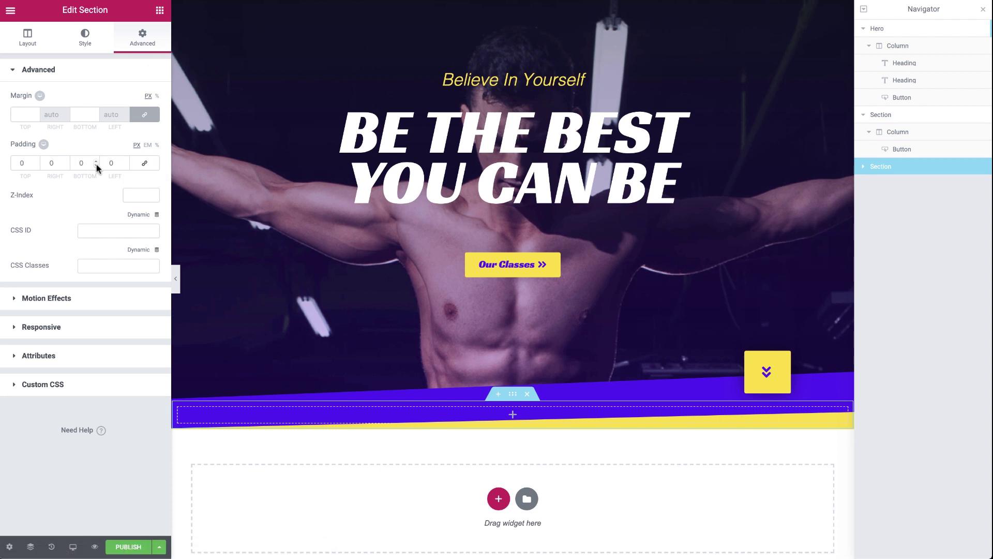
left_click(86, 164)
type("50")
Step: Place a Menu Anchor widget in the new blue-violet section and give it the ID "icons"
left_click(159, 11)
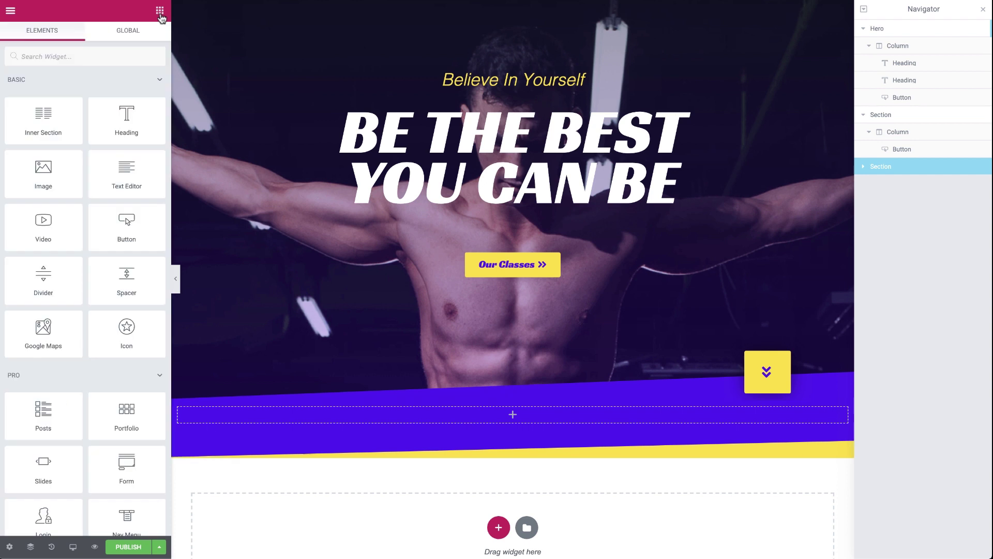
type("anc")
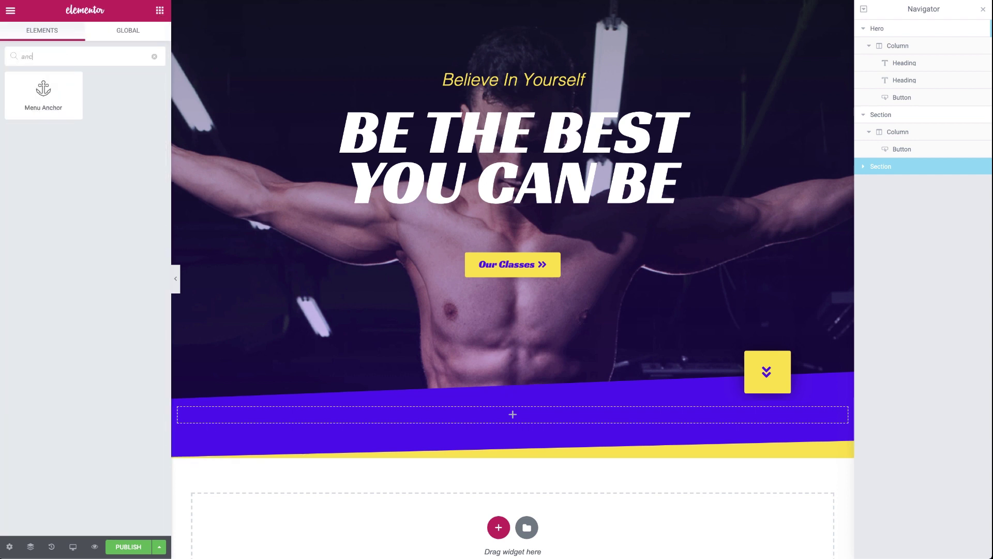
left_click_drag(53, 100, 579, 414)
left_click(80, 107)
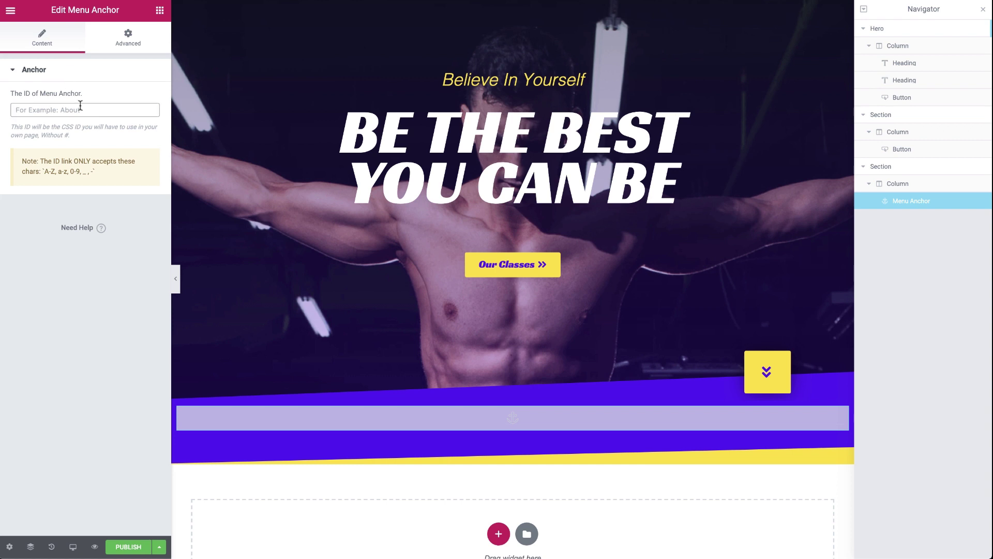
type("icons")
Step: Open the content settings of the down-arrow button
left_click(681, 356)
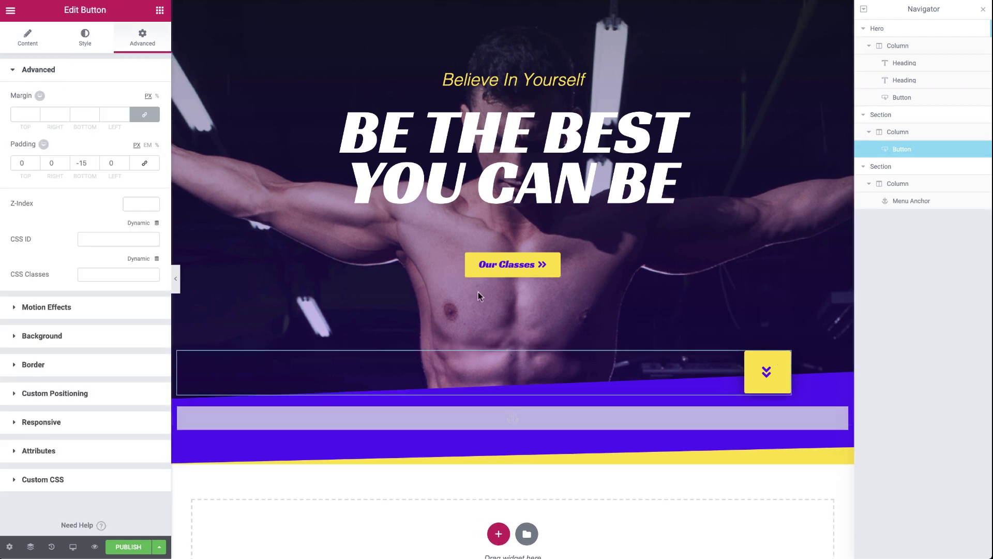
left_click(27, 44)
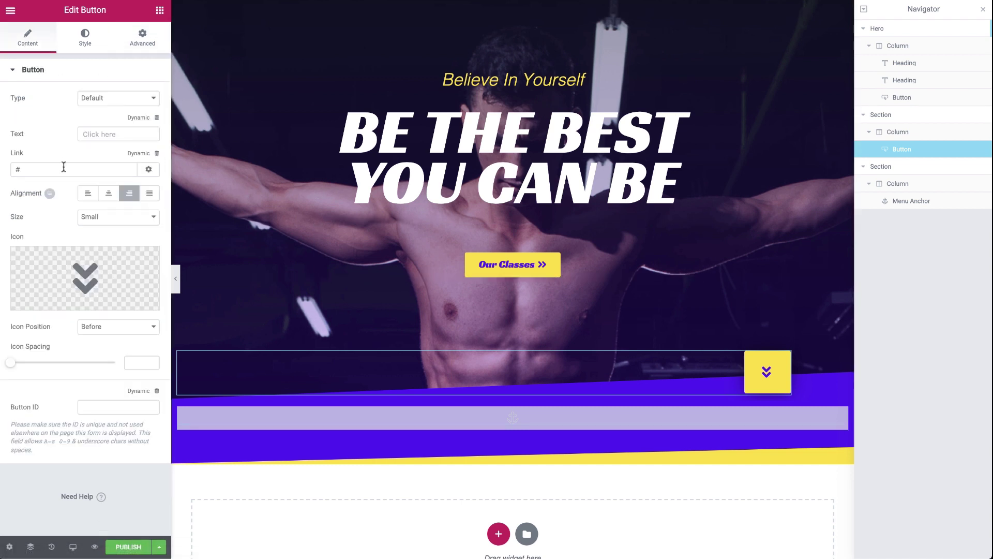
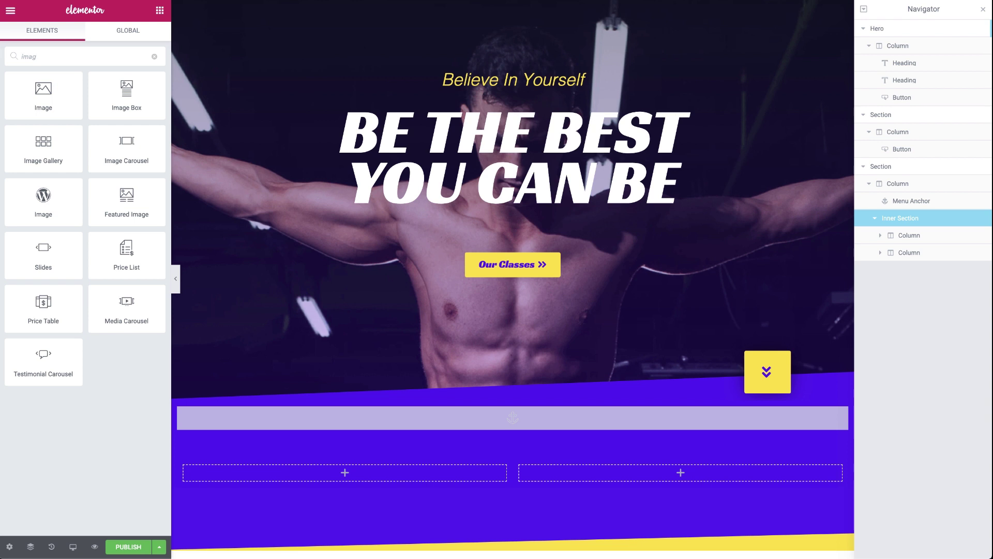
Step: Place an Image Box in the inner section's first column and choose the white clock-with-arrows icon as its image
left_click_drag(126, 94, 307, 477)
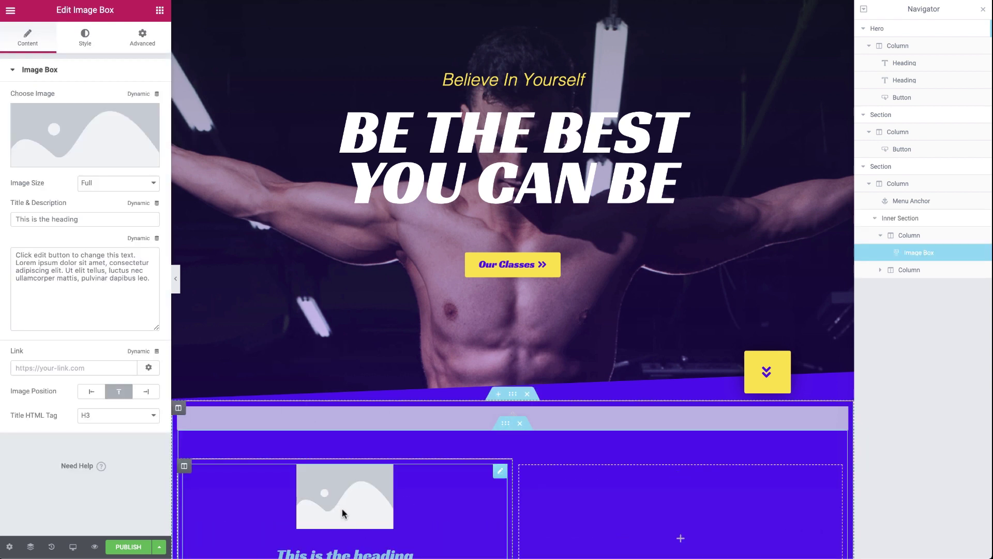
left_click(344, 513)
left_click(342, 332)
left_click(927, 523)
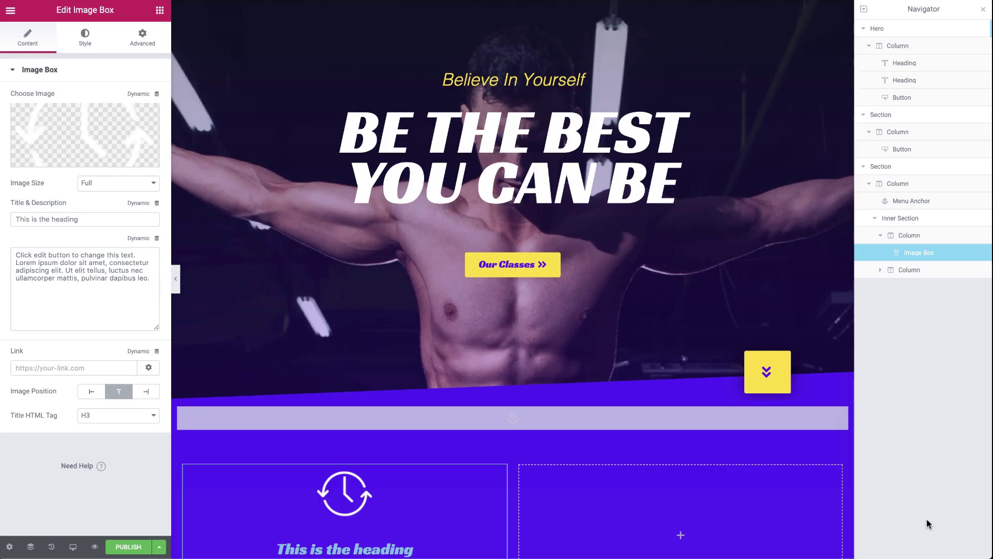
Step: Set the Image Box title to "OPEN 24/7" and its description to "We Welcome You All Day Long"
triple_click(35, 219)
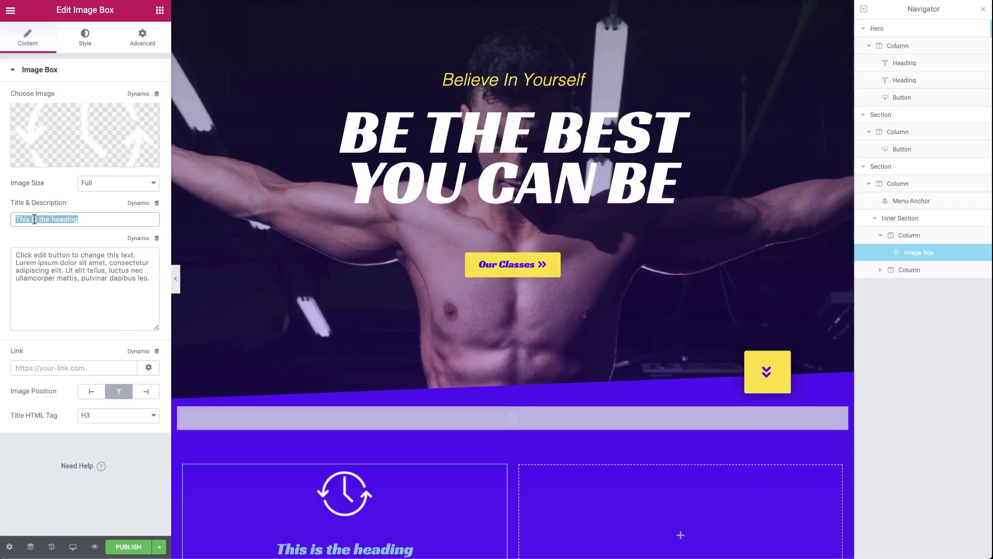
type("OPEN 24/7")
triple_click(61, 278)
type("We Welcome You All Day Long")
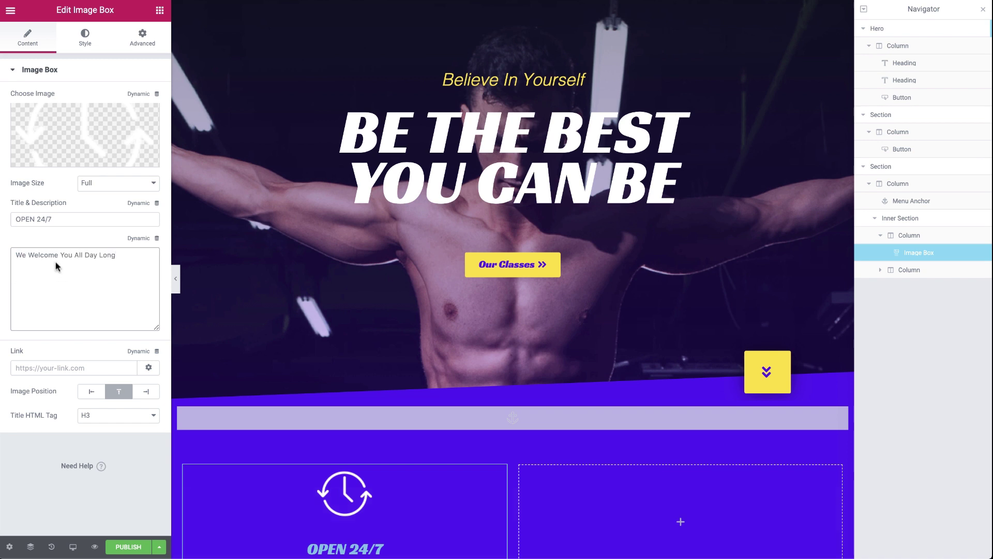
Step: Set the Image Box's image spacing to 0 and its image width to 22%
left_click(85, 35)
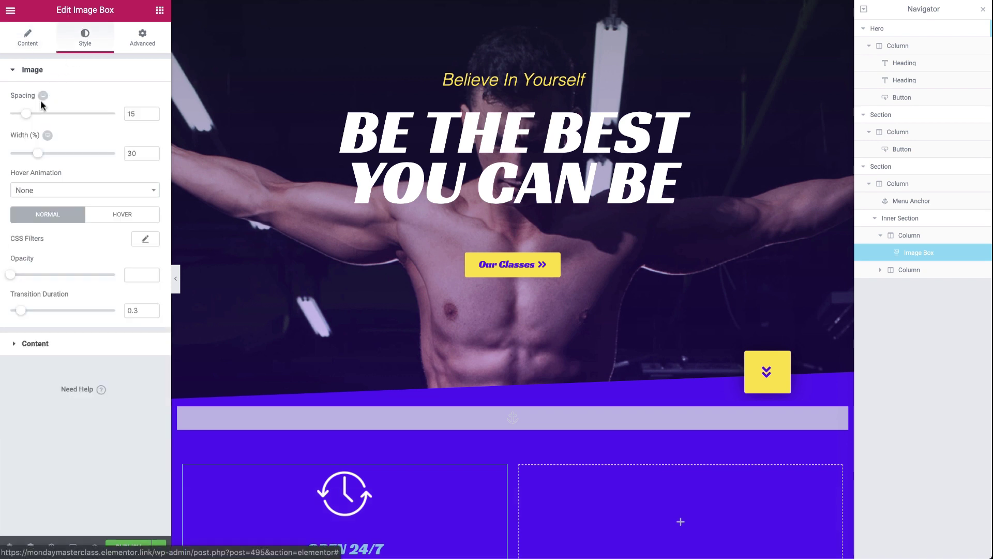
left_click_drag(26, 113, 5, 119)
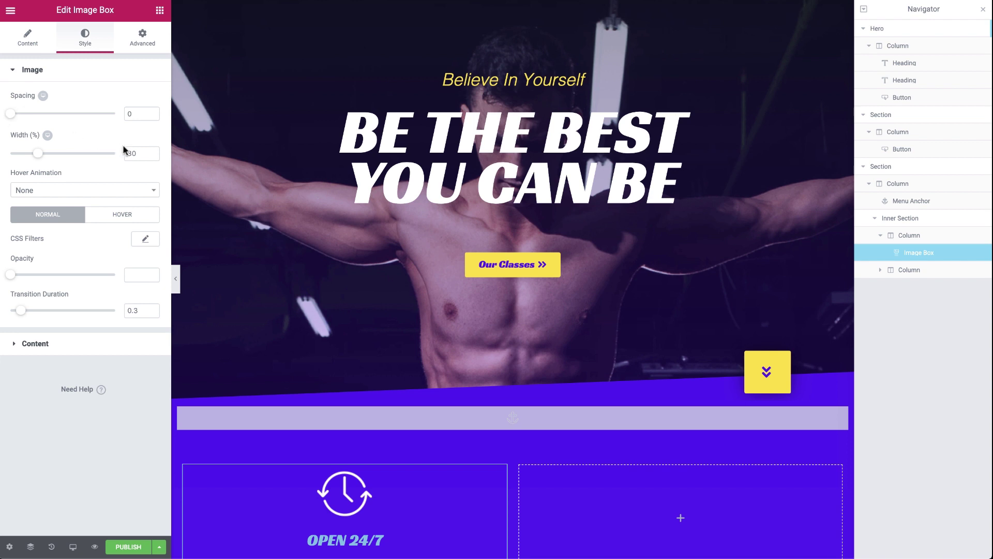
type("22")
Step: Set the Image Box title's spacing to 6 and its color to white
left_click(57, 344)
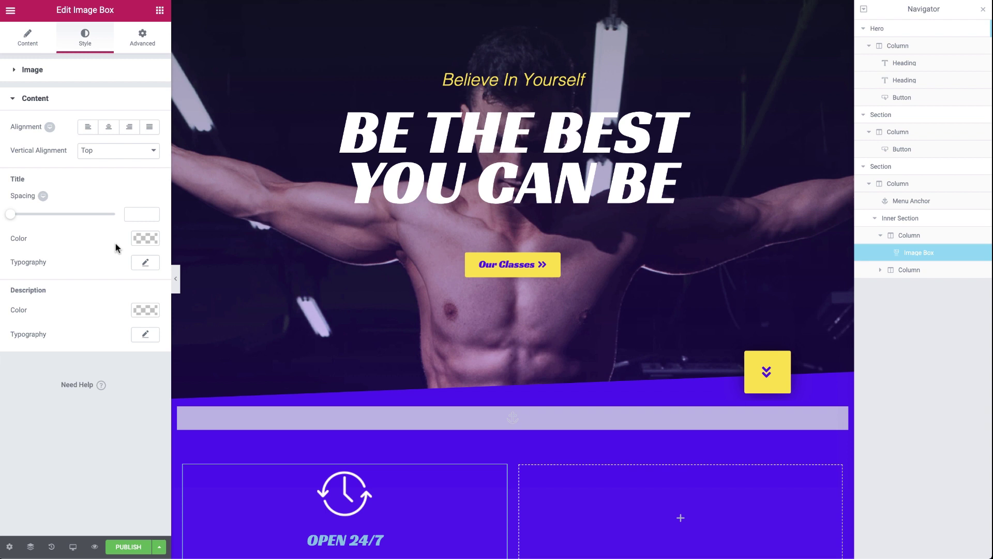
type("6")
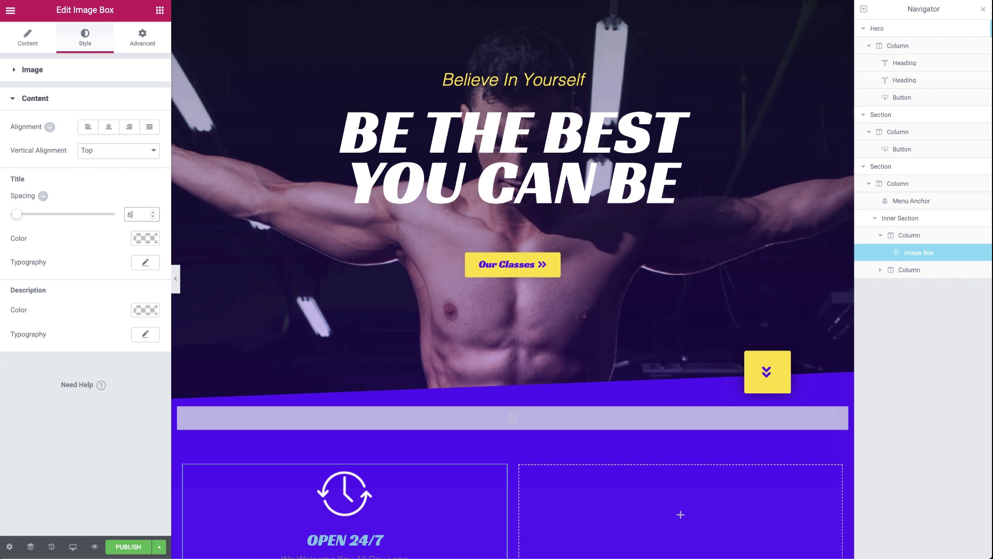
left_click(145, 239)
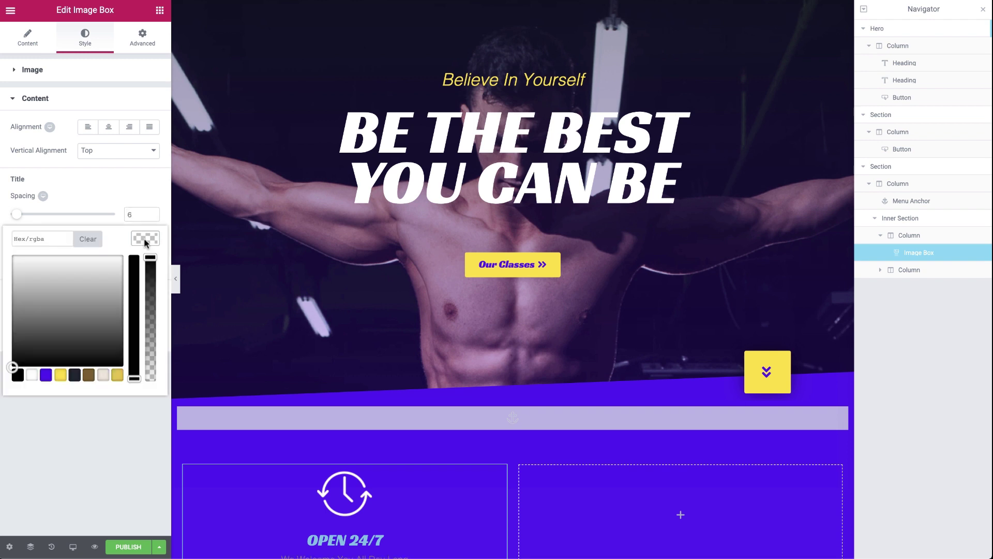
left_click(29, 378)
left_click(44, 413)
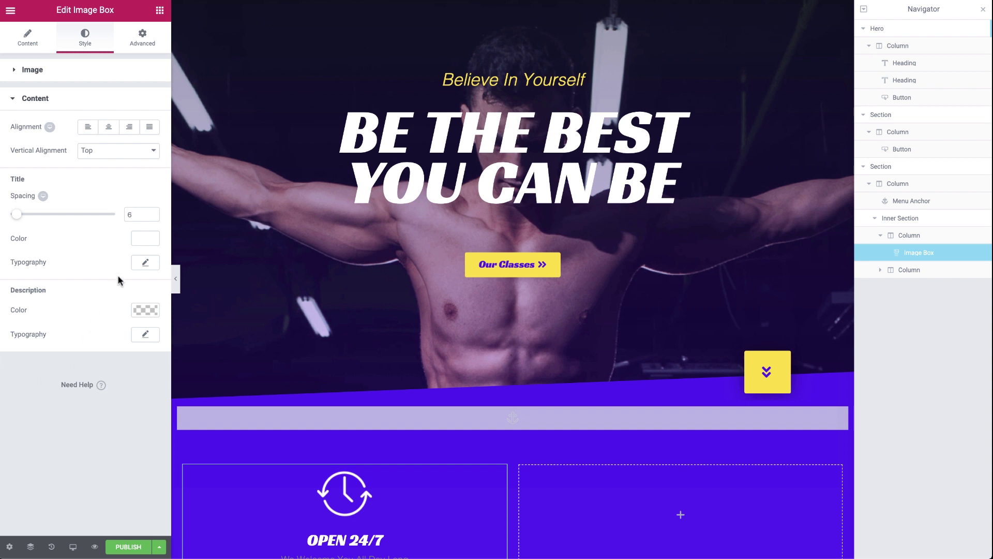
Step: Set the Image Box title typography to Racing Sans One, size 24 px, weight 400, with Uppercase transform
left_click(144, 263)
left_click(119, 294)
type("rac")
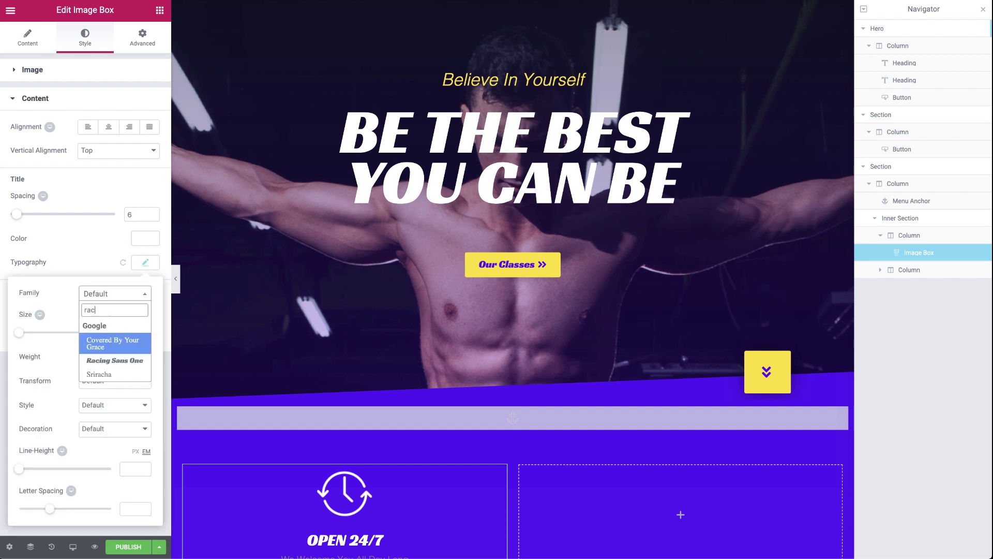
left_click(115, 361)
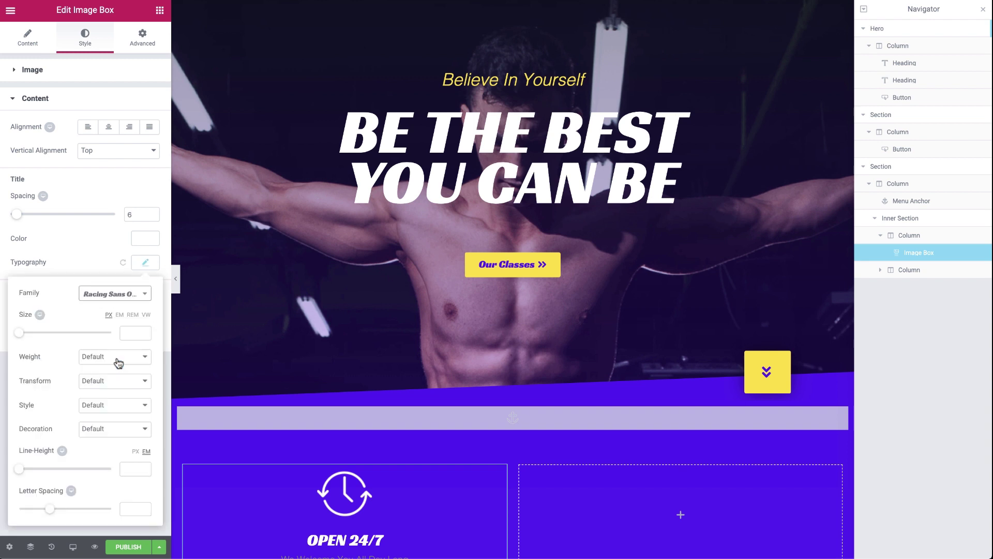
left_click(130, 334)
type("24")
left_click(123, 357)
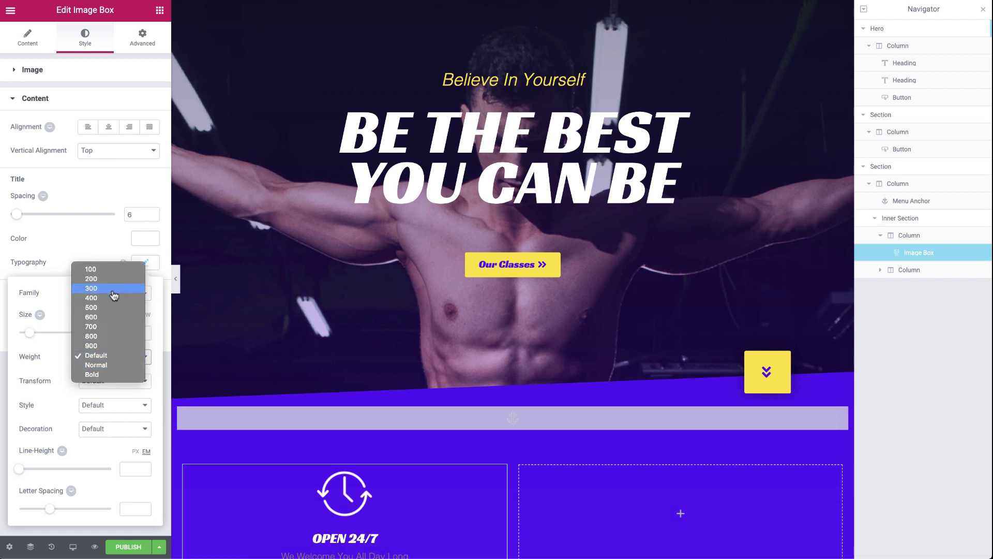
left_click(114, 301)
left_click(110, 384)
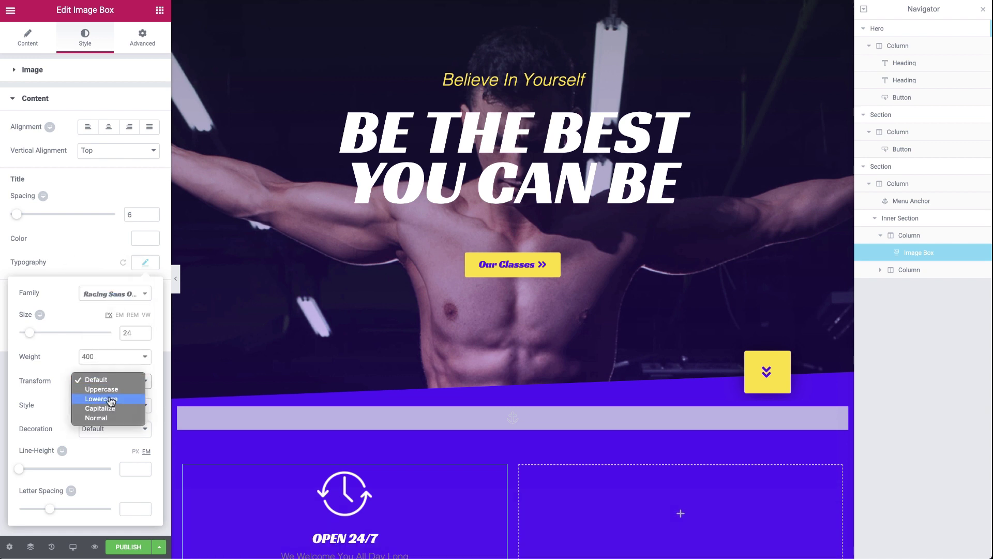
left_click(109, 392)
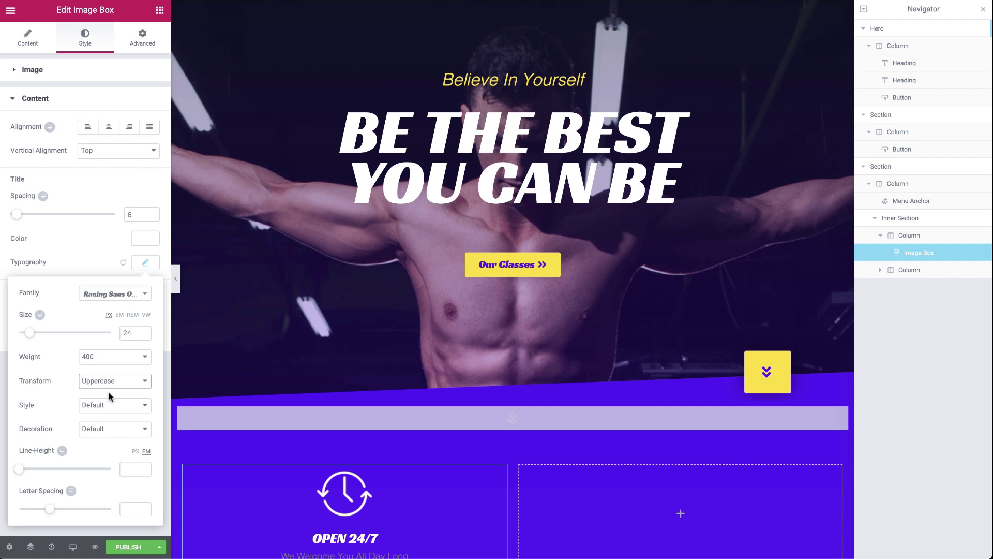
left_click(85, 255)
Step: Set the Image Box description color to white
left_click(140, 313)
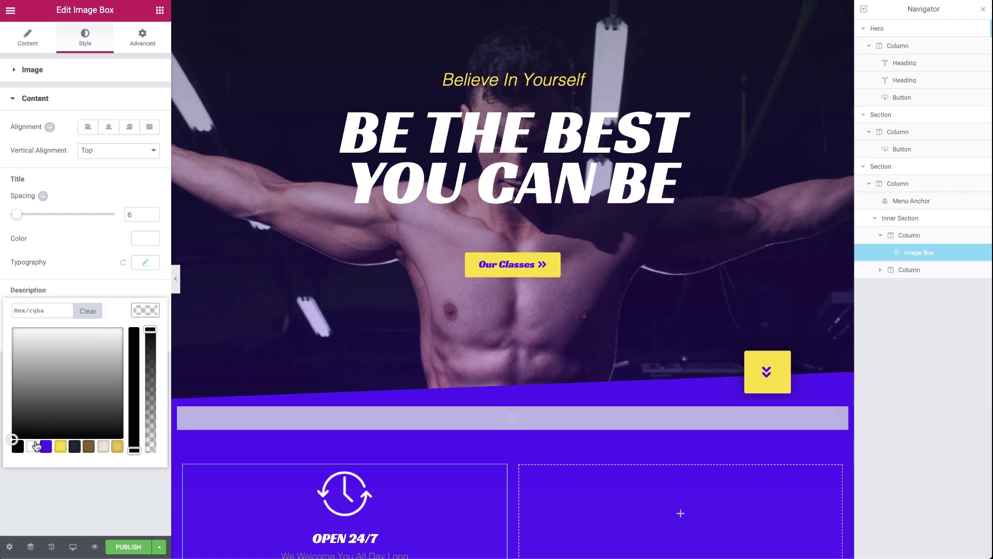
left_click(35, 445)
left_click(52, 483)
Step: Set the description typography to Helvetica, size 16 px, weight 200, with Capitalize transform and Oblique style
left_click(143, 335)
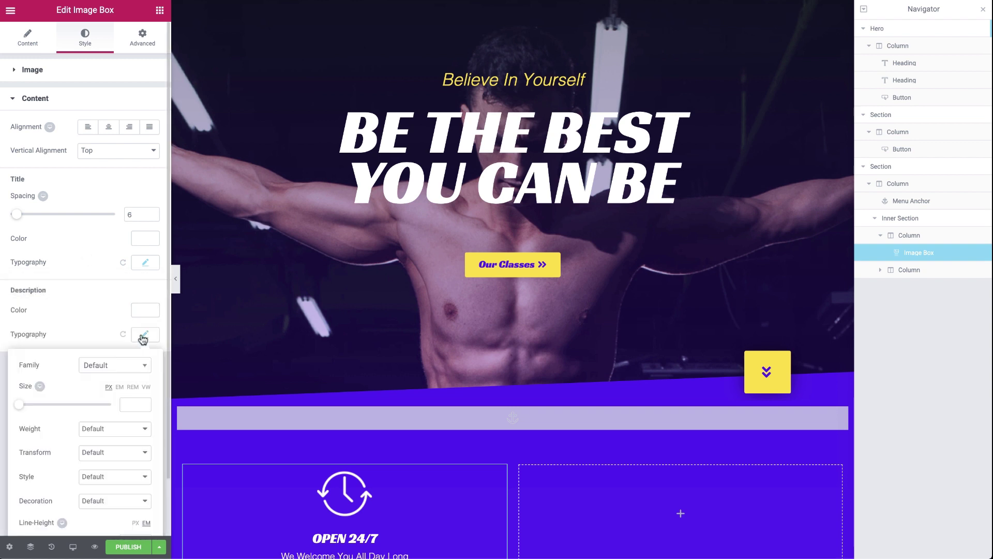
left_click(103, 368)
left_click(112, 469)
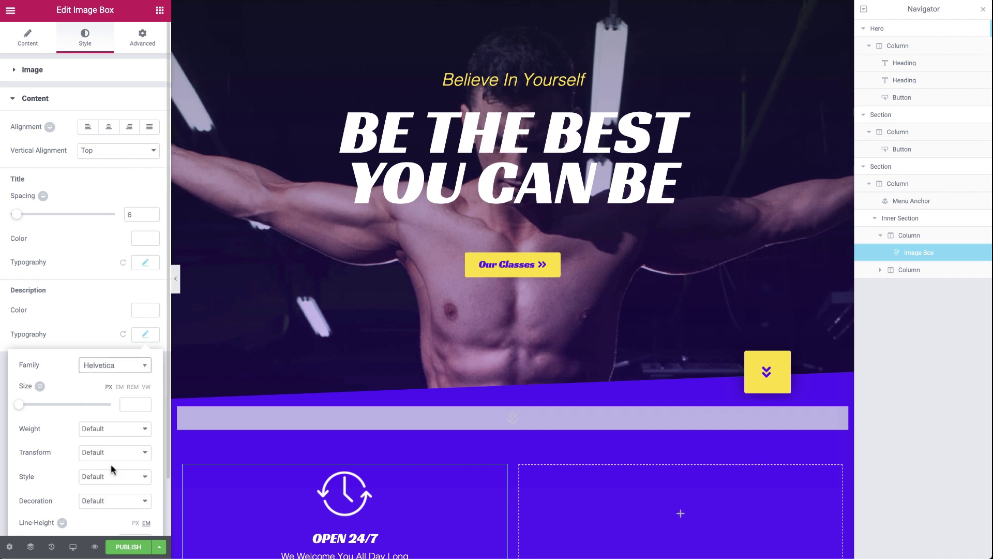
left_click(131, 404)
type("16")
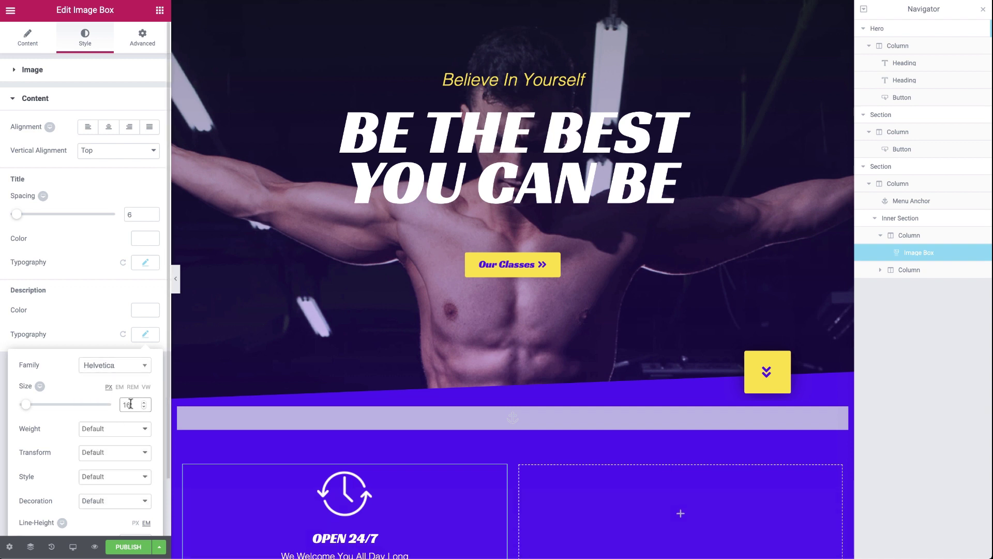
left_click(118, 428)
key("Escape")
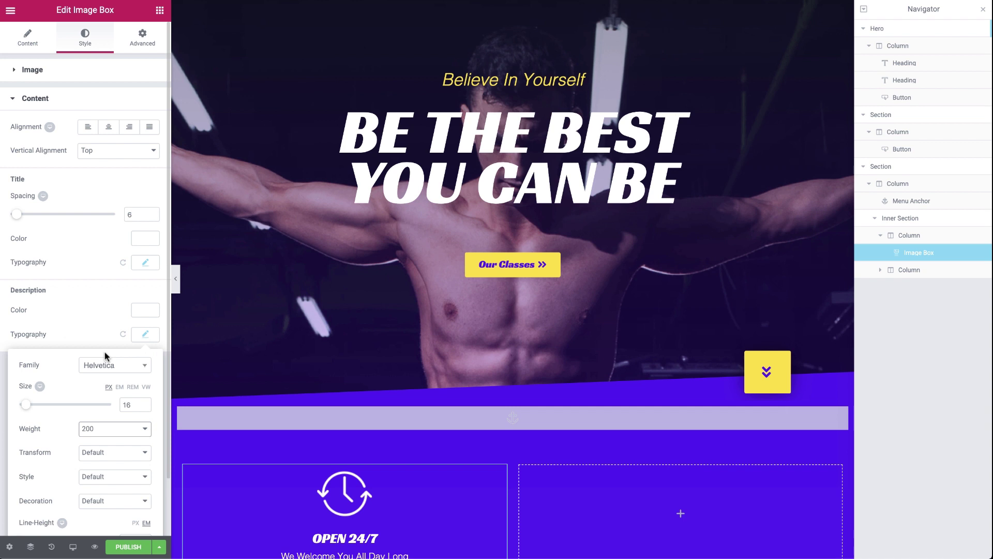
left_click(110, 455)
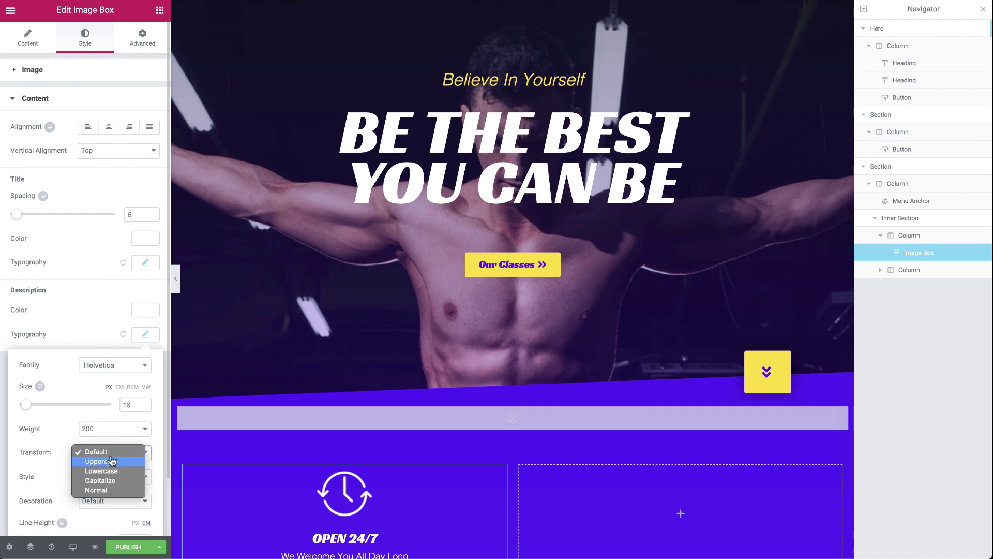
left_click(113, 482)
left_click(116, 479)
left_click(115, 504)
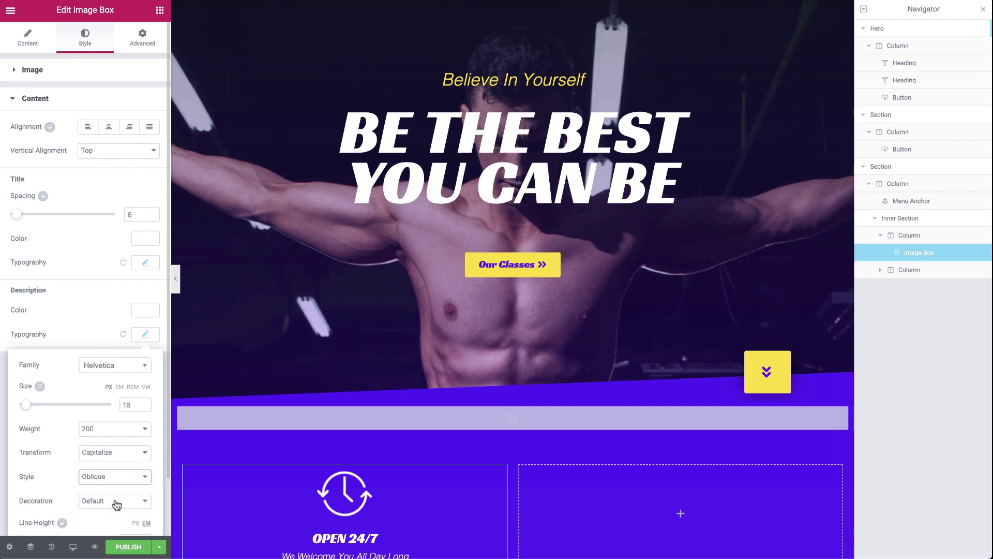
left_click(155, 548)
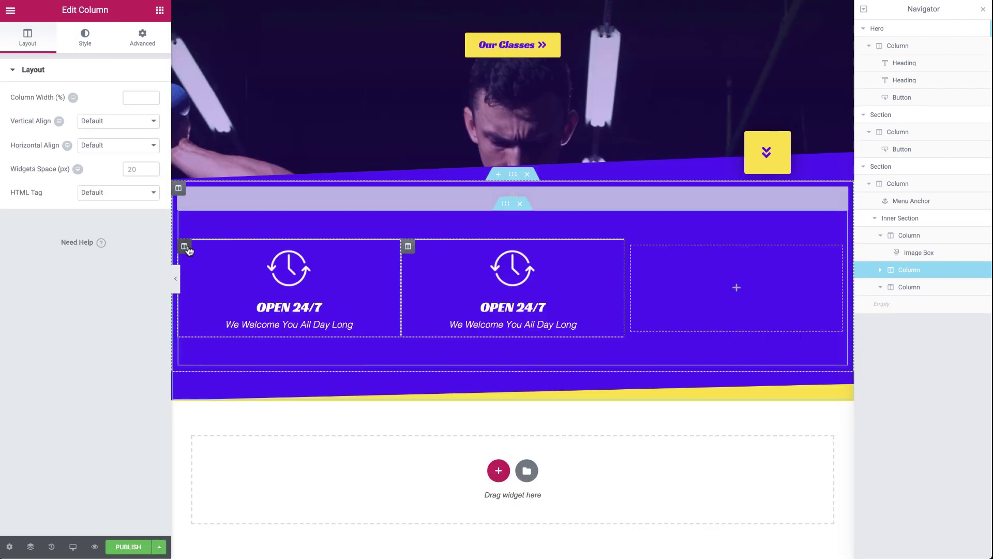
Step: Duplicate the Image Box column so the inner section holds three copies, and delete the empty column
left_click(191, 252)
key("ctrl+d")
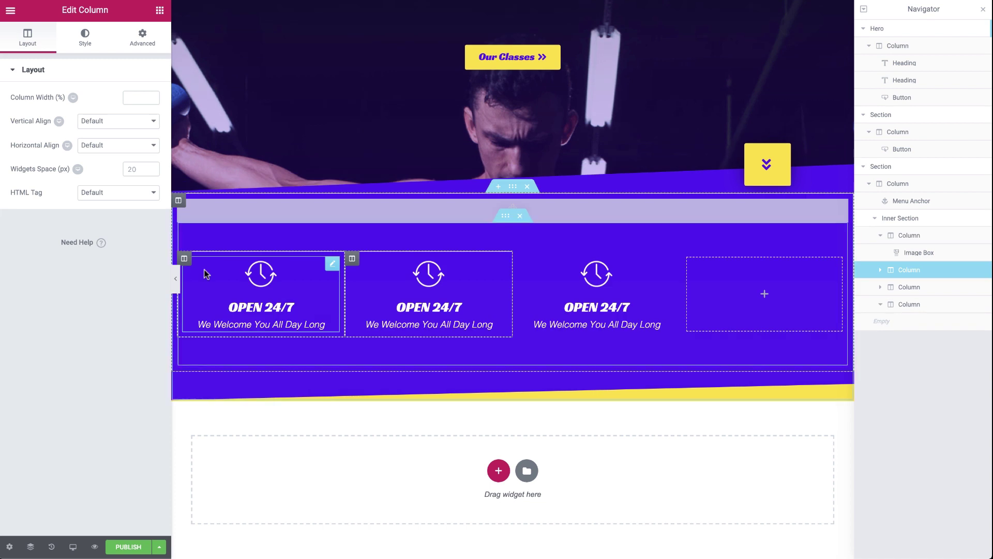
right_click(688, 258)
left_click(692, 411)
Step: Switch to the mobile preview and replace the second Image Box's image with the trainer icon, Trainer.png
mouse_move(78, 546)
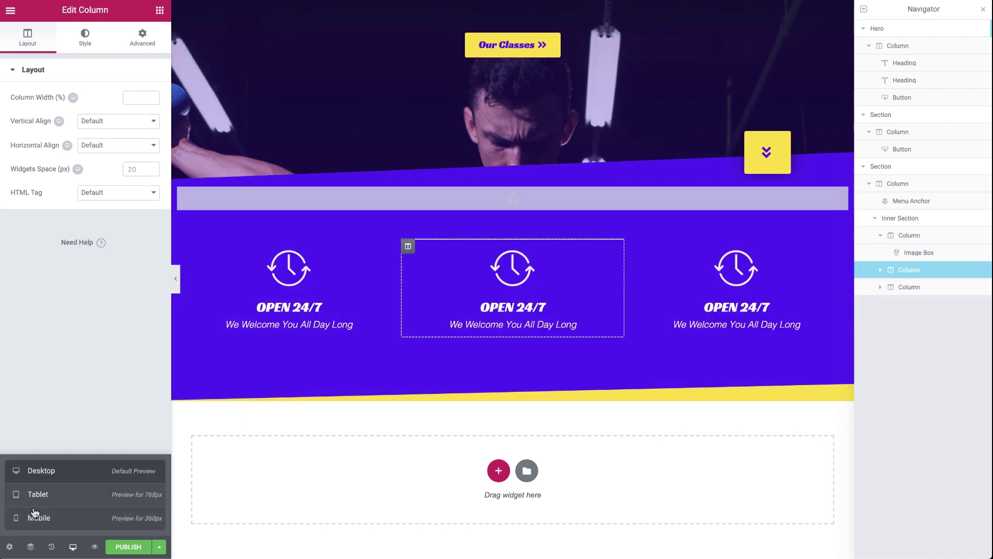
left_click(31, 481)
left_click(512, 287)
left_click(84, 139)
left_click(239, 322)
left_click(946, 530)
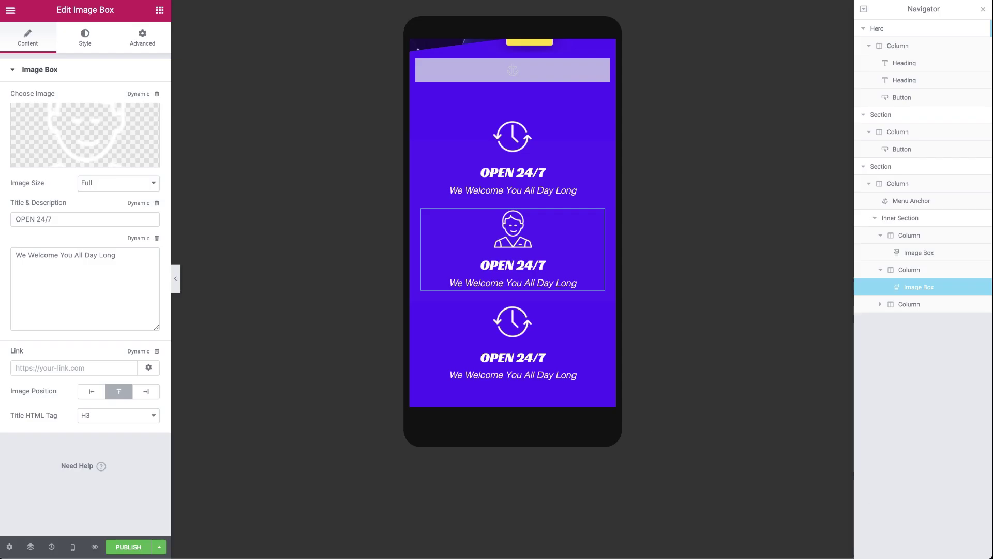
Step: Set the second Image Box's title to "PERSONAL TRAINERS" and its description to "We Will Fit You The Right Trainer"
left_click(42, 223)
triple_click(41, 221)
type("PERSONAL TRAINERS")
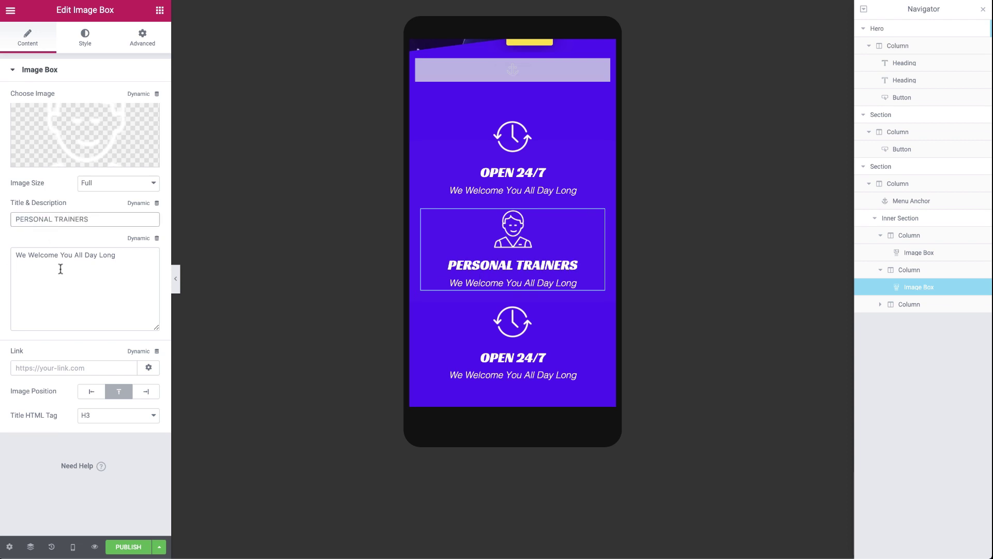
left_click(80, 259)
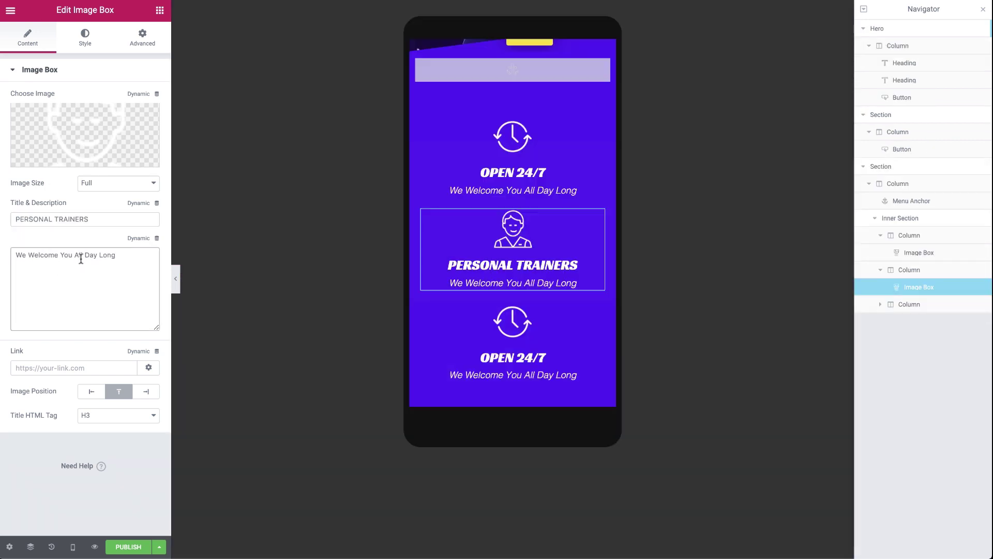
triple_click(80, 259)
type("We Will Fit You The Right Trainer")
left_click(85, 135)
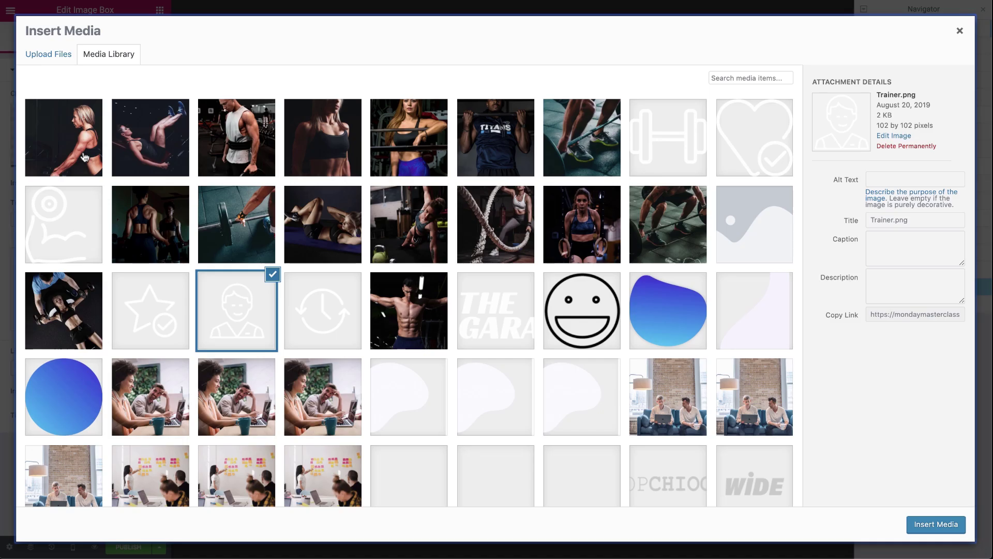
left_click(165, 317)
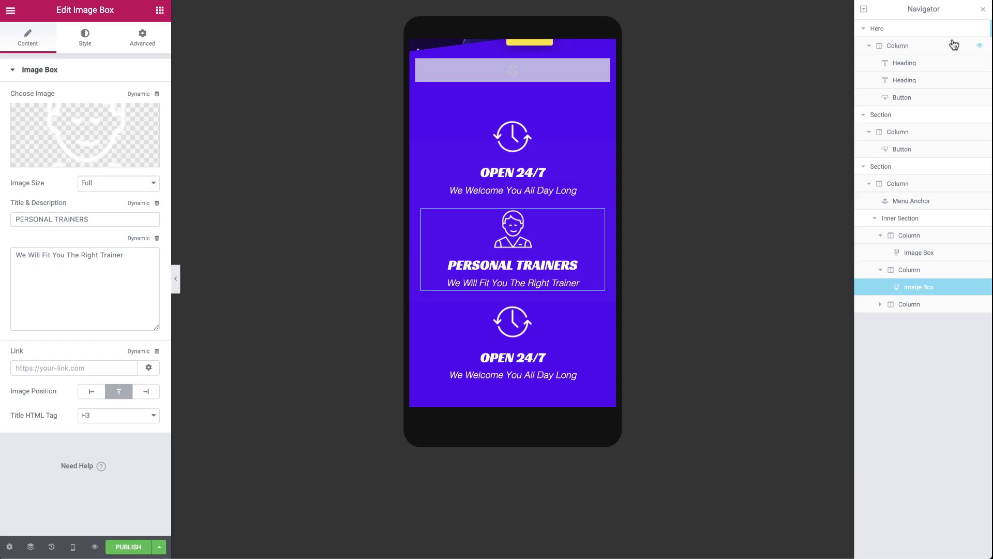
Step: Replace the third Image Box's image with the star icon, Star.png, from the media library
left_click(322, 311)
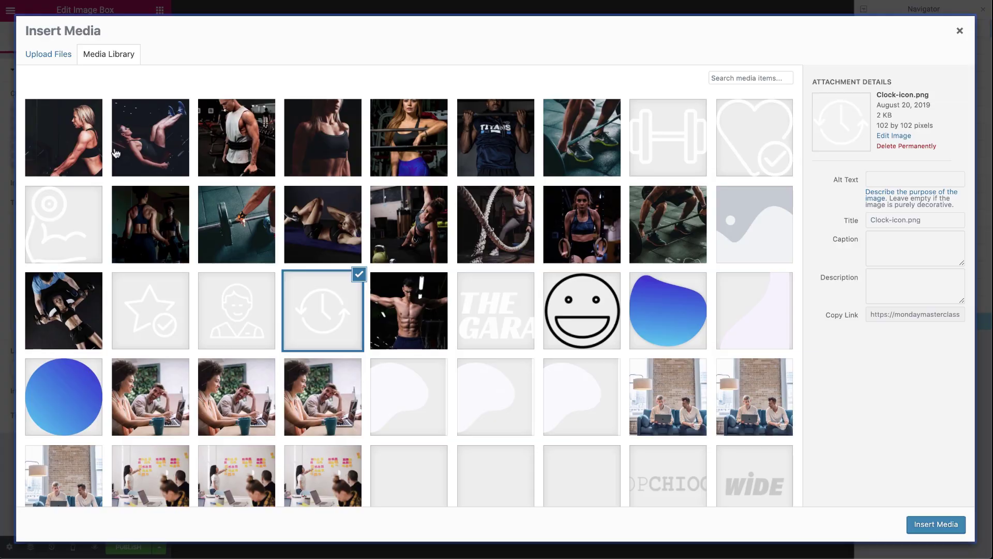
left_click(186, 311)
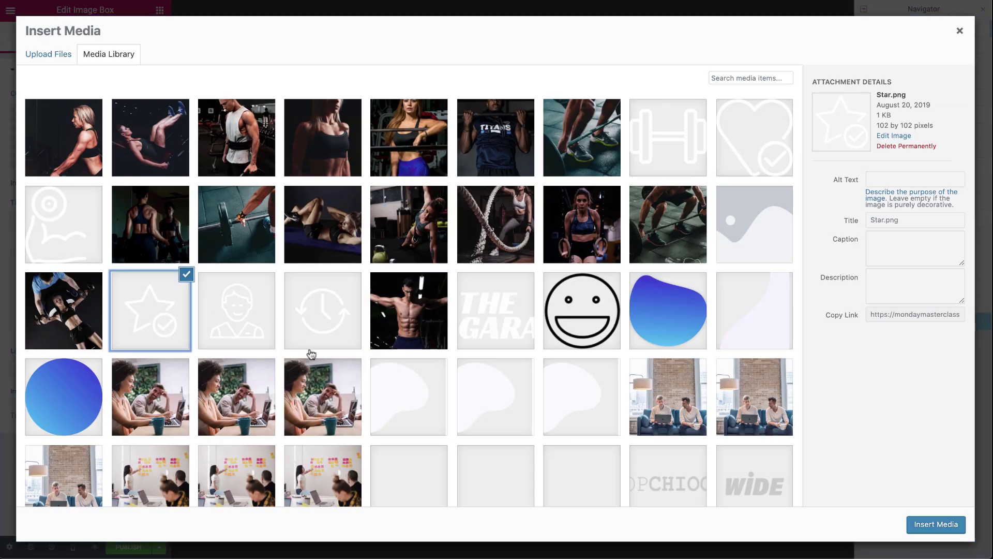
left_click(935, 525)
Step: Set the third Image Box's title to "AMAZING CLASSES" and its description to "We Will Achieve Your Goal"
triple_click(88, 220)
type("AMAZING CLASSES")
triple_click(58, 255)
type("We Will Achieve Your Goal")
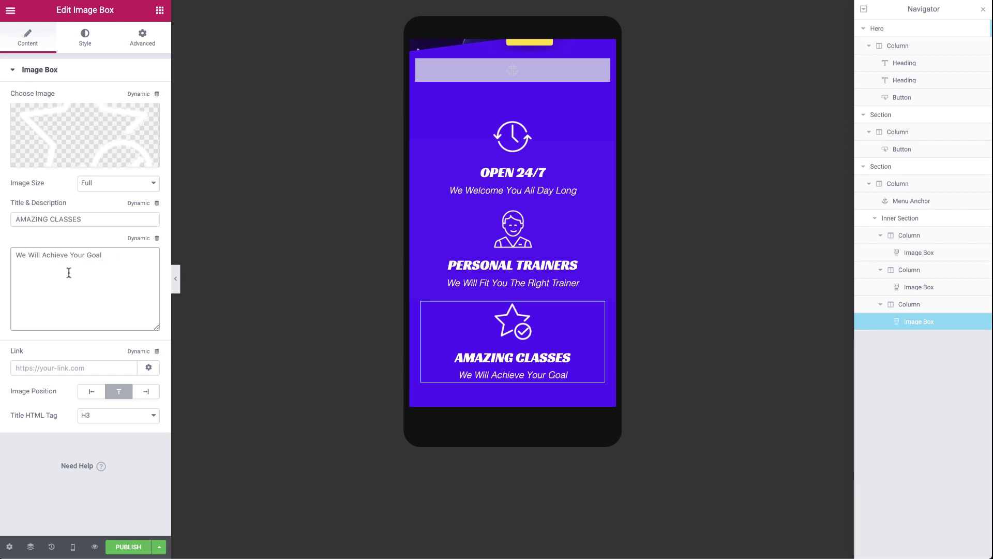
Step: Save the page as a draft and switch back to the desktop preview
left_click(159, 547)
left_click(104, 501)
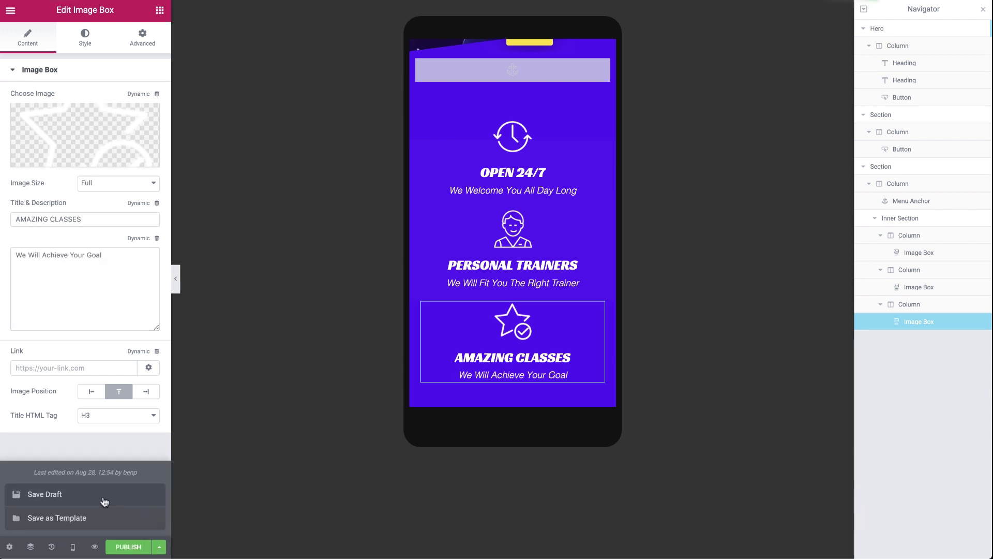
left_click(73, 547)
left_click(41, 472)
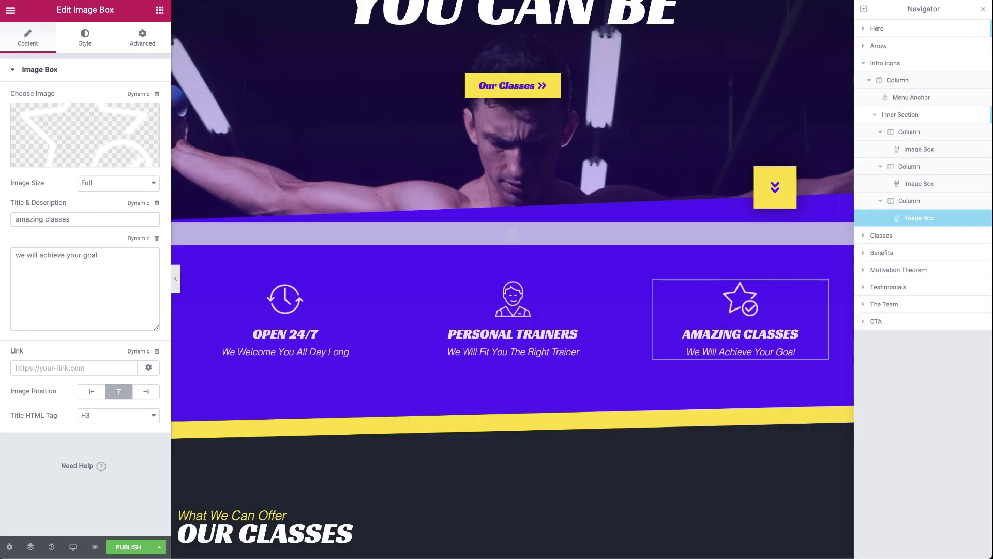
Step: Hide the editor panel and review the finished page from the Hero down to the three intro icons
scroll(275, 206, "down", 2)
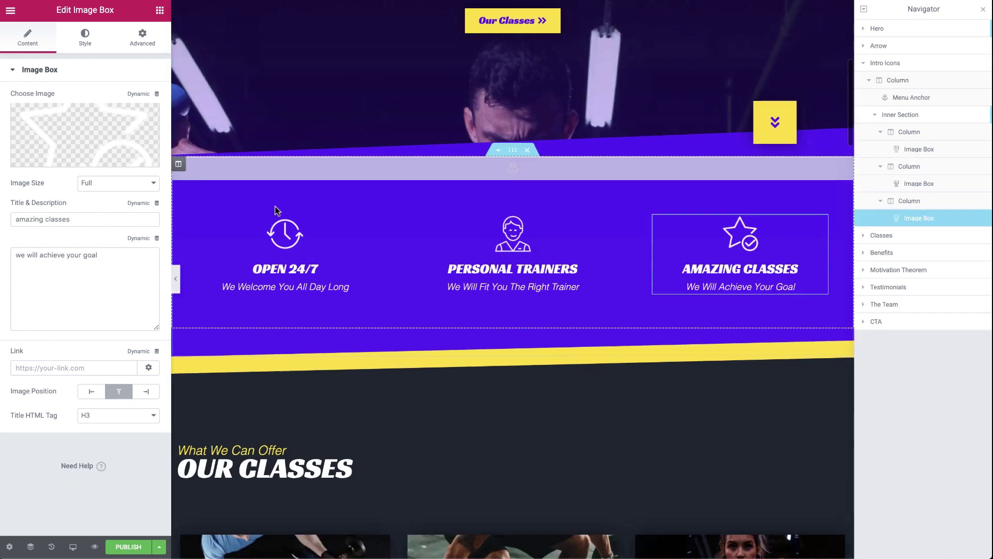
left_click(175, 282)
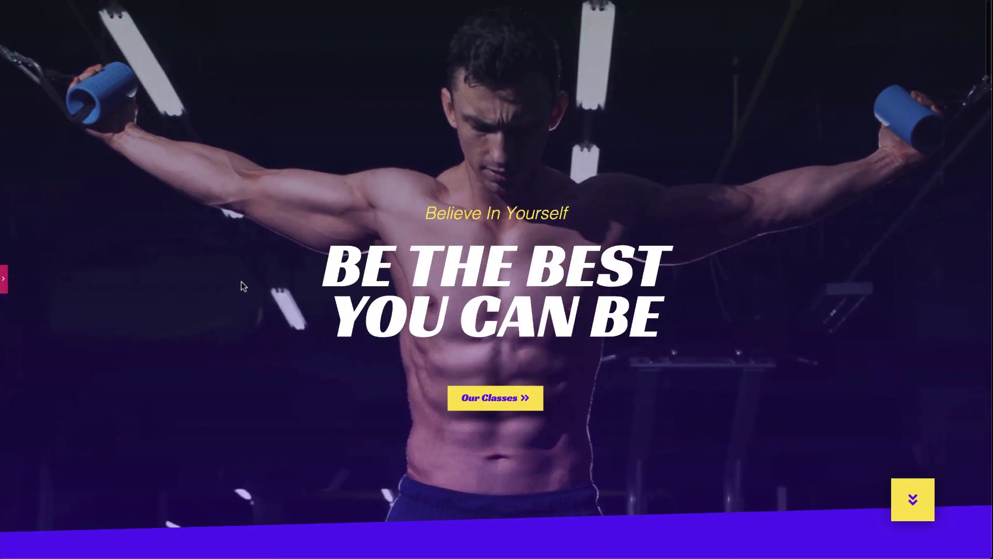
scroll(26, 473, "down", 1)
scroll(26, 474, "down", 6)
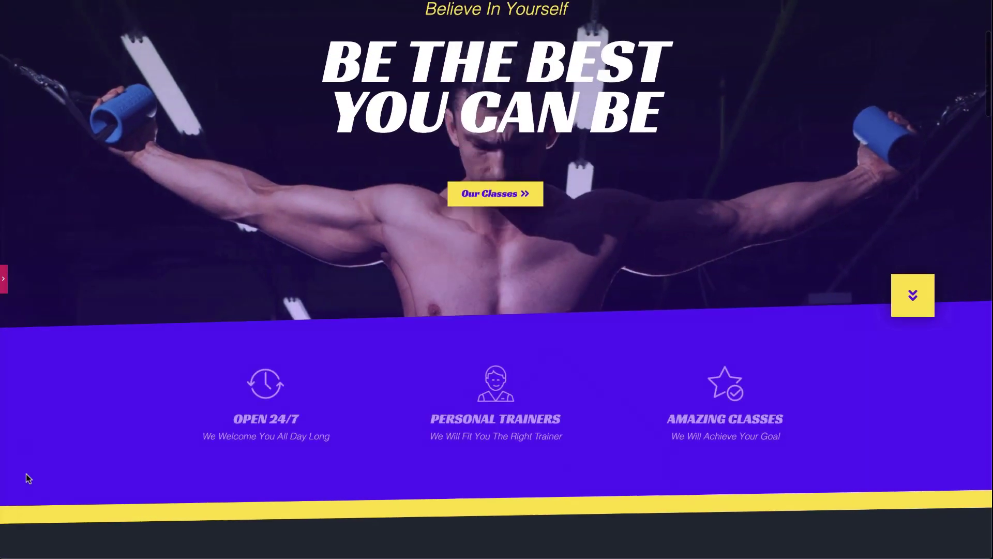